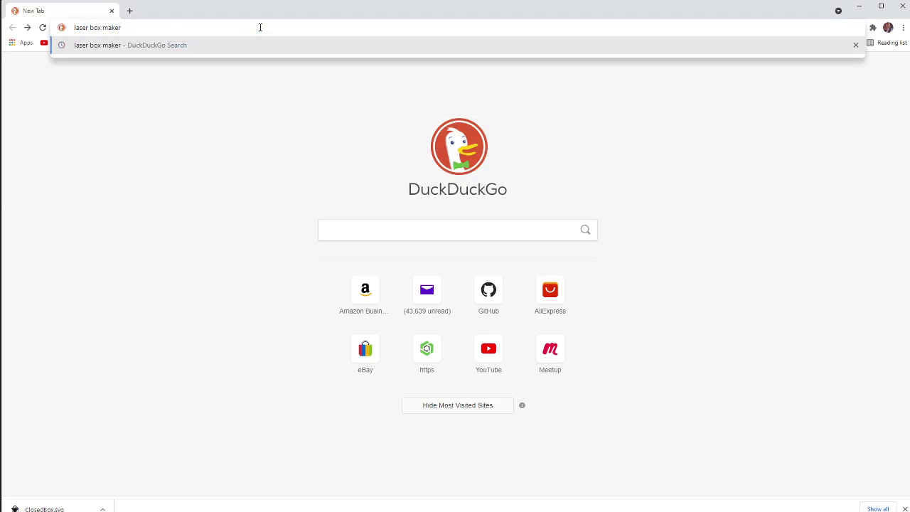
Search the web for "laser box maker" and open the Basic Box generator on the MakerCase site.
key(Return)
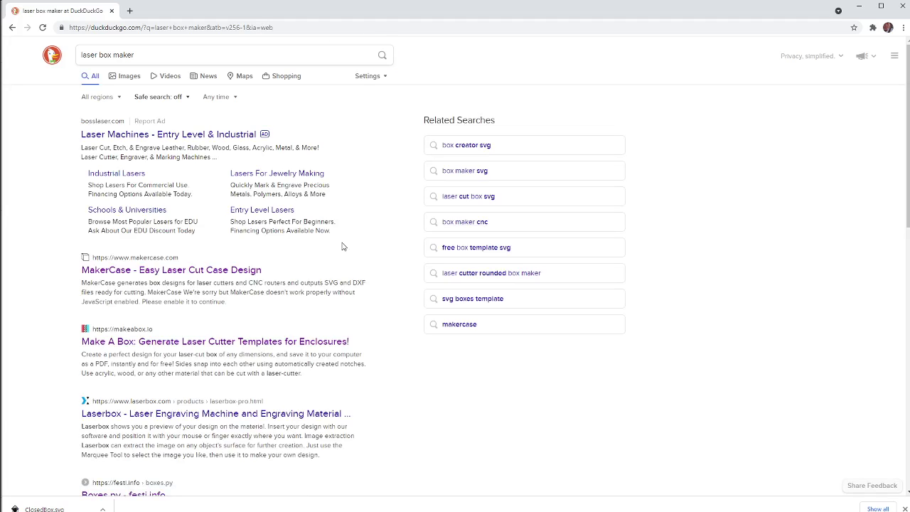
click(142, 271)
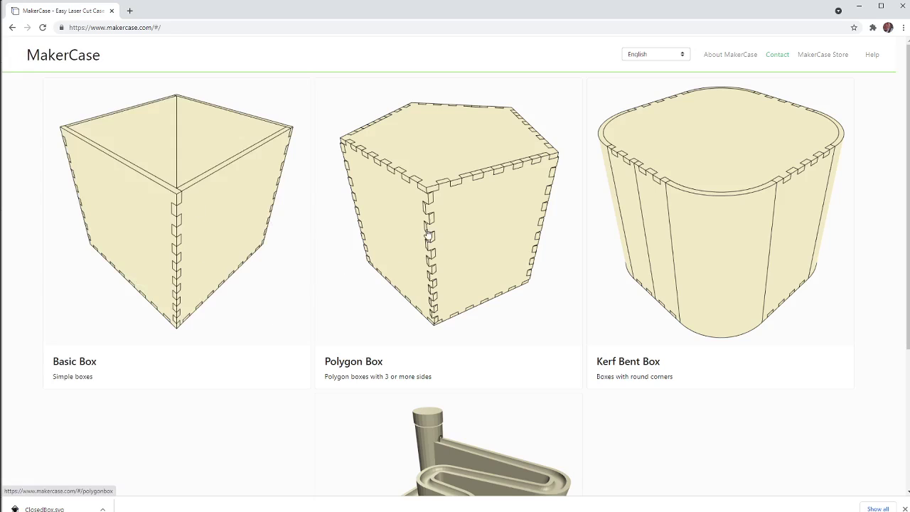
click(206, 224)
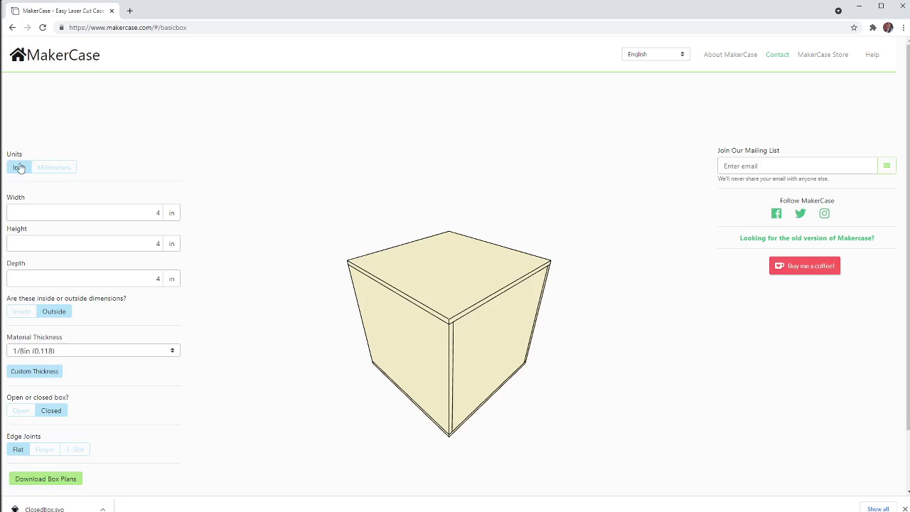
Switch the units to millimetres and set the box to 150 mm wide, 80 mm high and 150 mm deep.
click(51, 169)
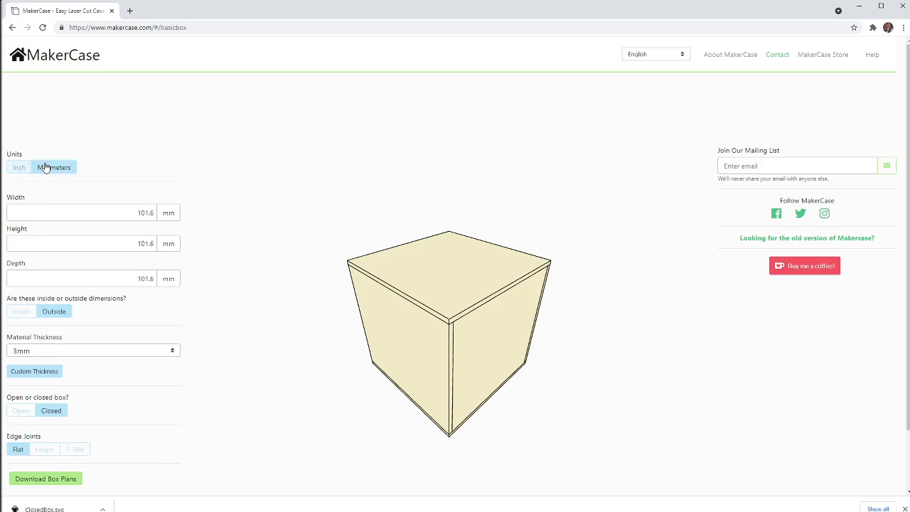
drag(133, 212, 166, 212)
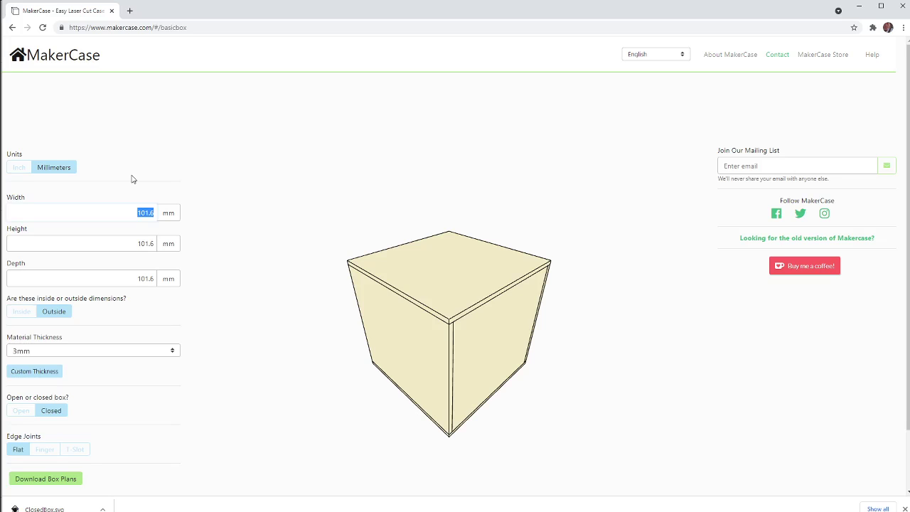
text(150)
drag(129, 244, 144, 243)
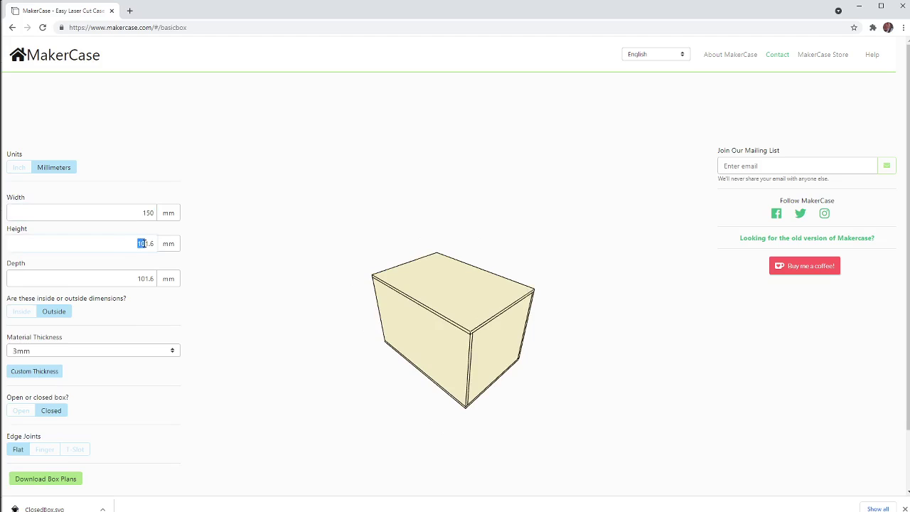
click(133, 249)
drag(133, 274, 157, 279)
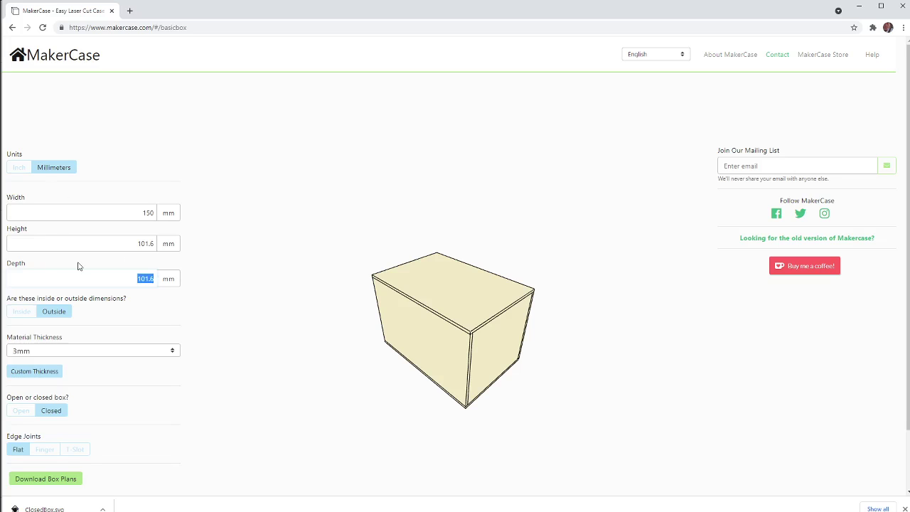
text(150)
click(111, 243)
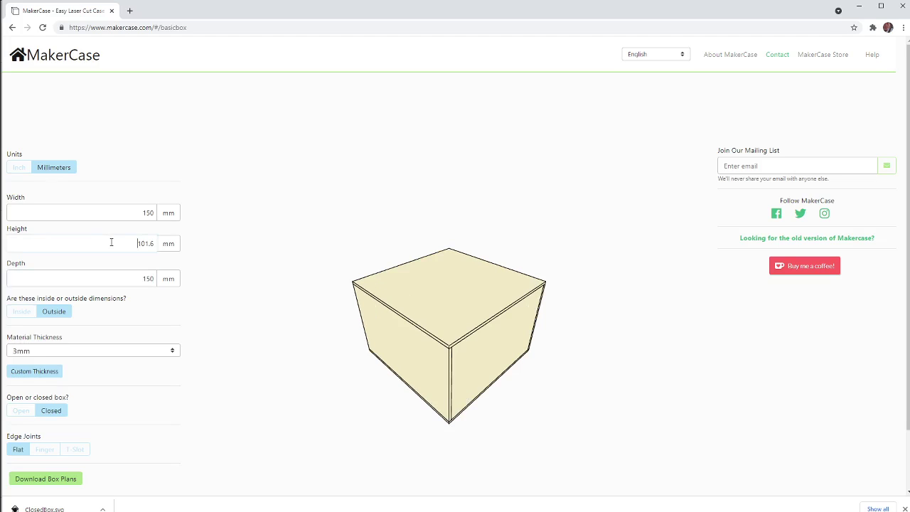
double_click(108, 240)
text(80)
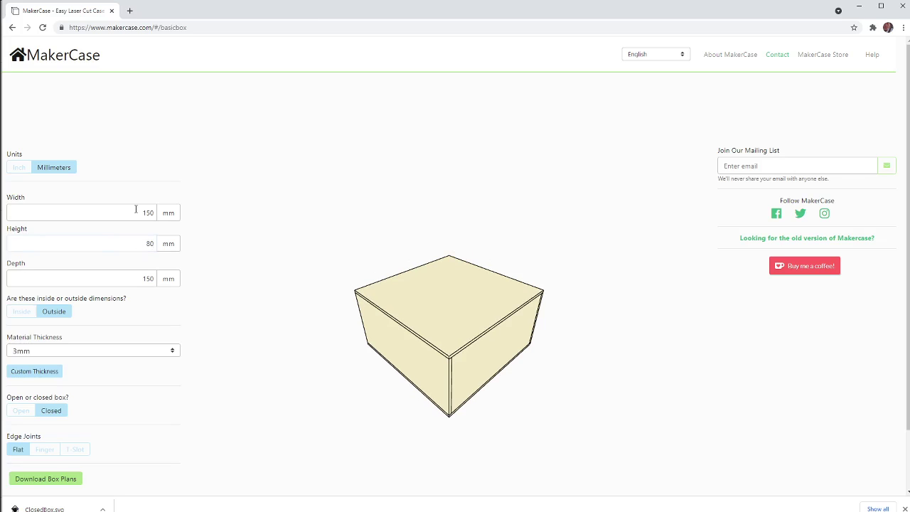
click(141, 207)
Change the box from closed to open.
mouse_move(380, 382)
mouse_down()
mouse_move(335, 331)
mouse_move(342, 309)
mouse_move(360, 323)
mouse_move(371, 370)
mouse_up()
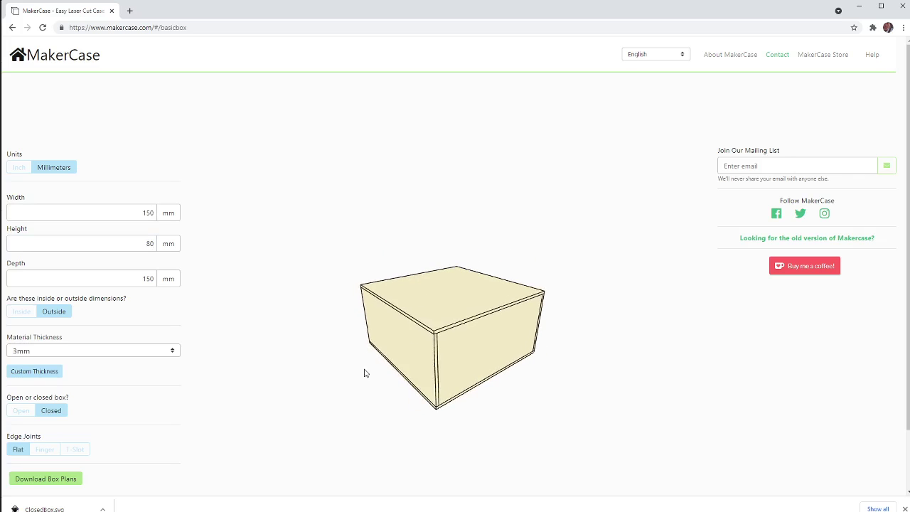
click(20, 411)
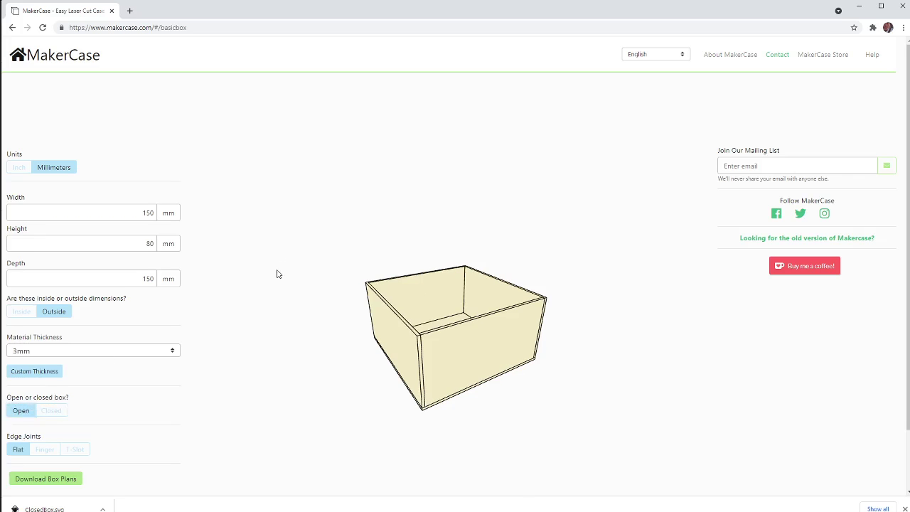
drag(278, 274, 351, 261)
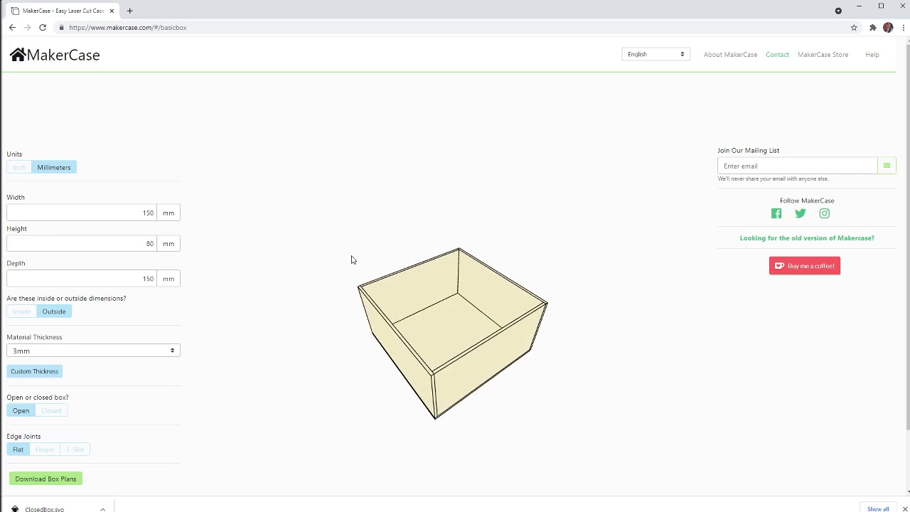
Use finger edge joints on the box and set the finger size to 10.125.
click(48, 452)
drag(470, 413, 412, 402)
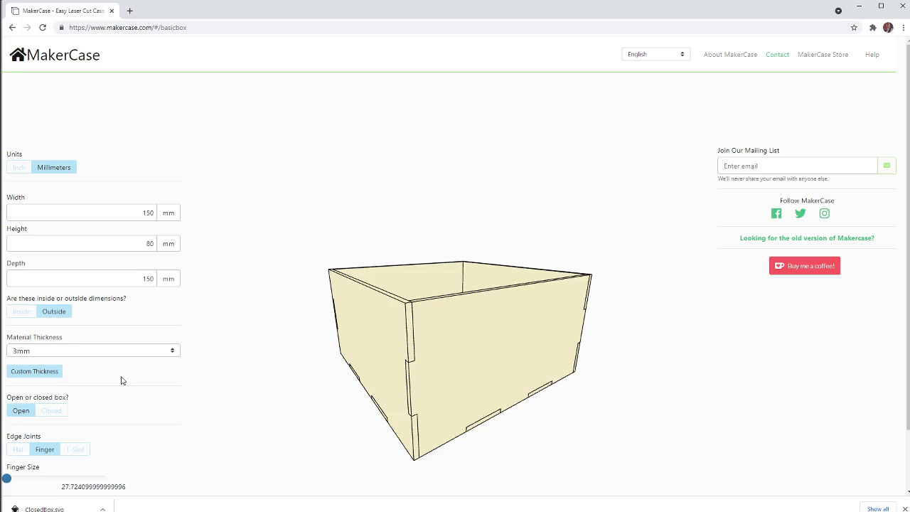
mouse_move(7, 480)
mouse_down()
mouse_move(81, 475)
mouse_move(7, 477)
mouse_move(19, 478)
mouse_up()
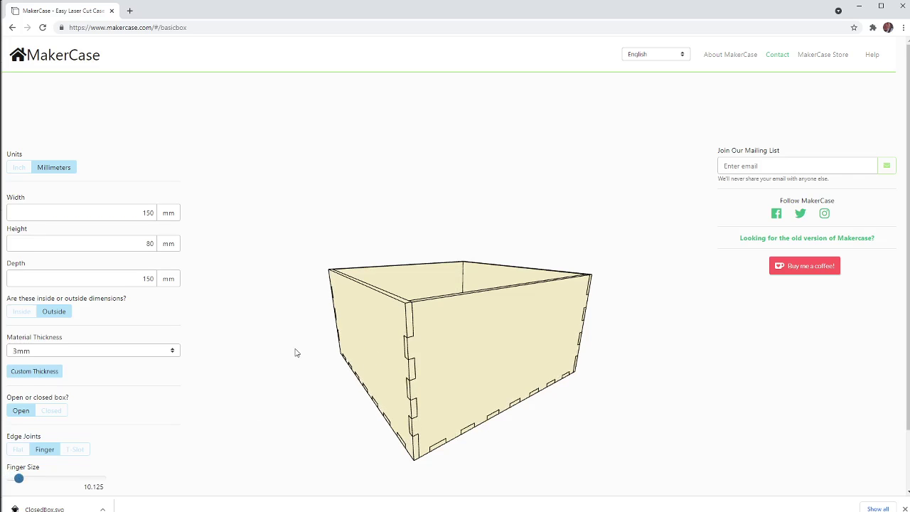
mouse_move(295, 349)
mouse_down()
mouse_move(321, 380)
mouse_move(389, 362)
mouse_move(431, 335)
mouse_move(374, 355)
mouse_move(289, 355)
mouse_up()
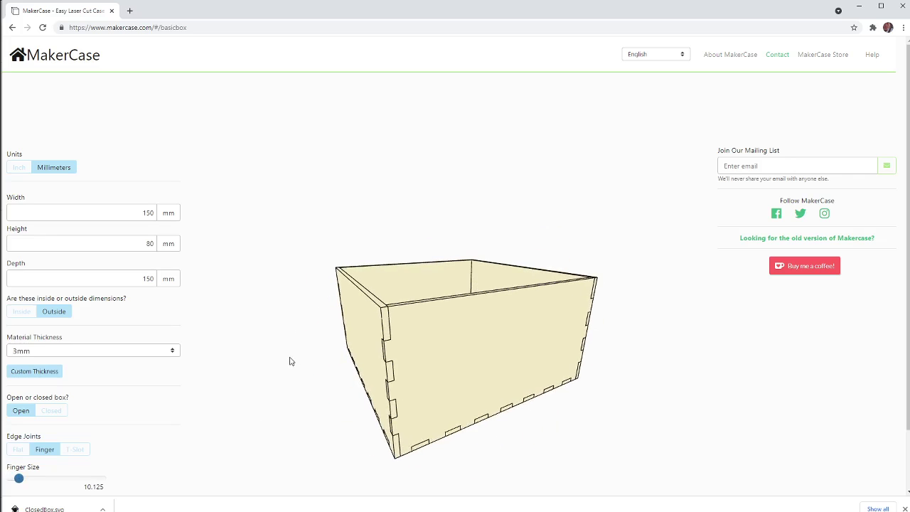
click(131, 219)
click(136, 241)
click(136, 278)
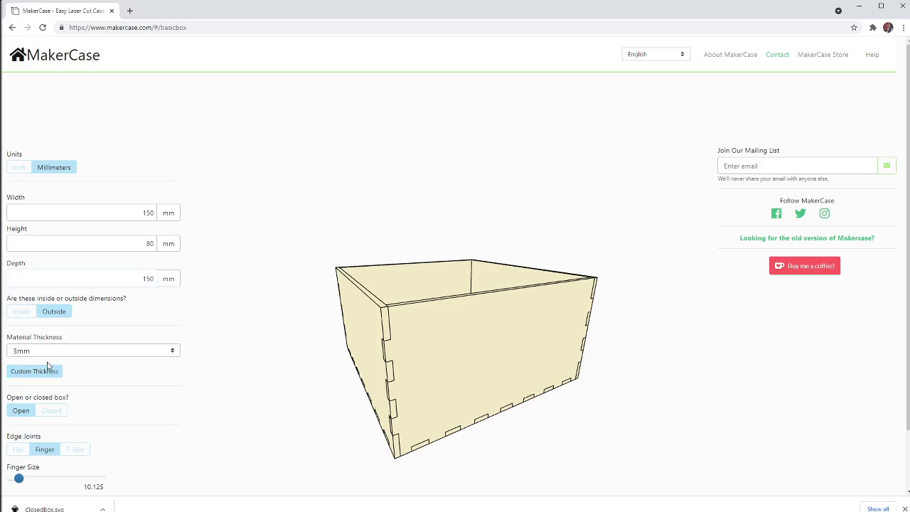
scroll(68, 356, down, 1)
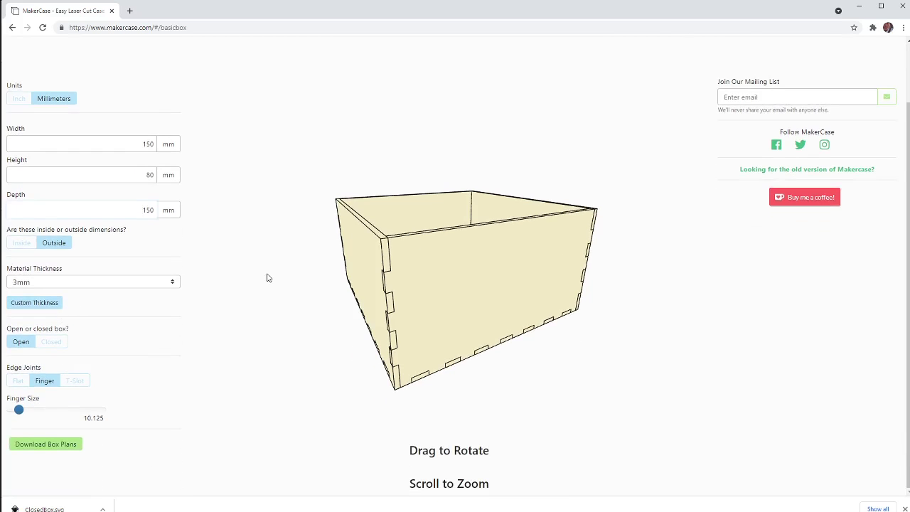
scroll(197, 321, up, 1)
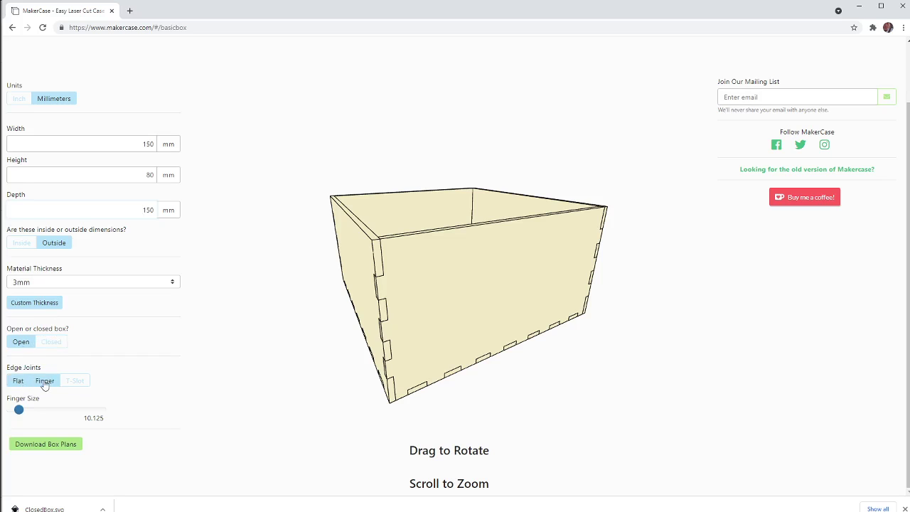
Try T-slot edge joints, examine the bolt slots on the box, and return to finger joints.
click(74, 381)
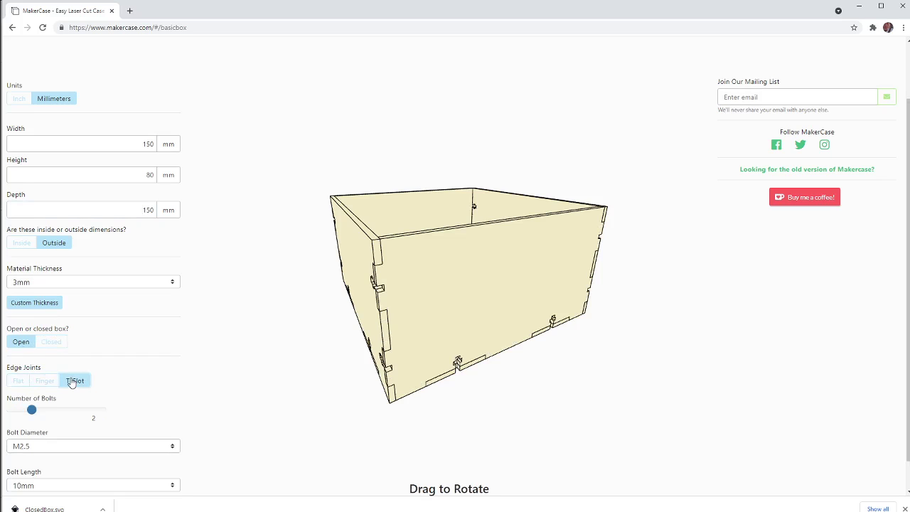
drag(272, 346, 432, 299)
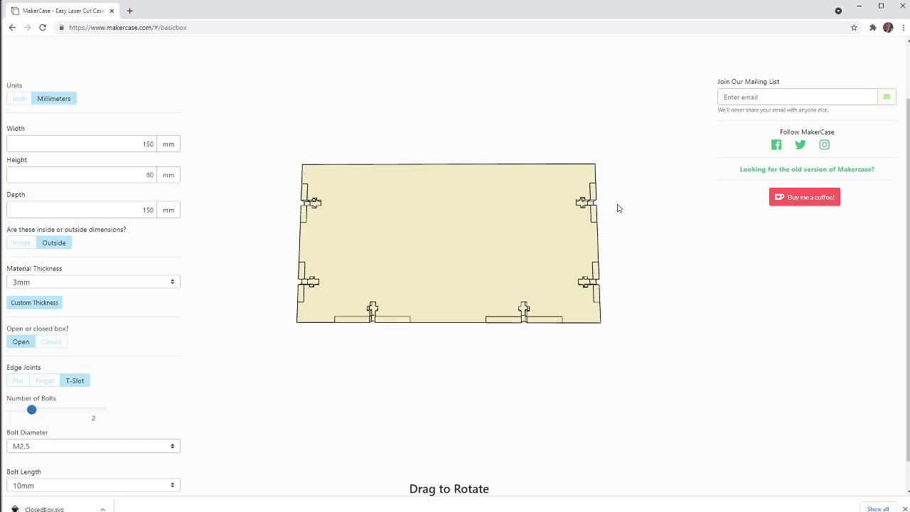
drag(590, 204, 532, 240)
drag(382, 329, 367, 322)
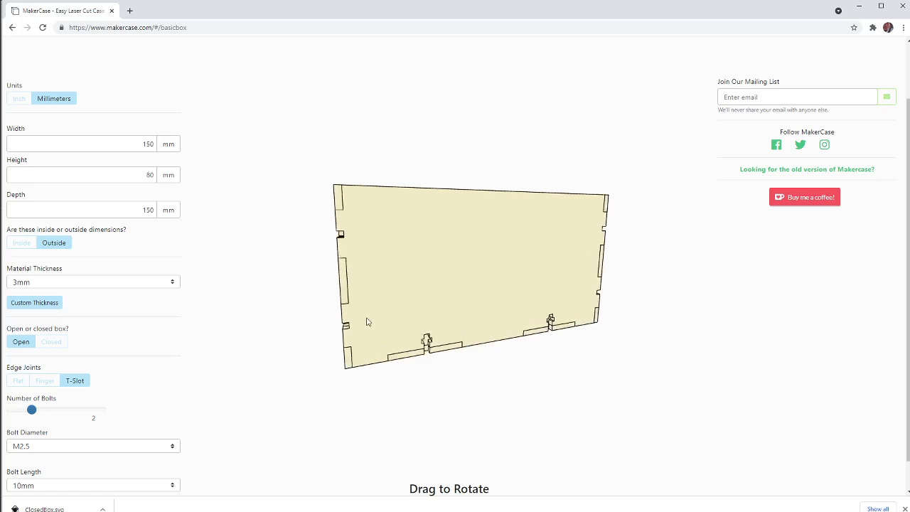
drag(278, 307, 329, 334)
click(45, 381)
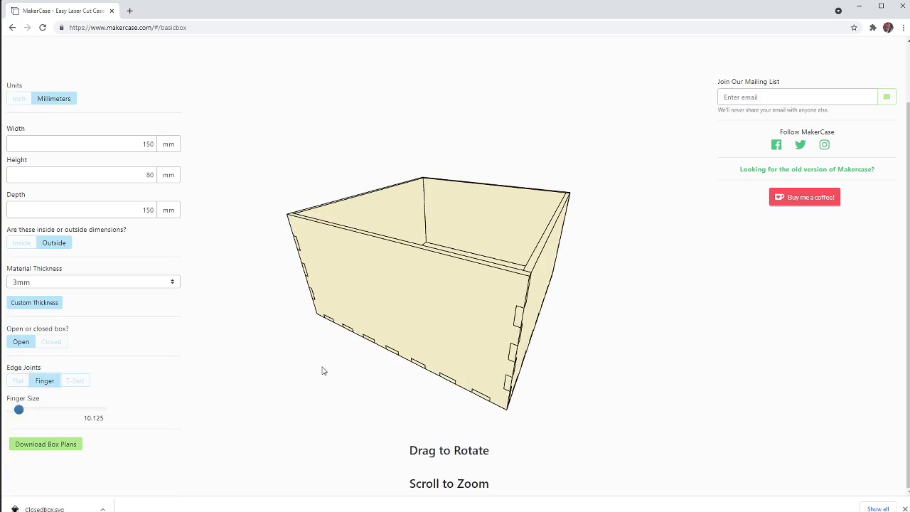
Reduce the finger size of the edge joints to 9.
drag(321, 370, 311, 341)
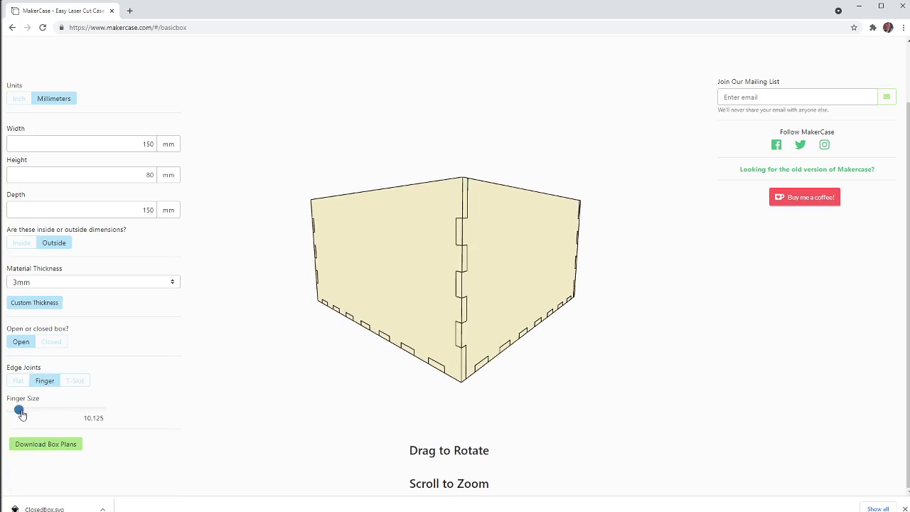
mouse_move(20, 409)
mouse_down()
mouse_move(83, 403)
mouse_move(7, 401)
mouse_move(16, 402)
mouse_up()
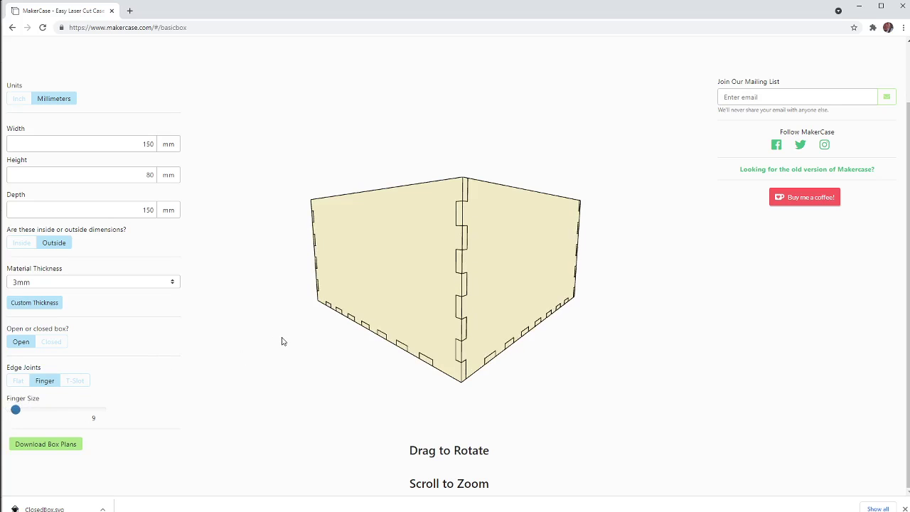
drag(282, 342, 274, 354)
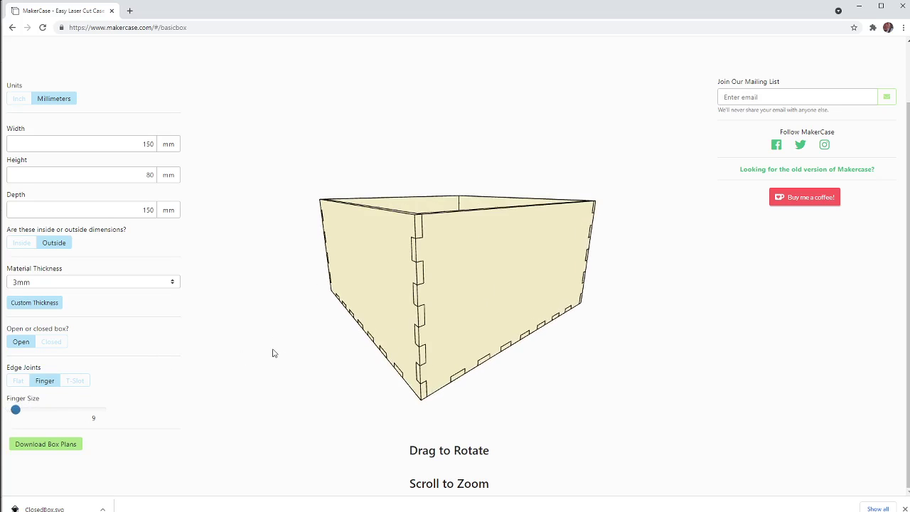
Download the box plans as an SVG file with separate, labelled panels.
click(61, 445)
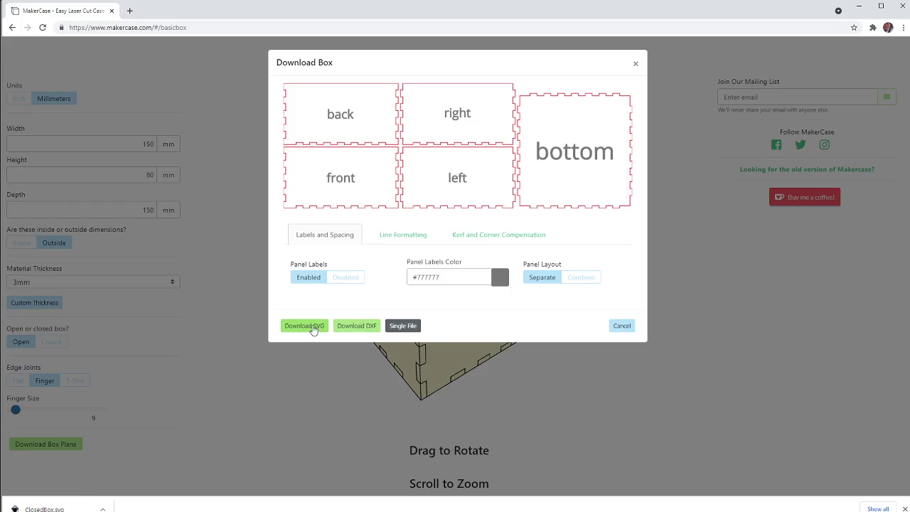
click(313, 327)
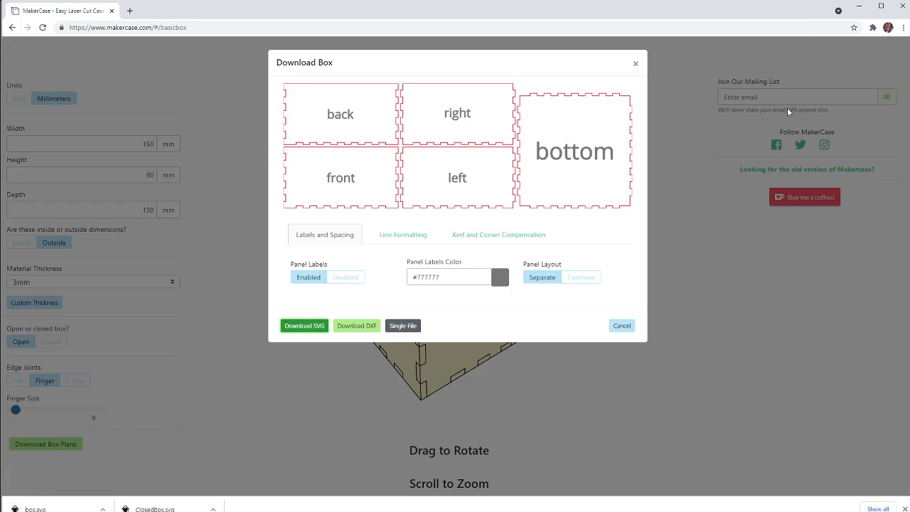
Switch to LightBurn and import box.svg from the Downloads folder into the workspace.
click(859, 7)
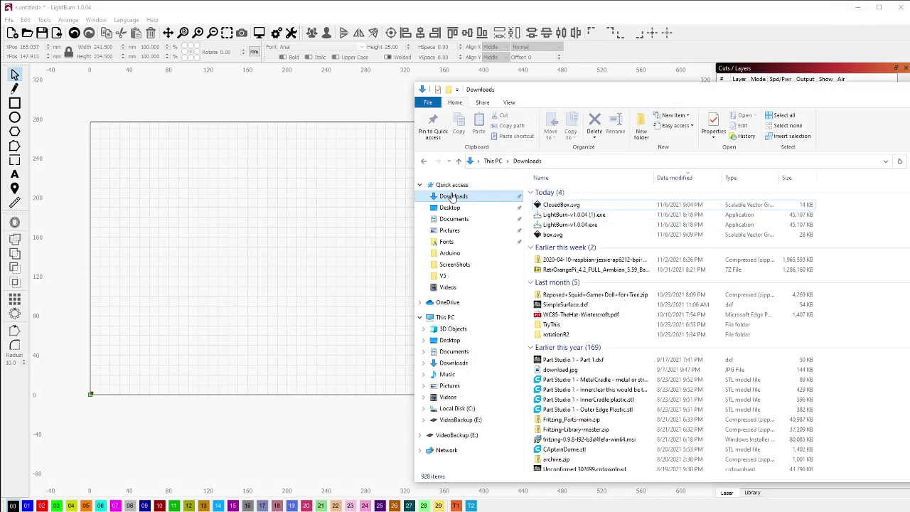
click(453, 197)
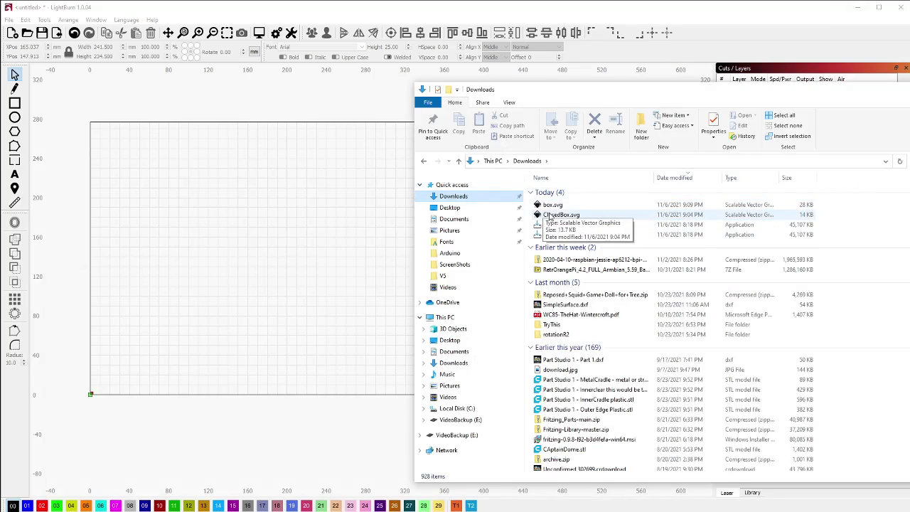
drag(554, 206, 268, 257)
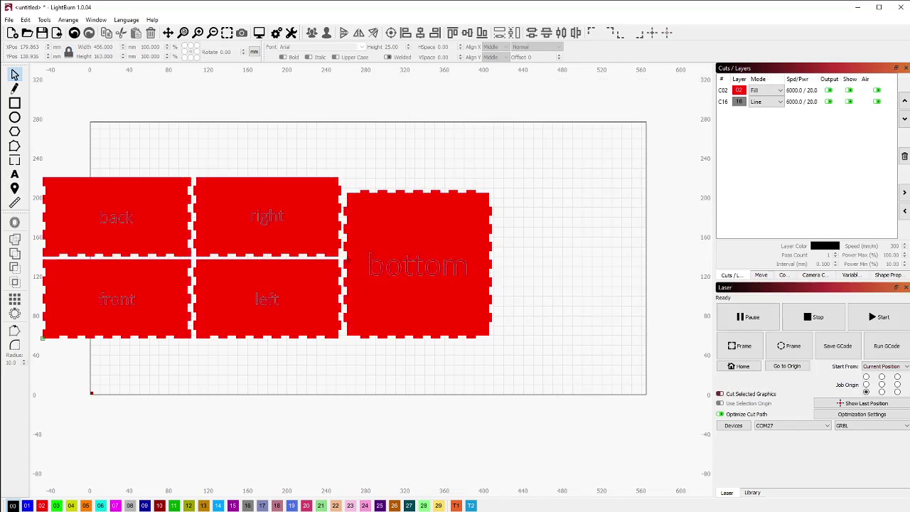
Assign all imported box panels and labels to black layer 00 and move them fully inside the work area.
scroll(363, 278, down, 2)
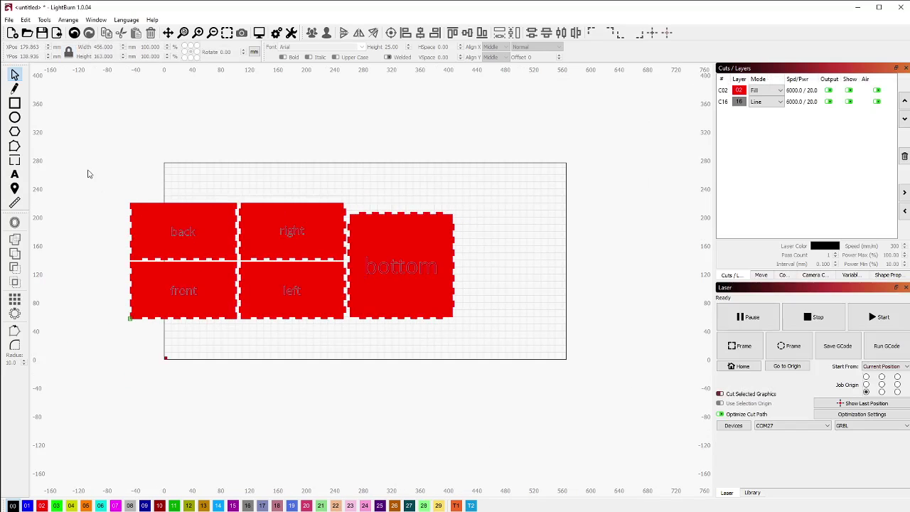
drag(103, 186, 539, 352)
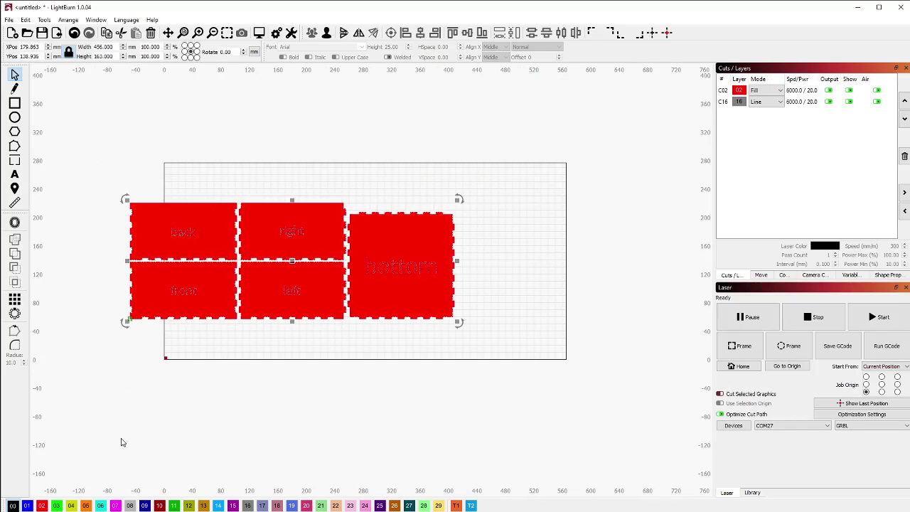
click(12, 506)
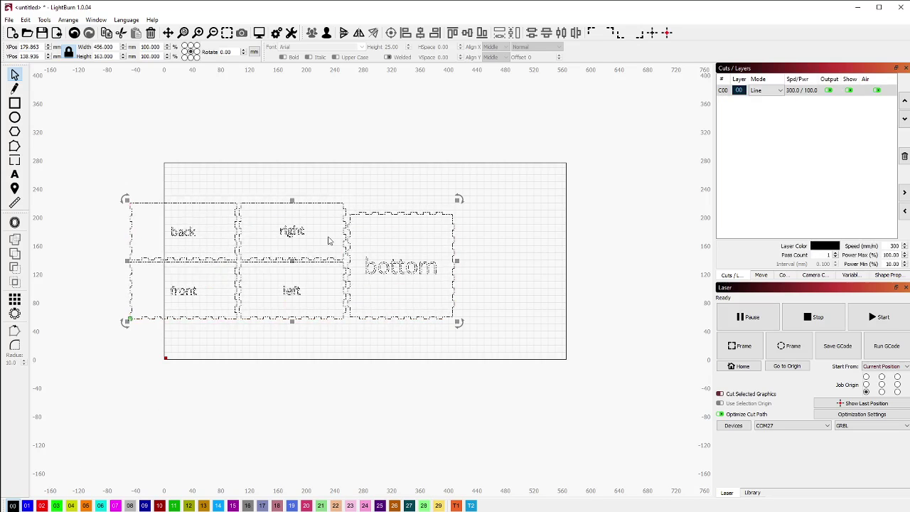
drag(398, 266, 451, 280)
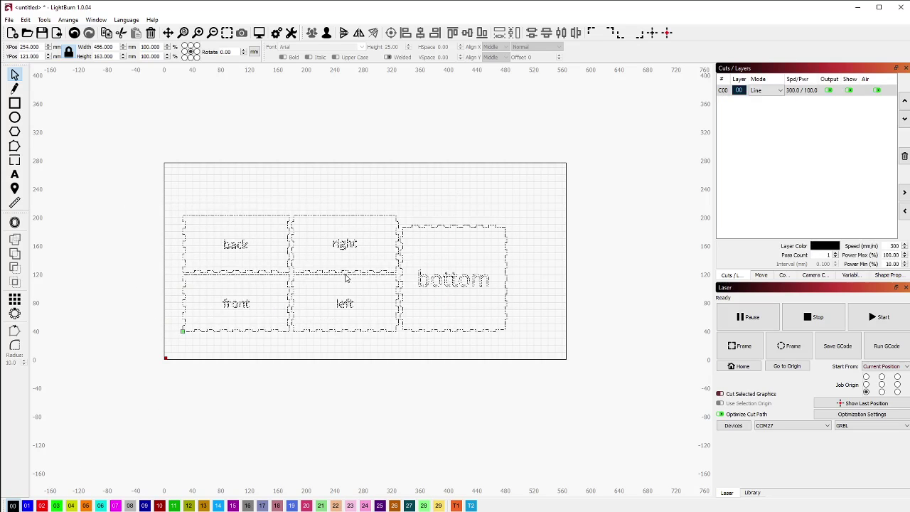
Set the cut mode of layer 00 to Line and deselect the box panels.
click(765, 95)
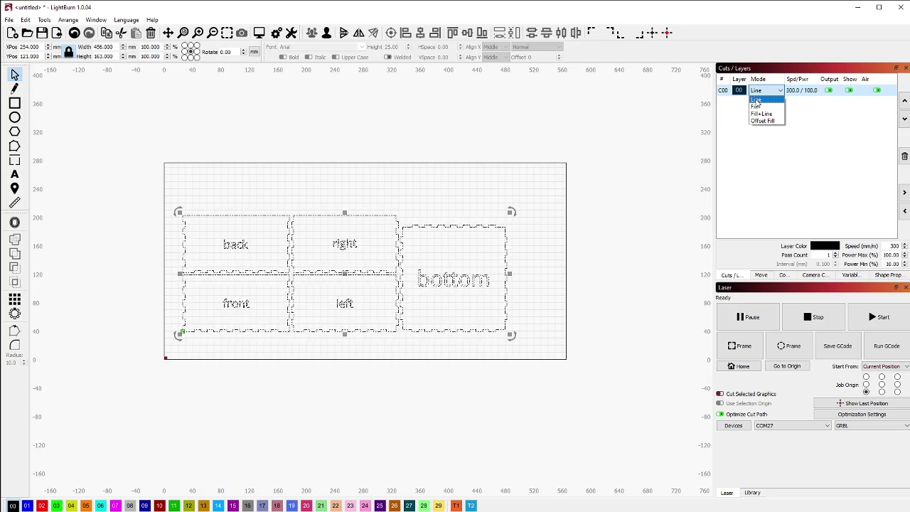
click(756, 100)
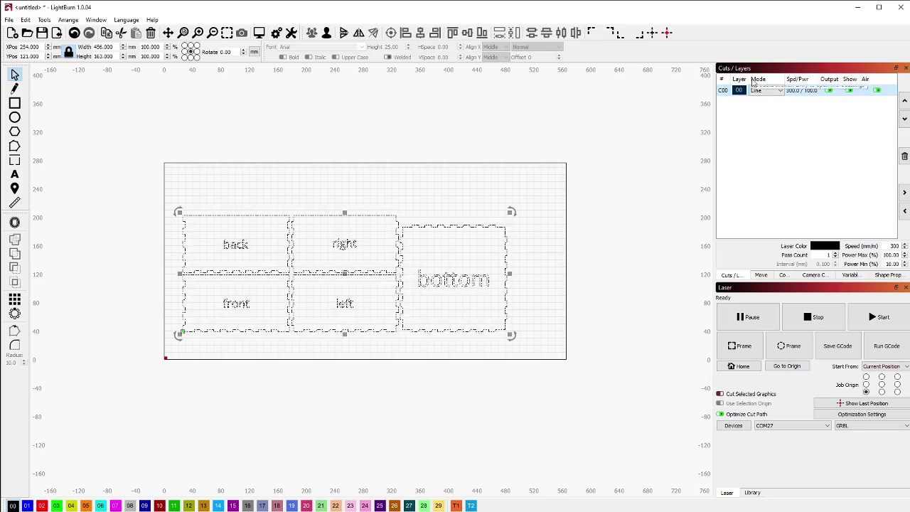
scroll(207, 281, up, 2)
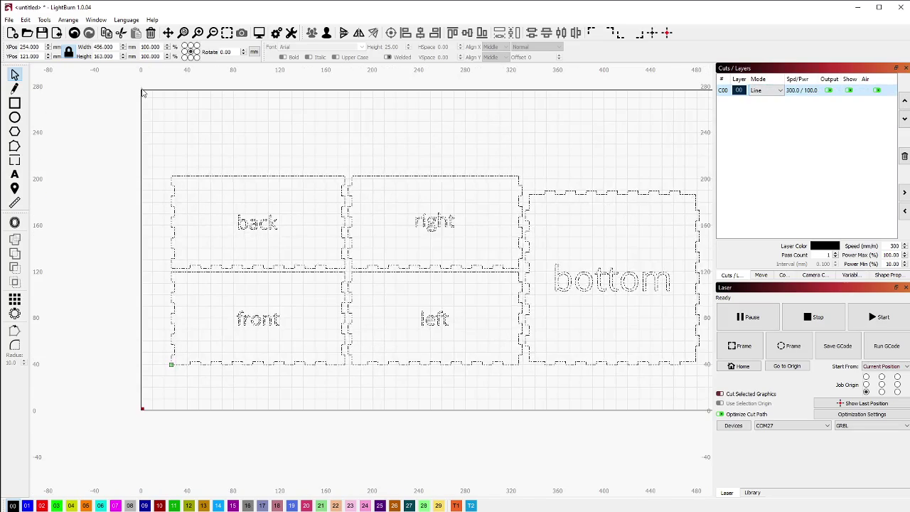
click(112, 177)
scroll(112, 177, down, 1)
scroll(360, 202, up, 1)
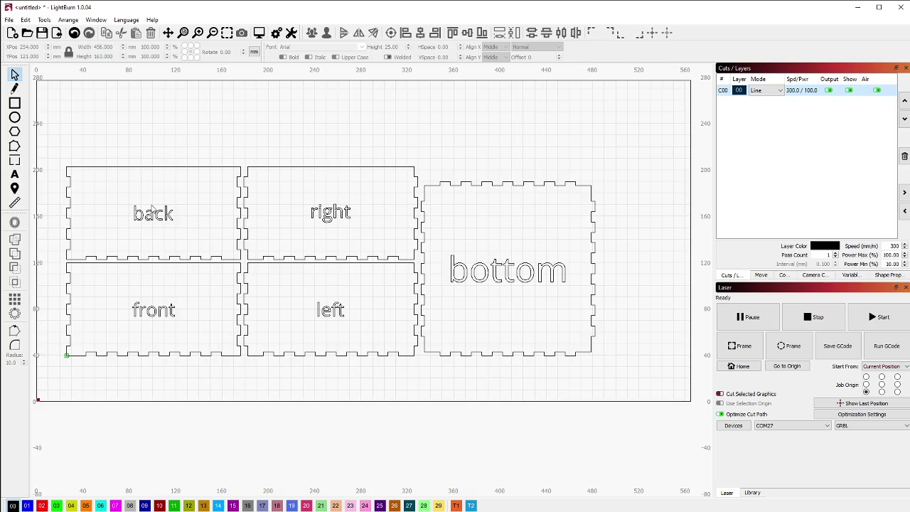
scroll(384, 287, down, 1)
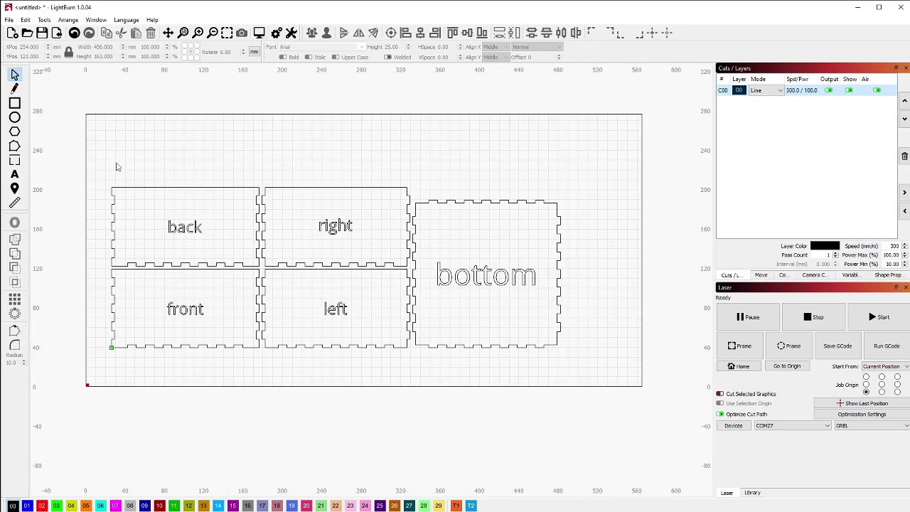
Move the whole box layout to about X 275, Y 137 mm and ungroup its panels and labels.
click(113, 198)
drag(334, 268, 353, 255)
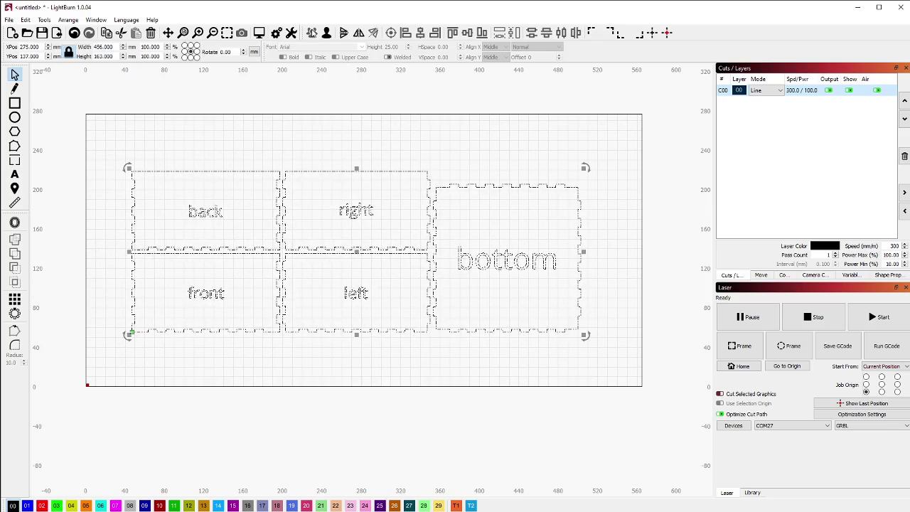
click(327, 36)
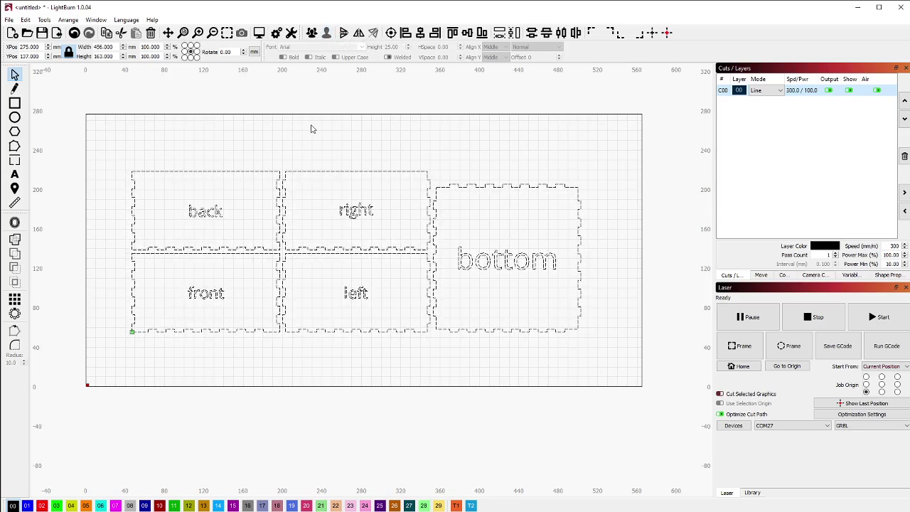
Move the right, left, front and back labels out of their panels into the empty space above and below.
drag(315, 153, 353, 133)
drag(316, 285, 399, 320)
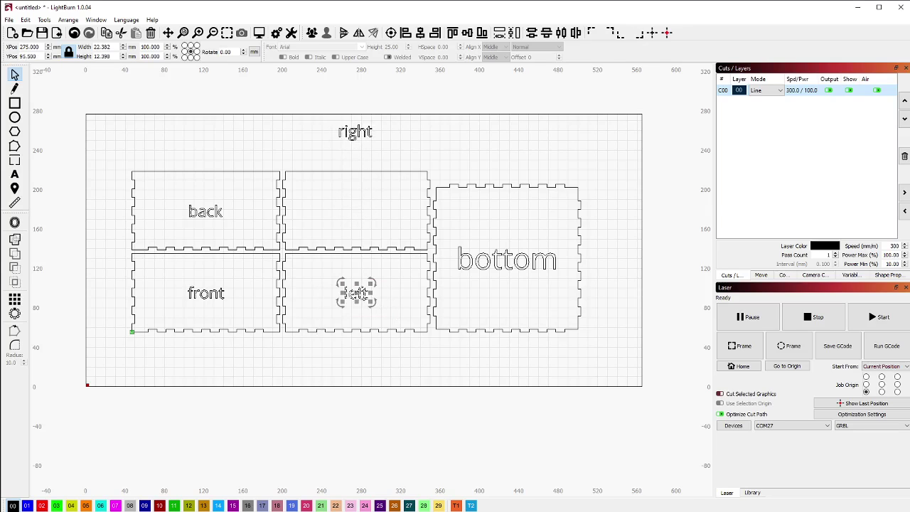
drag(356, 292, 358, 358)
drag(163, 269, 274, 321)
drag(204, 294, 205, 362)
drag(179, 199, 243, 229)
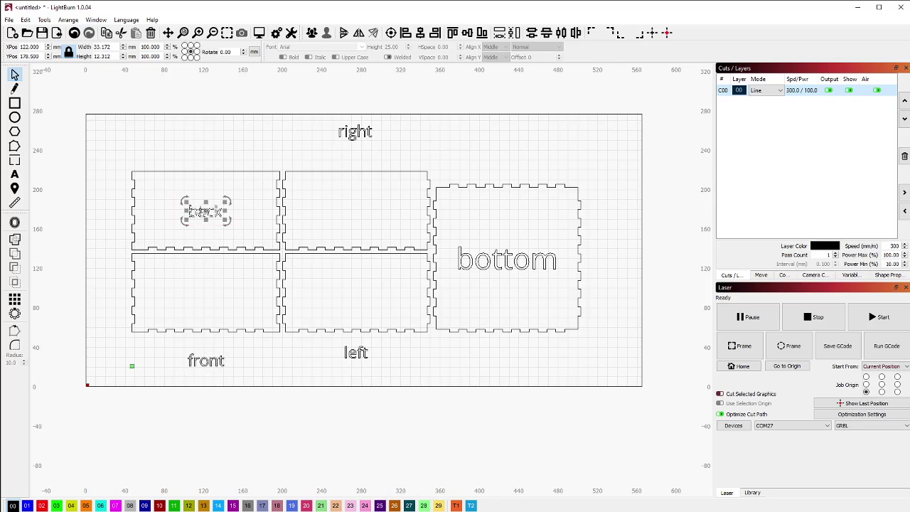
drag(206, 200, 205, 84)
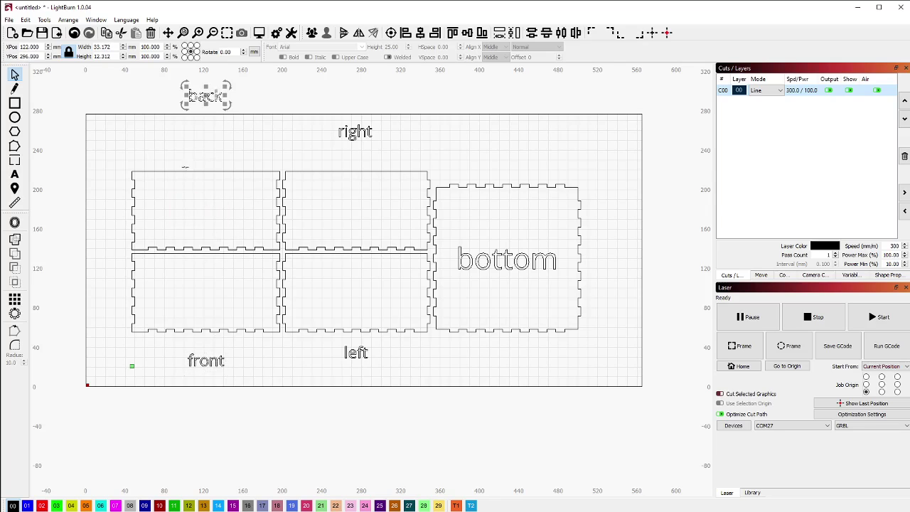
click(167, 152)
scroll(203, 170, up, 1)
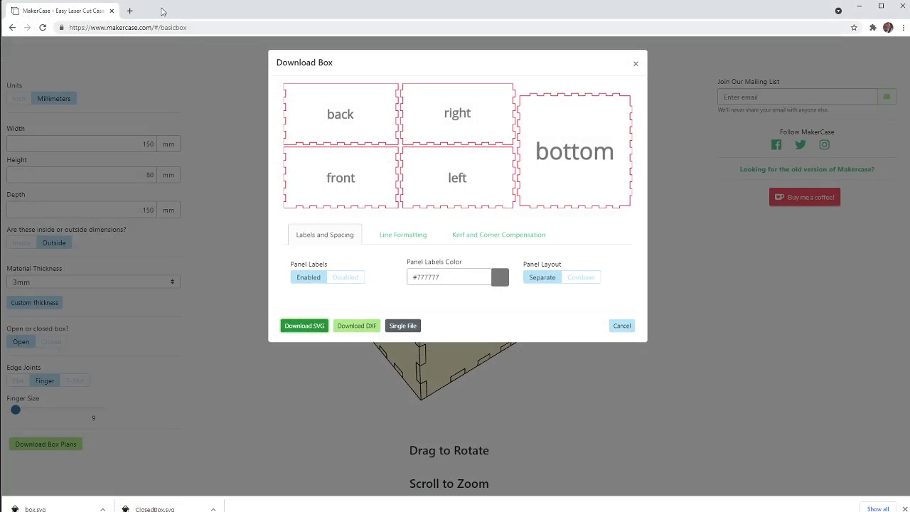
Switch to the browser and search DuckDuckGo images for "heart" in a new tab.
click(130, 12)
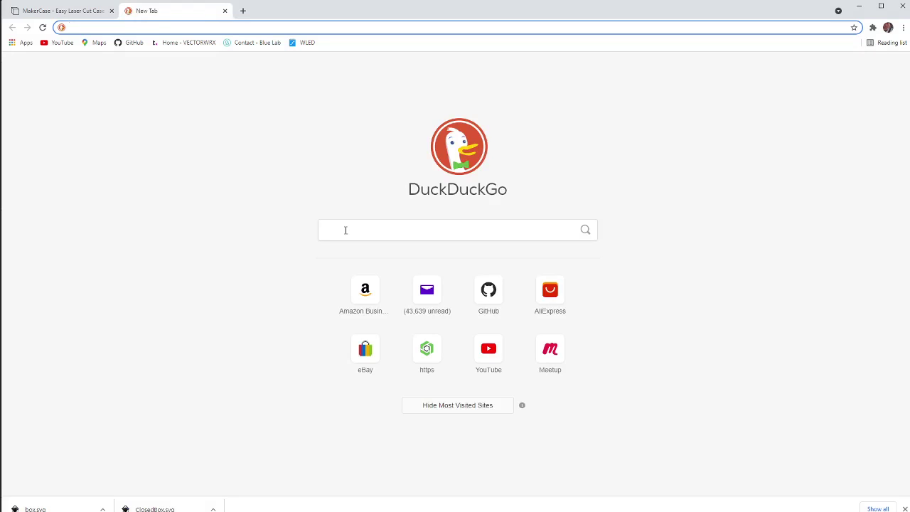
click(346, 229)
text(heart)
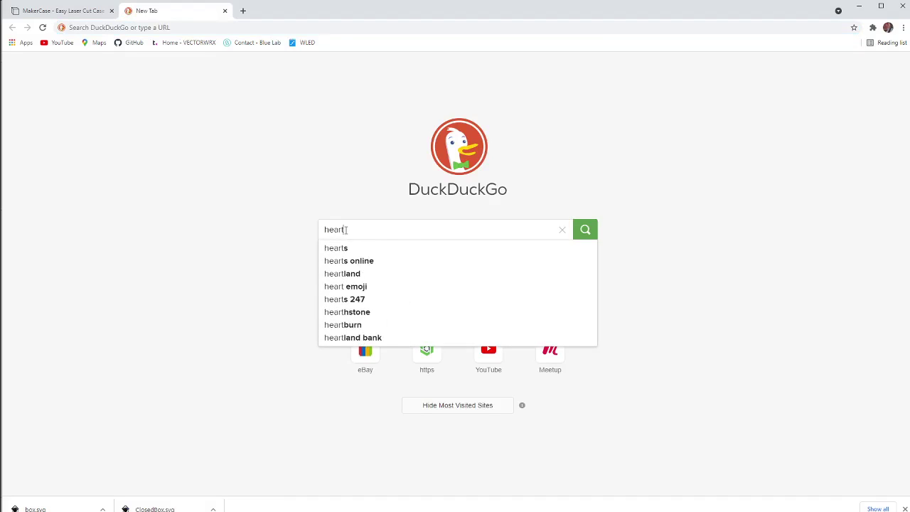
key(Return)
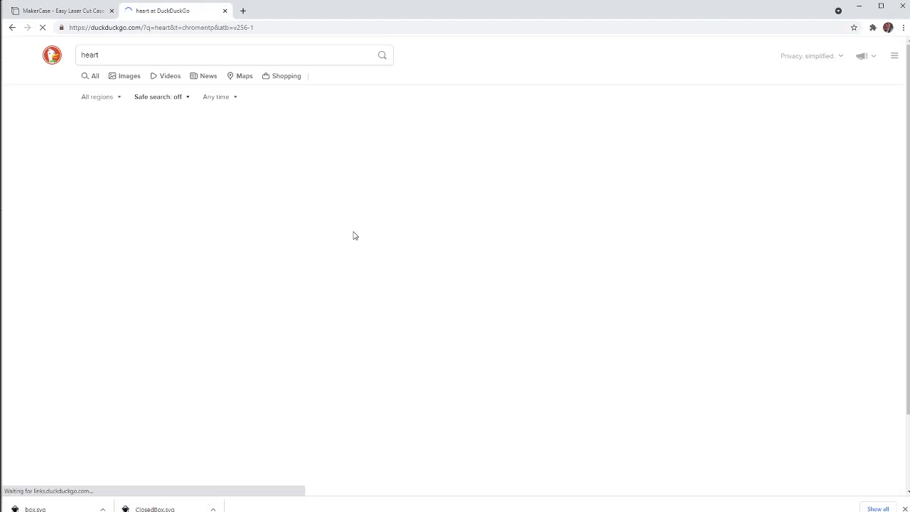
click(129, 78)
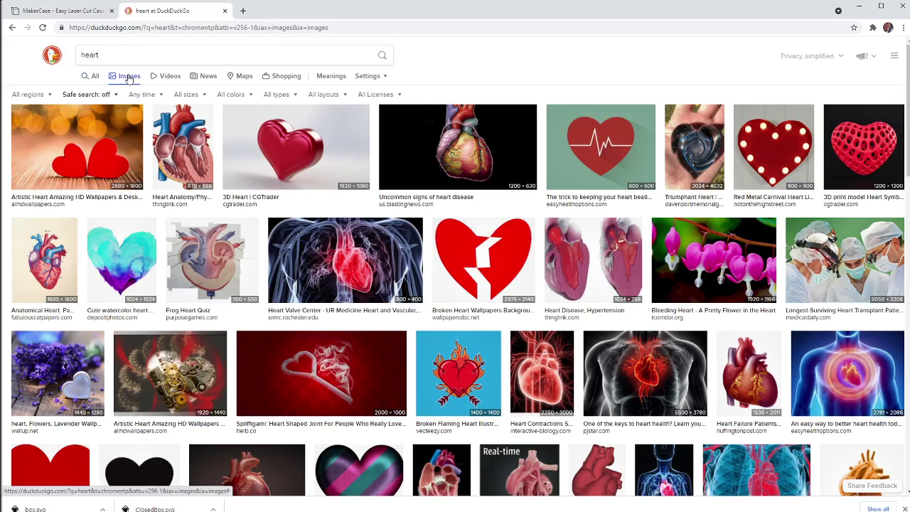
Filter the heart image results to the Clipart type.
click(376, 78)
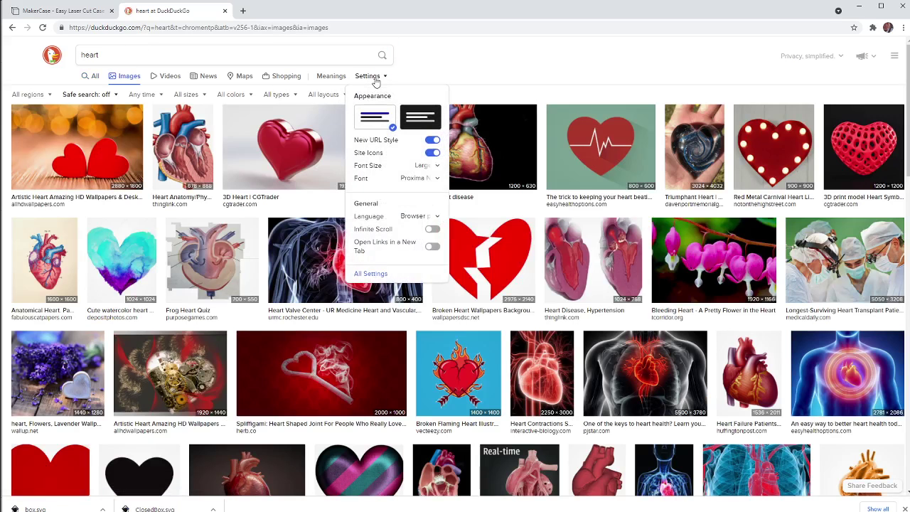
click(377, 76)
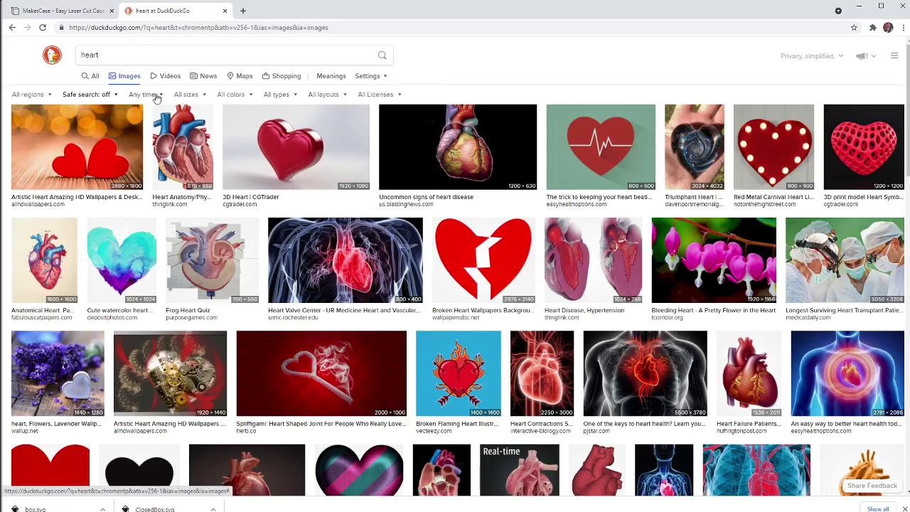
click(242, 96)
click(277, 97)
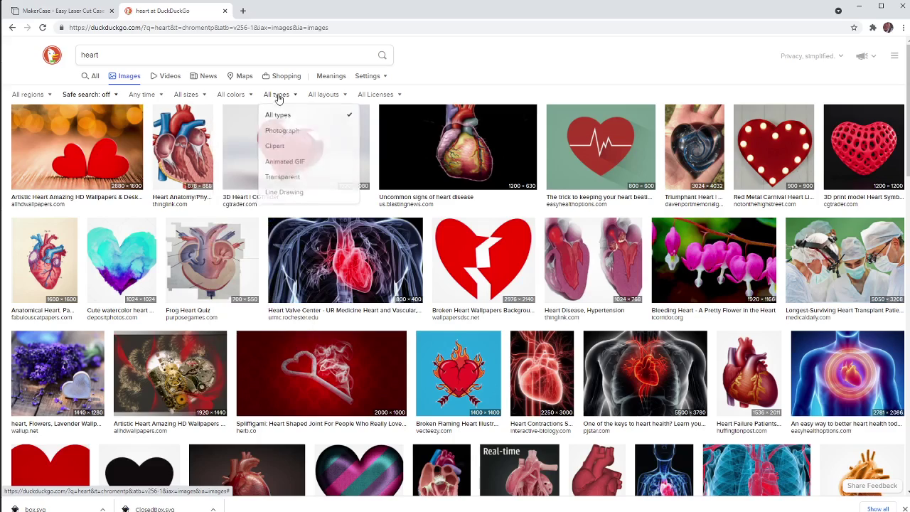
click(276, 146)
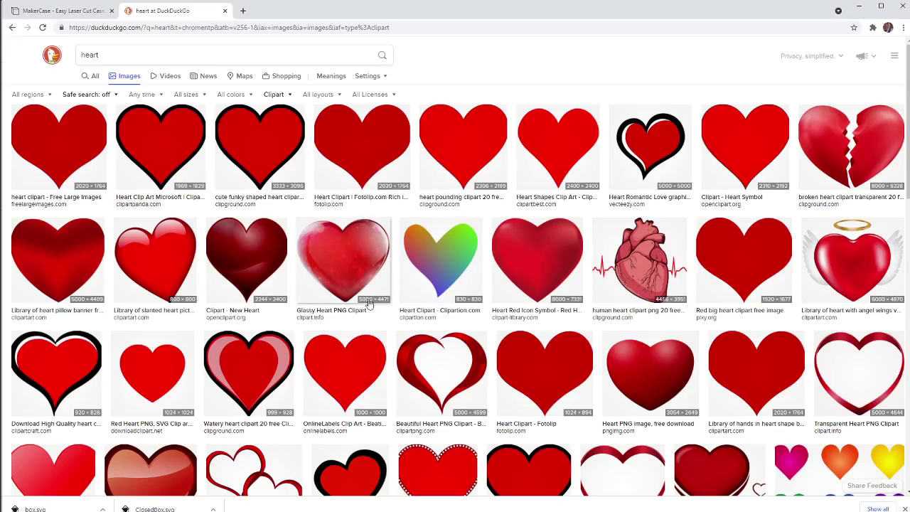
Open the plain red heart from downloadclipart.net in the results and copy its image.
scroll(259, 296, down, 1)
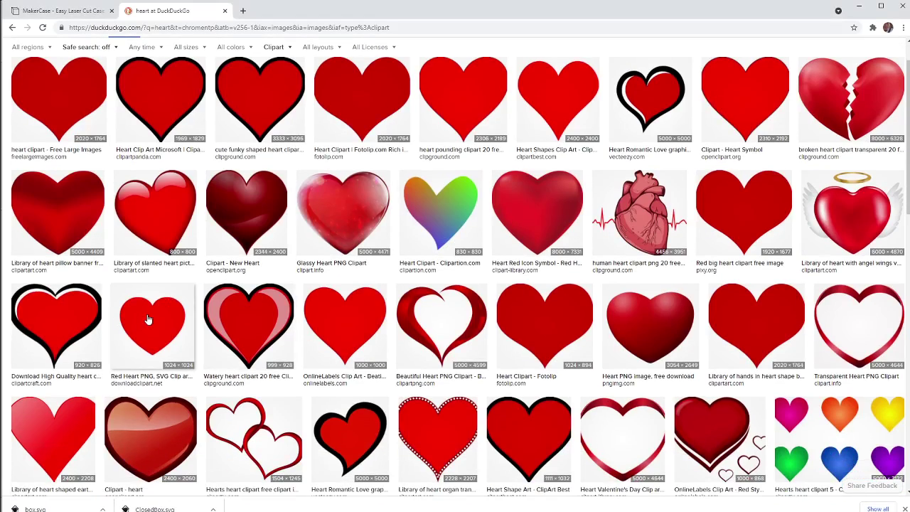
click(148, 320)
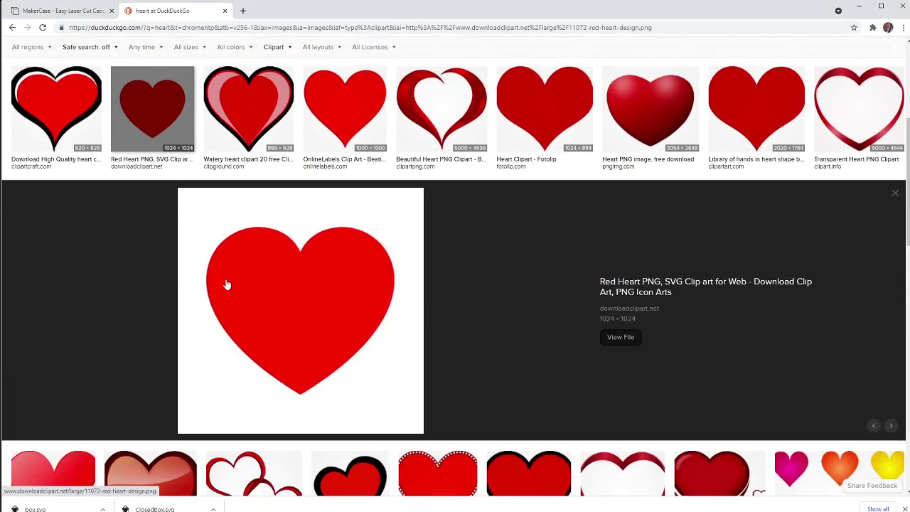
right_click(285, 268)
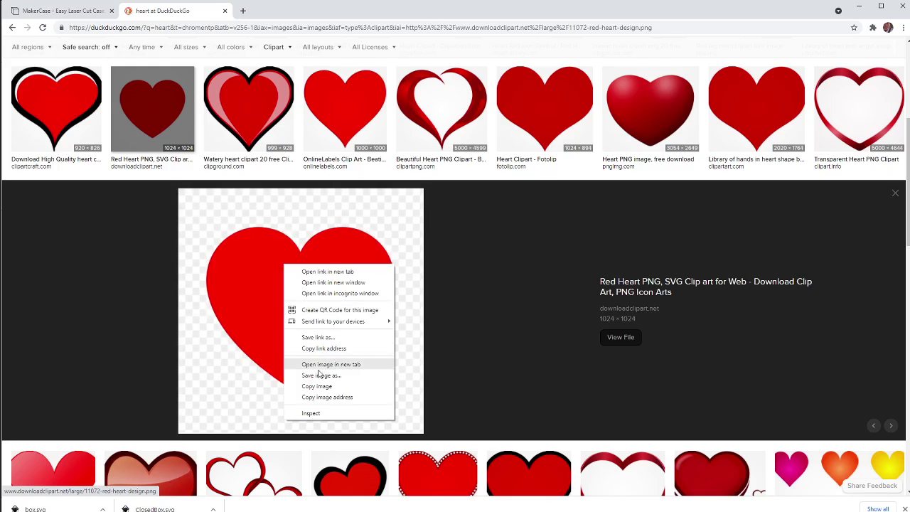
click(316, 386)
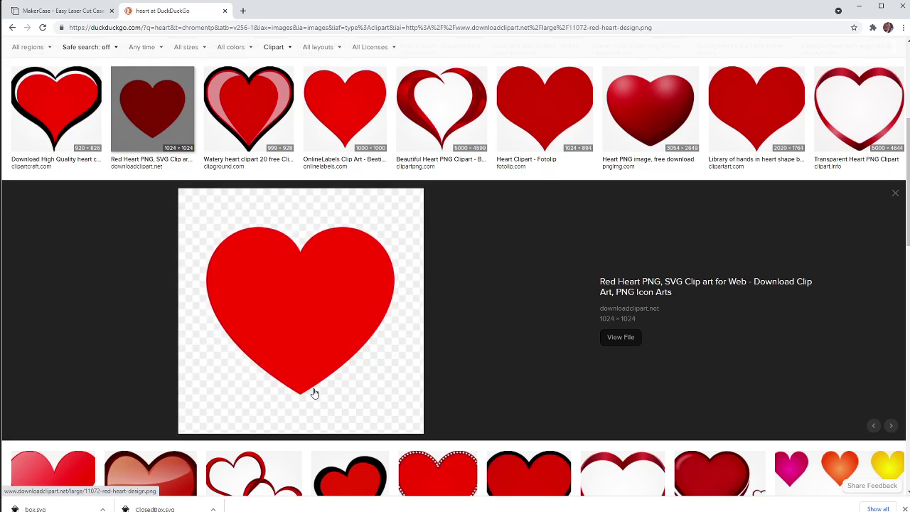
Switch to LightBurn and paste the copied heart image above the work area.
click(859, 6)
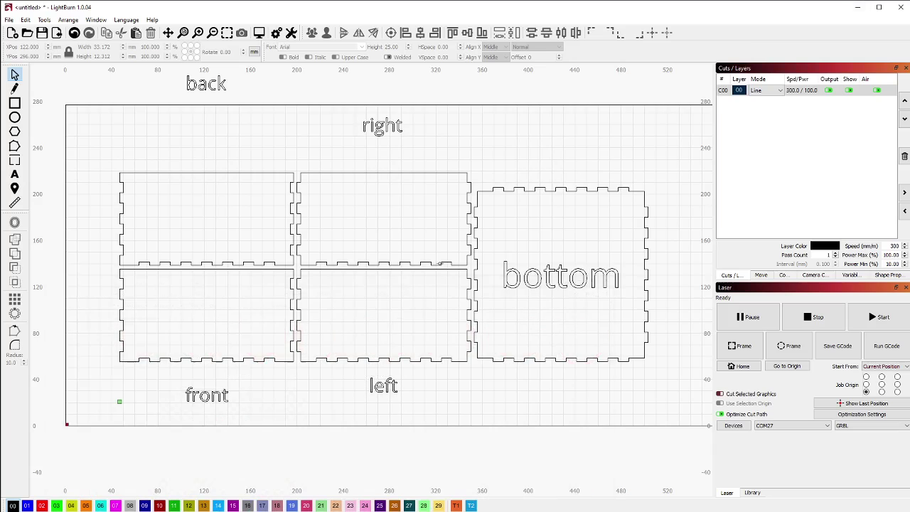
scroll(214, 389, down, 3)
right_click(162, 102)
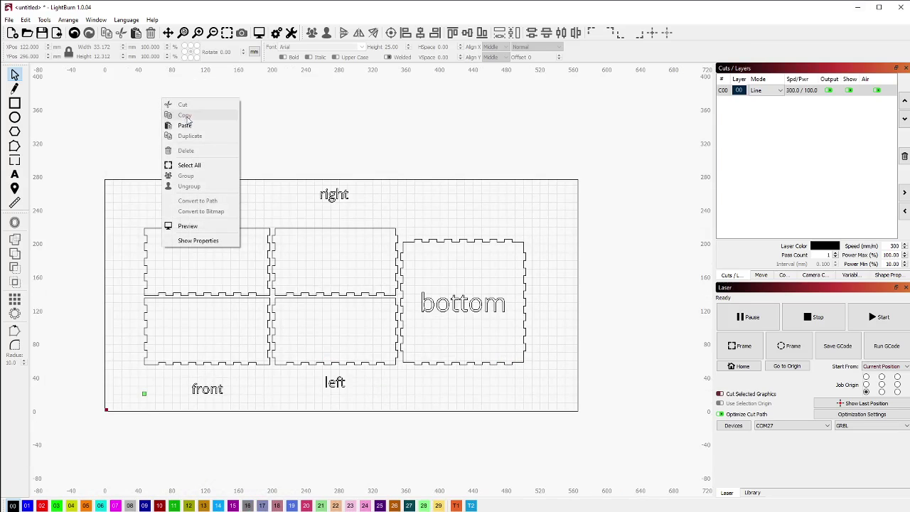
click(193, 124)
scroll(300, 263, down, 2)
scroll(300, 263, down, 1)
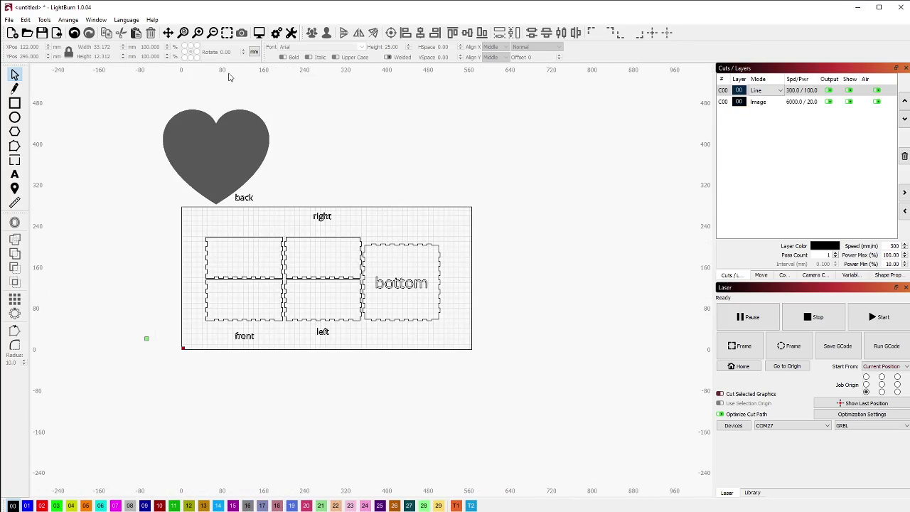
Trace the pasted heart image into a vector outline with threshold 128 and cutoff 0.
scroll(207, 144, up, 1)
click(227, 163)
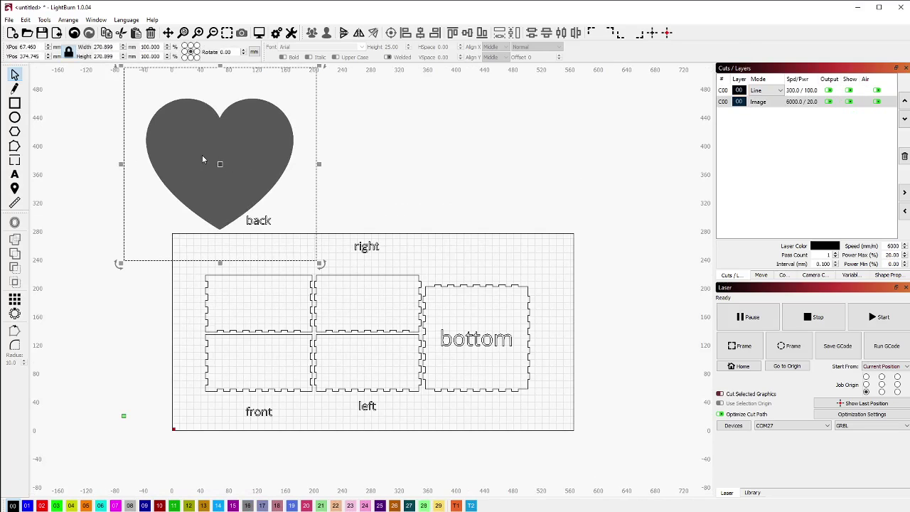
right_click(203, 154)
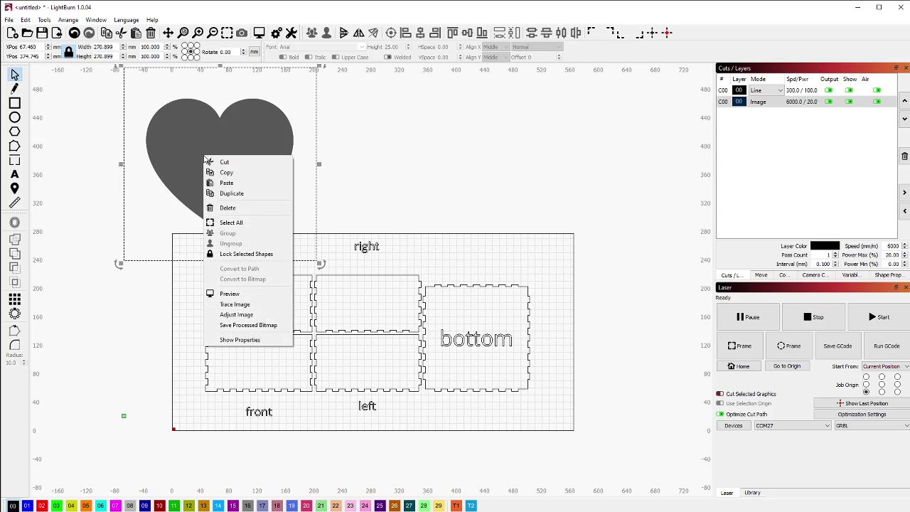
click(231, 304)
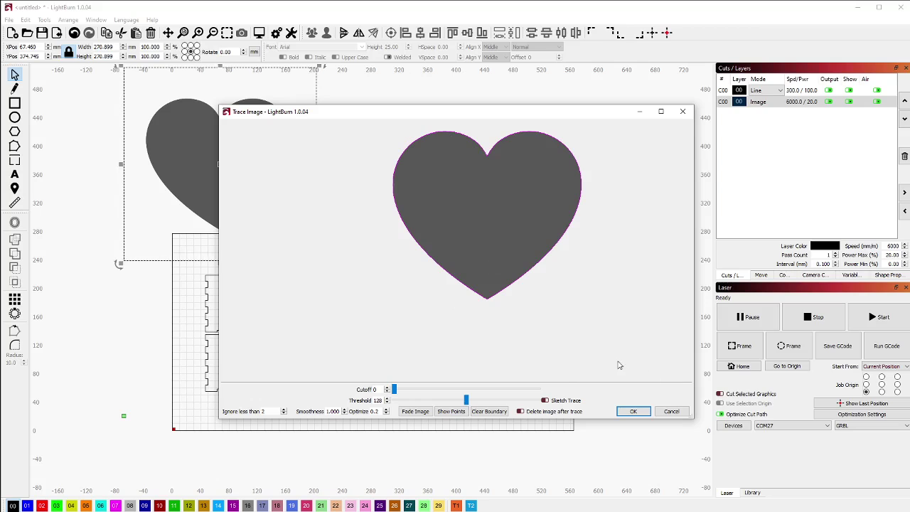
click(634, 411)
Move the traced heart outline down to about X 27, Y 175 mm and delete the original heart image.
drag(220, 165, 192, 305)
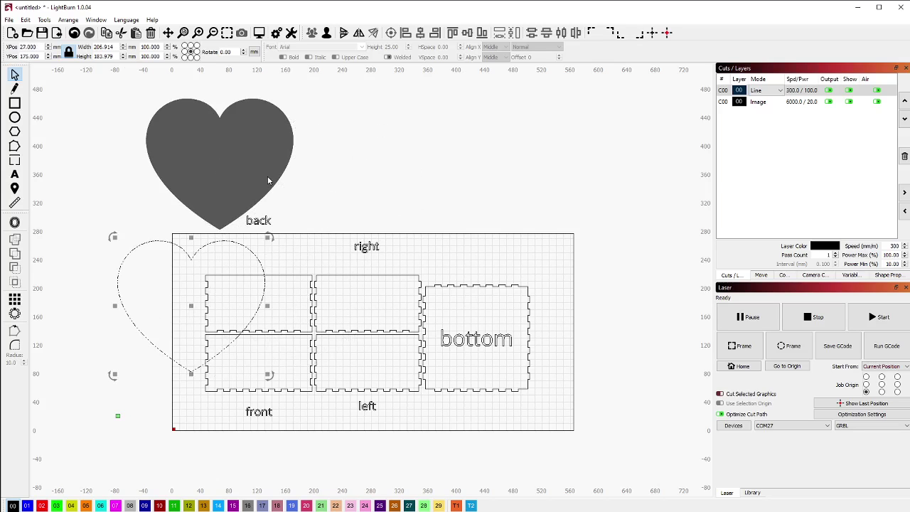
click(183, 187)
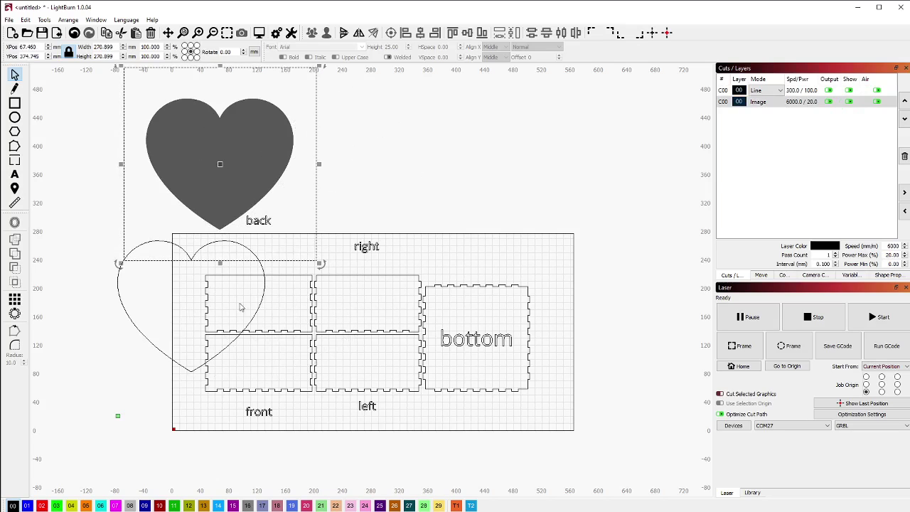
key(Delete)
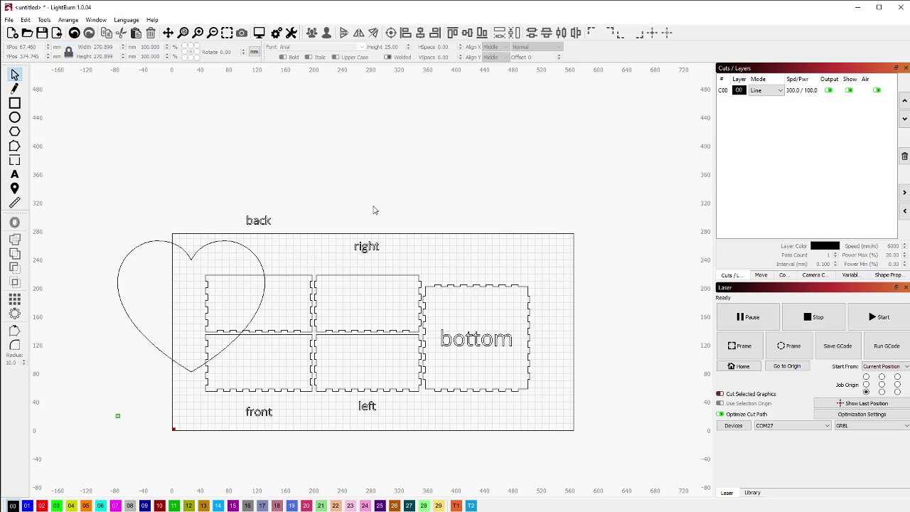
Scale the heart outline down to about 156 × 139 mm and unlock its aspect ratio.
click(182, 257)
scroll(200, 302, down, 2)
scroll(159, 377, up, 4)
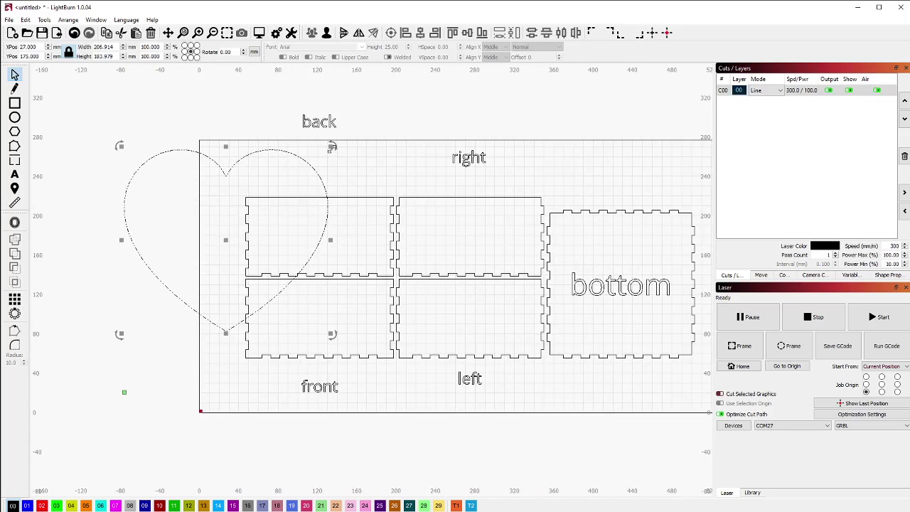
drag(331, 146, 211, 186)
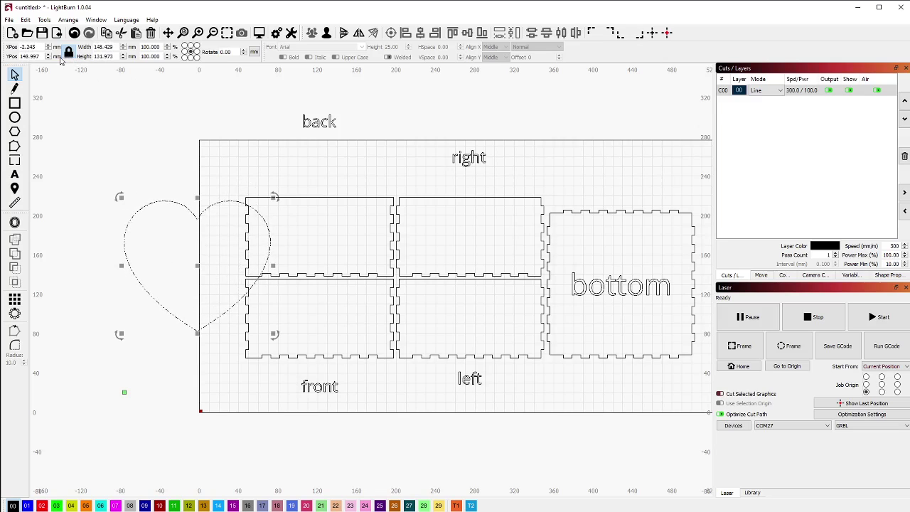
click(68, 52)
mouse_move(273, 198)
mouse_down()
mouse_move(377, 107)
mouse_move(254, 186)
mouse_move(278, 192)
mouse_up()
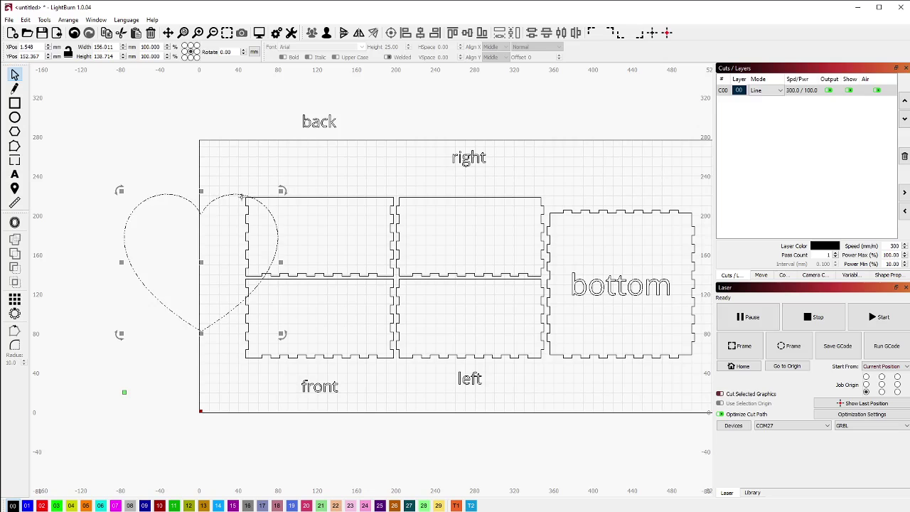
Scale the heart outline down to about 23.6 × 21 mm and place it in the front panel at about X 75, Y 113 mm.
click(194, 201)
click(192, 203)
drag(202, 189, 207, 107)
key(ctrl+z)
drag(282, 191, 264, 301)
click(190, 319)
scroll(304, 313, up, 1)
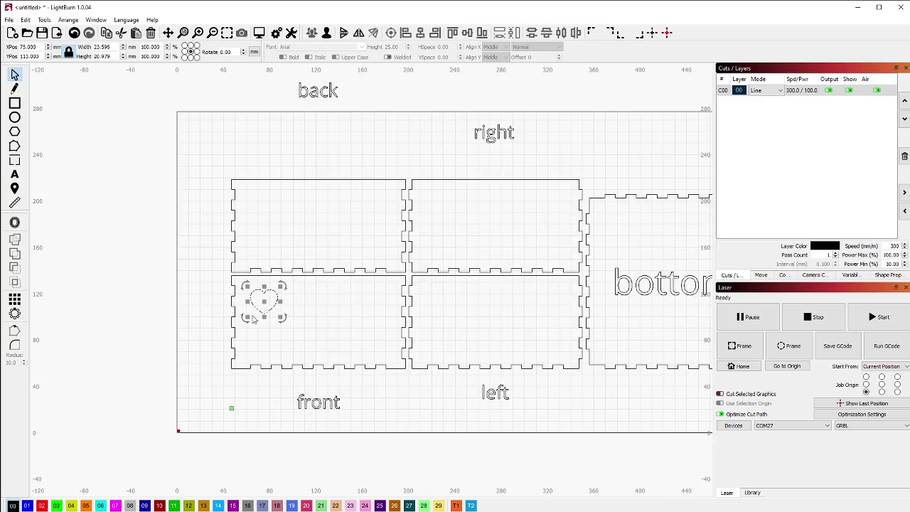
Start a grid array of the small heart and set it to 4 columns in a single row.
scroll(270, 292, up, 2)
scroll(139, 313, down, 2)
scroll(279, 312, up, 1)
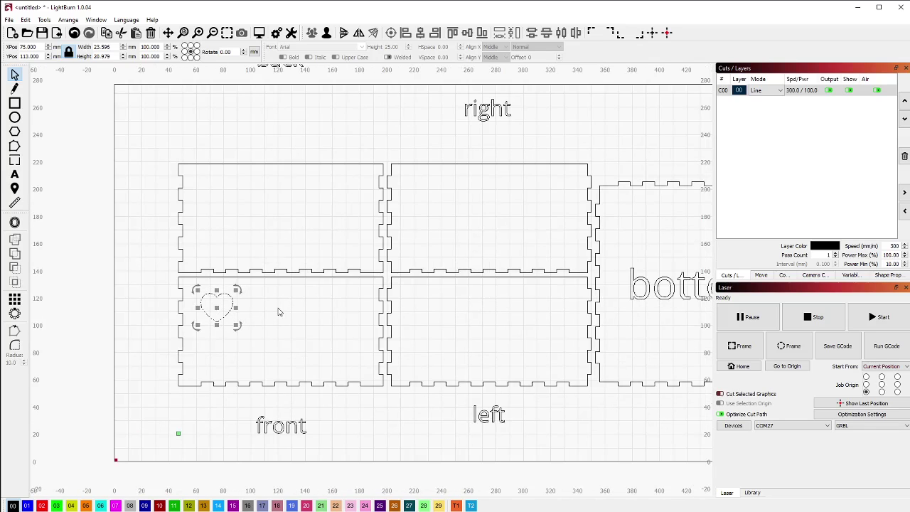
click(15, 301)
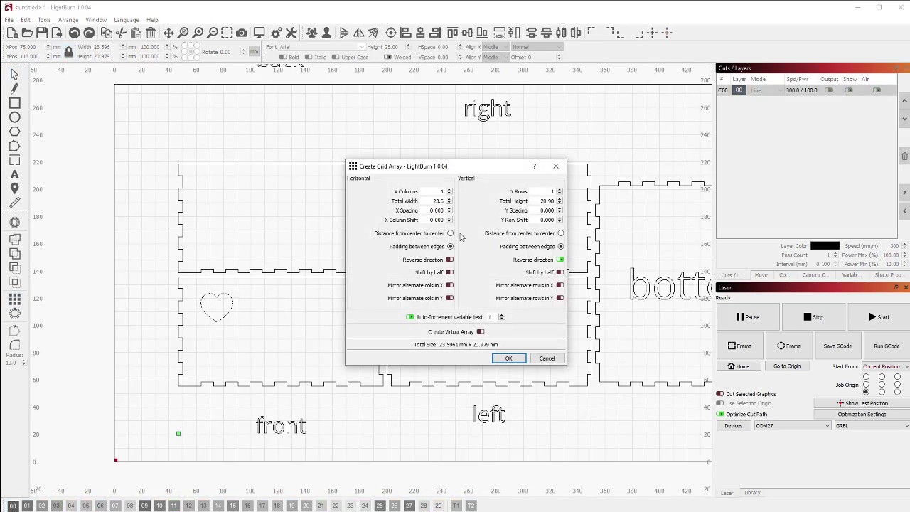
drag(469, 168, 538, 216)
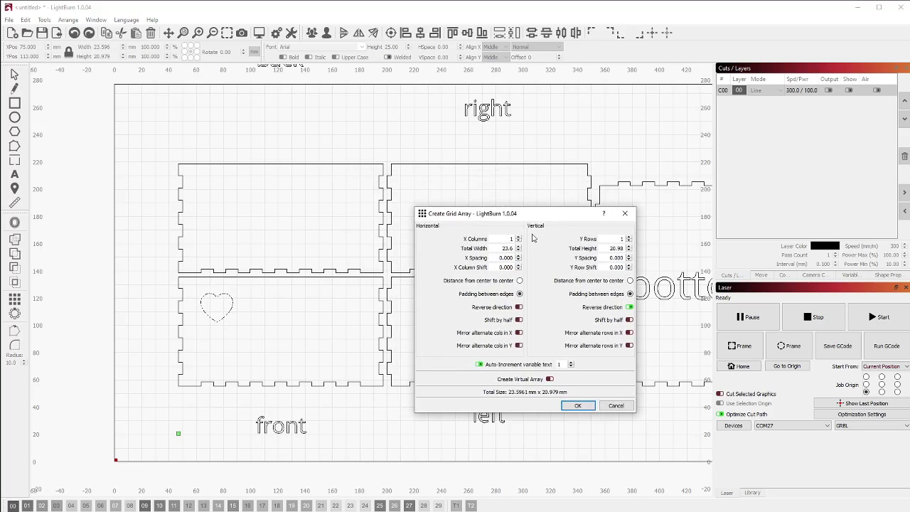
click(519, 239)
click(518, 239)
click(518, 239)
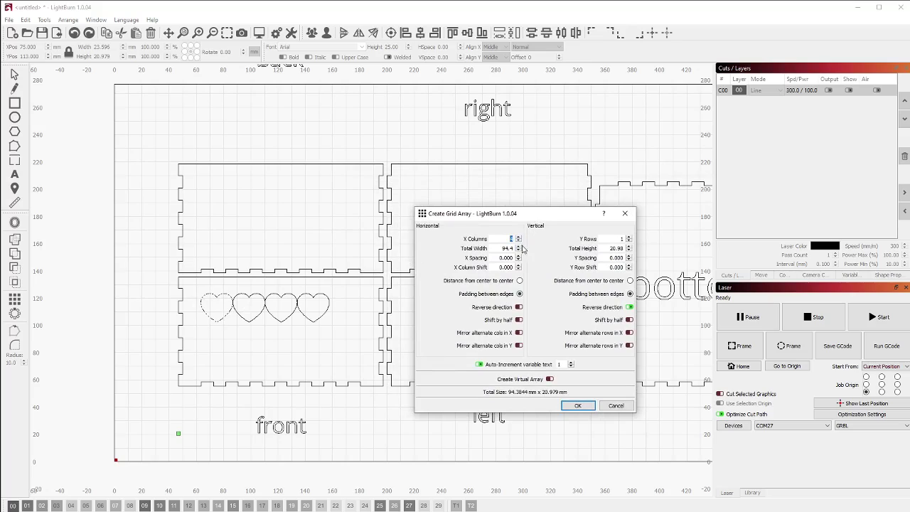
Set the array's horizontal spacing to 6 mm between edges and create the row of hearts.
click(518, 260)
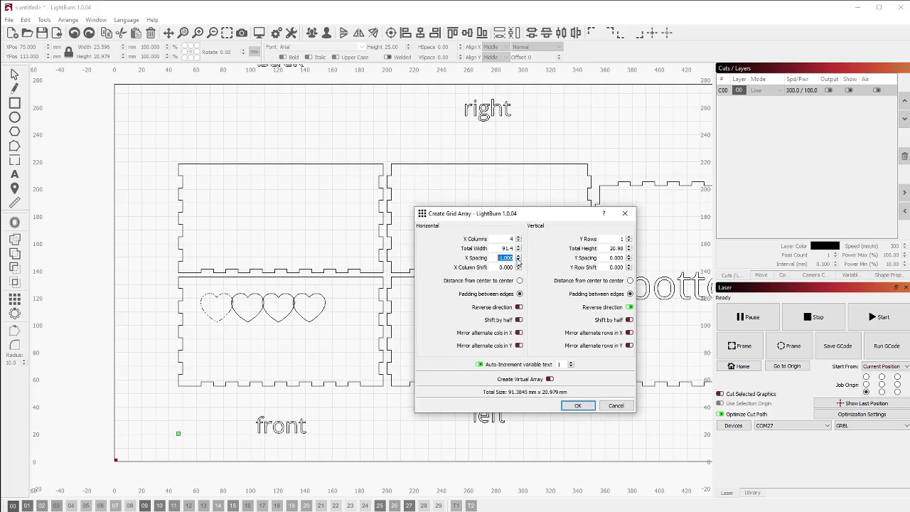
click(518, 258)
click(518, 258)
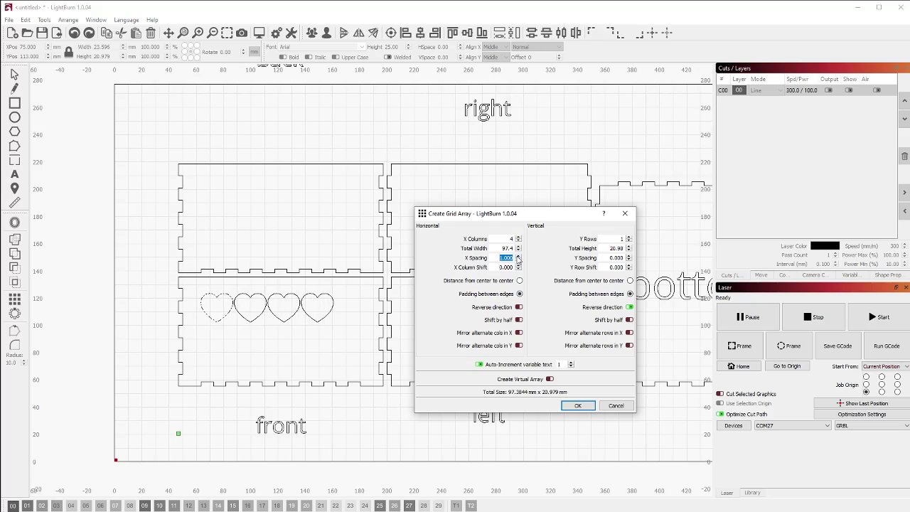
click(518, 258)
click(519, 258)
click(519, 257)
click(518, 258)
click(519, 257)
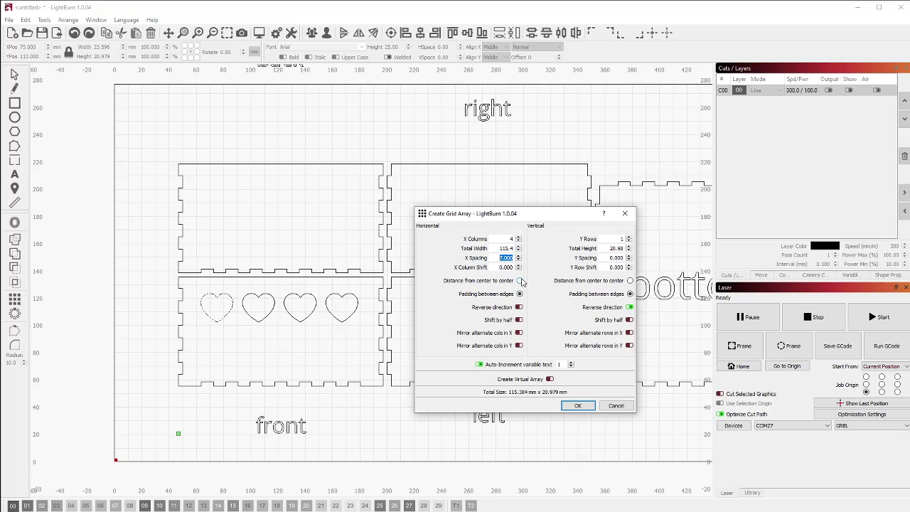
click(519, 261)
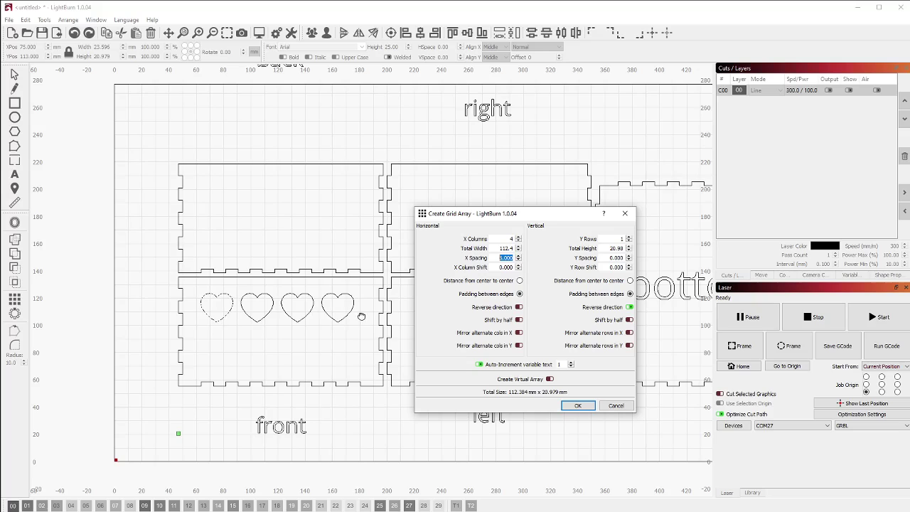
click(578, 406)
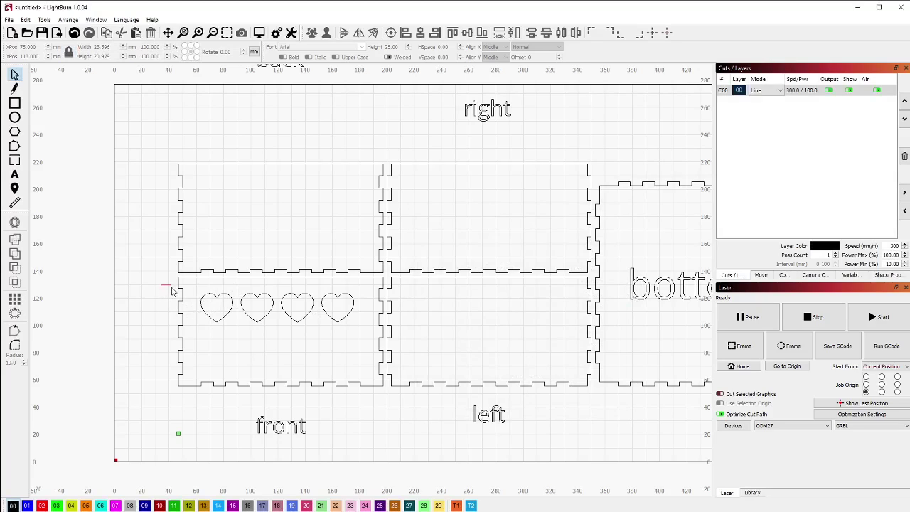
Try to align the leftmost heart with the front panel's vertical centre, and undo the alignment.
drag(226, 324, 237, 344)
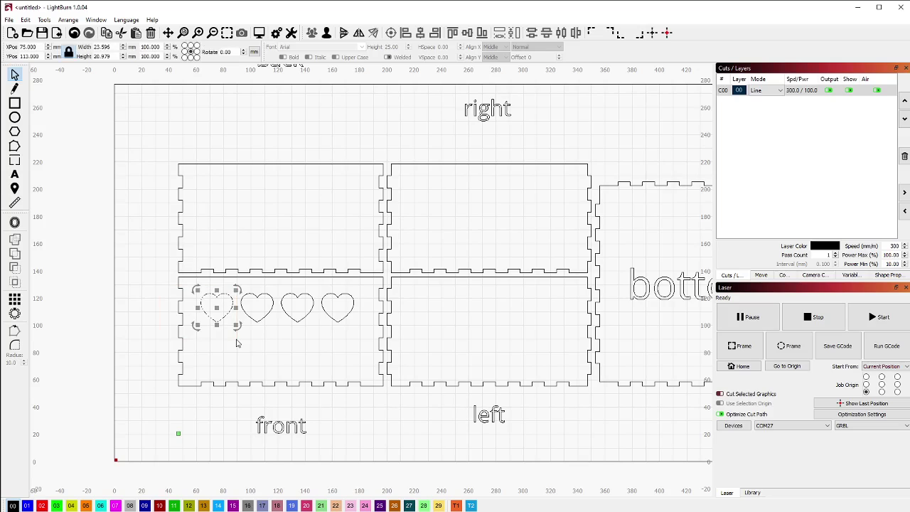
shift+click(183, 339)
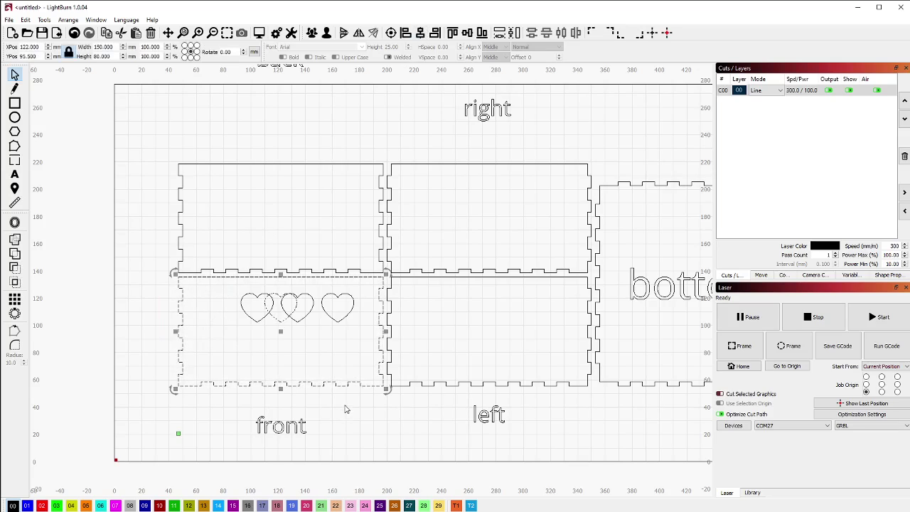
key(ctrl+z)
click(138, 336)
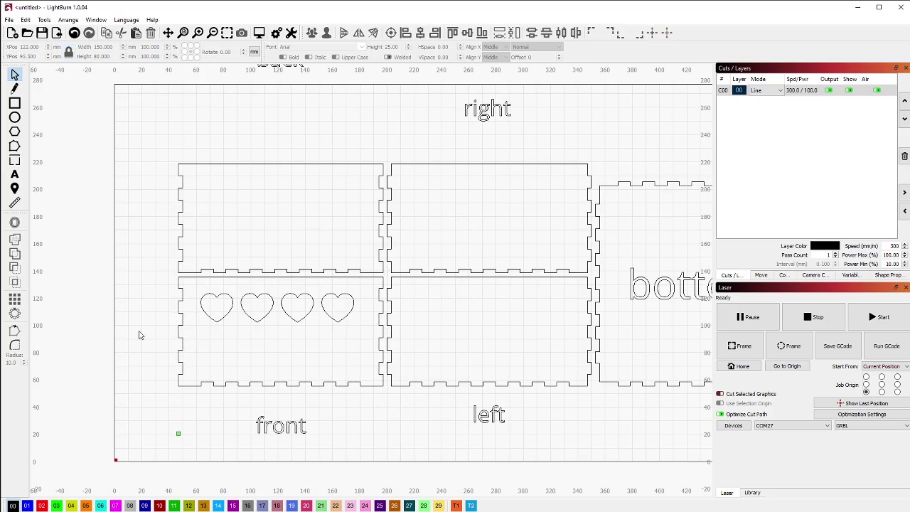
Try aligning vertical centres with the front panel selected before the leftmost heart, and undo the panel's move.
click(178, 329)
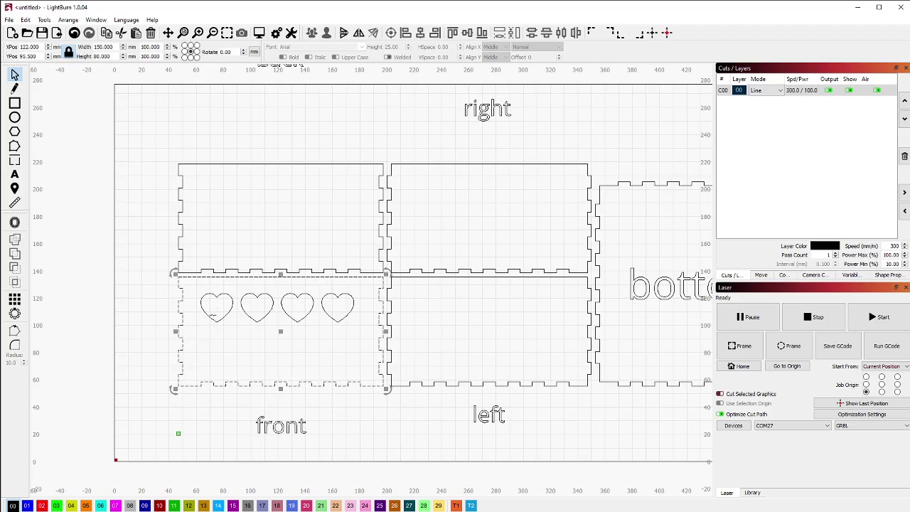
shift+click(210, 317)
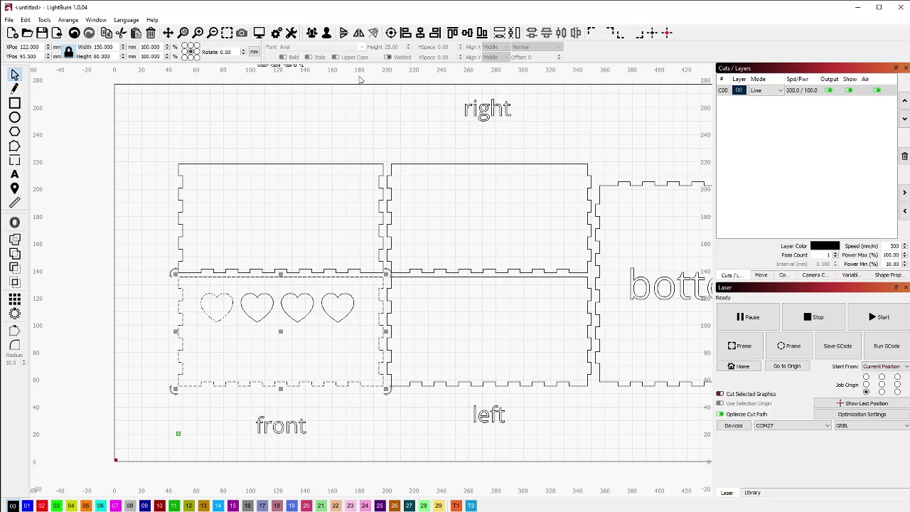
click(421, 33)
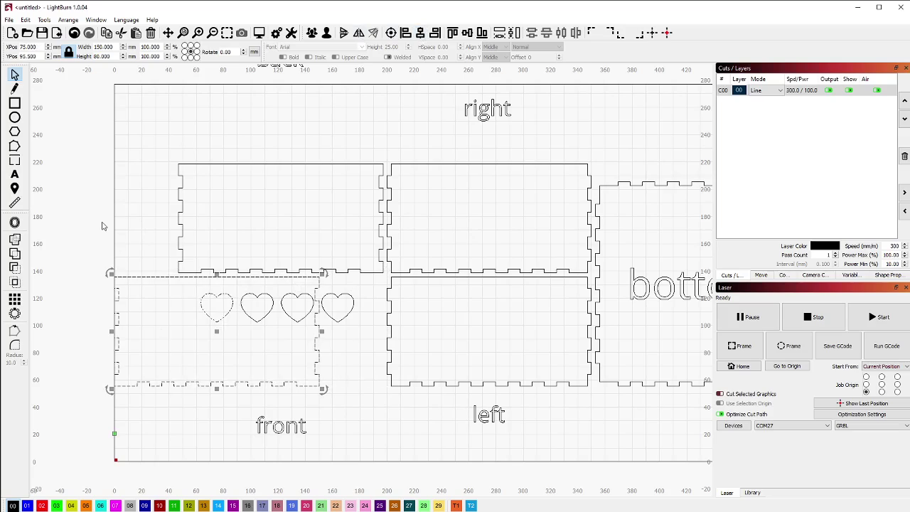
click(125, 219)
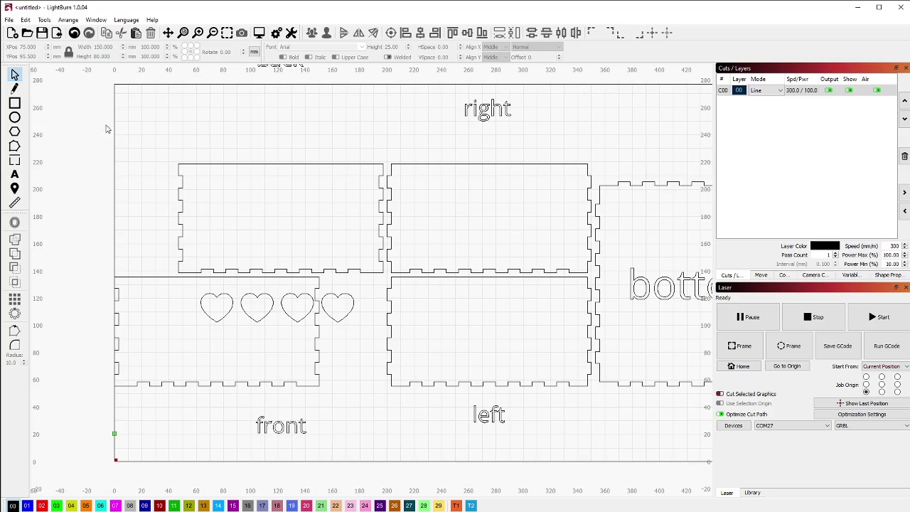
key(ctrl+z)
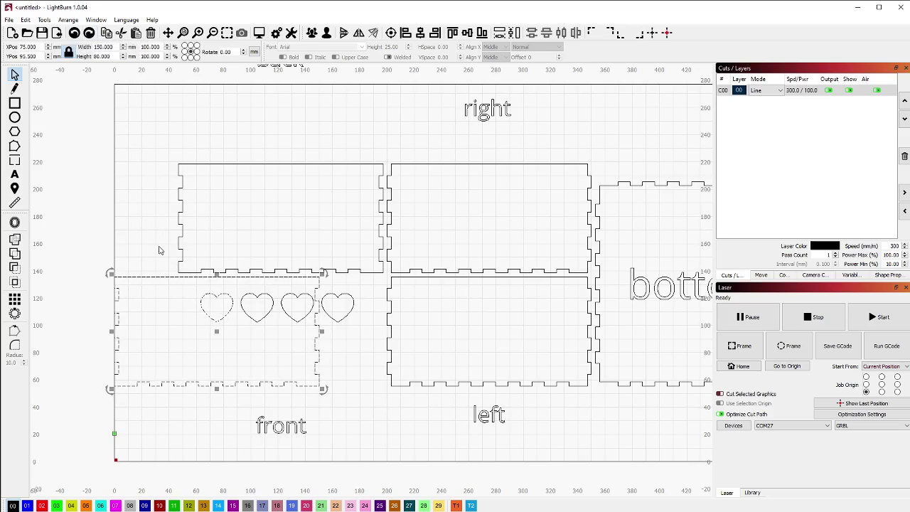
key(ctrl+shift+z)
click(145, 274)
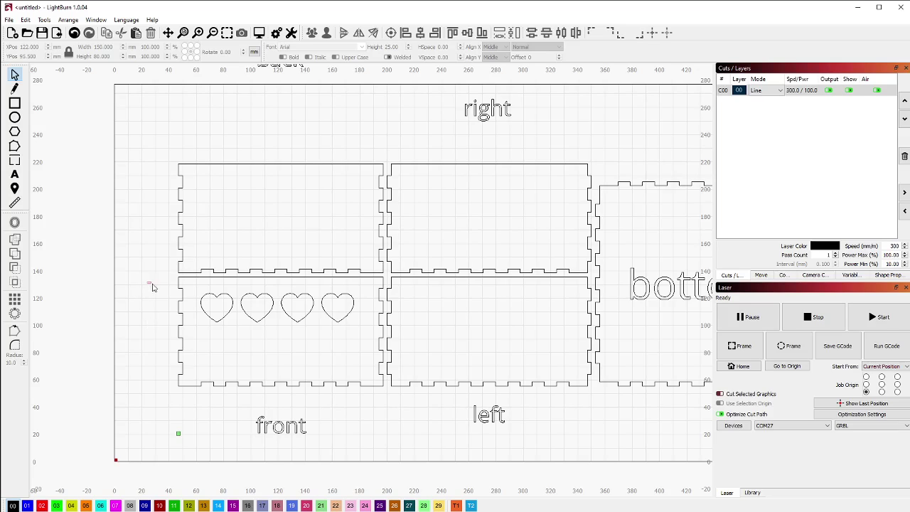
Try to align the four ungrouped hearts with the front panel's vertical centre, and undo the alignment.
drag(147, 282, 384, 366)
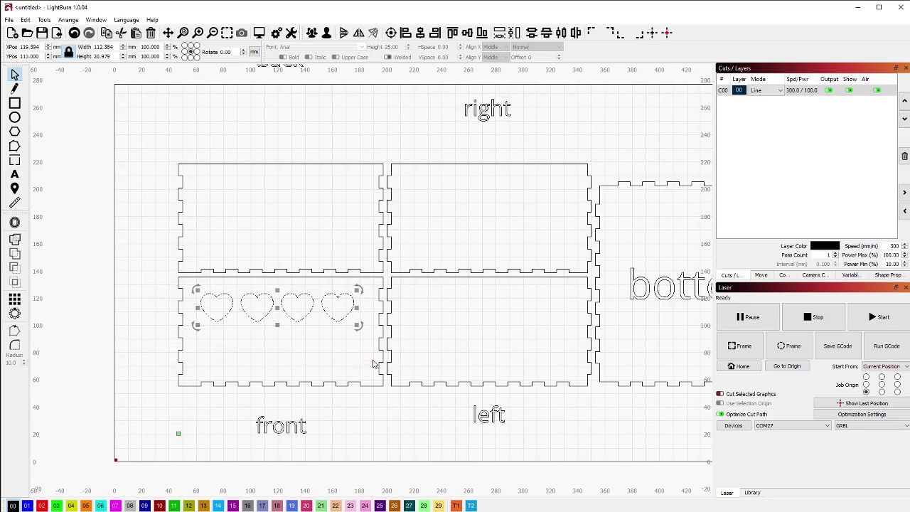
shift+click(180, 336)
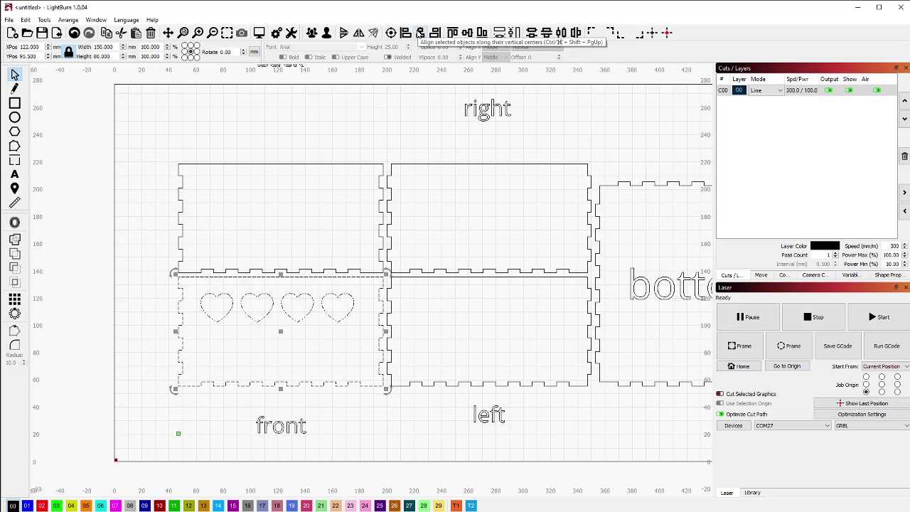
click(420, 33)
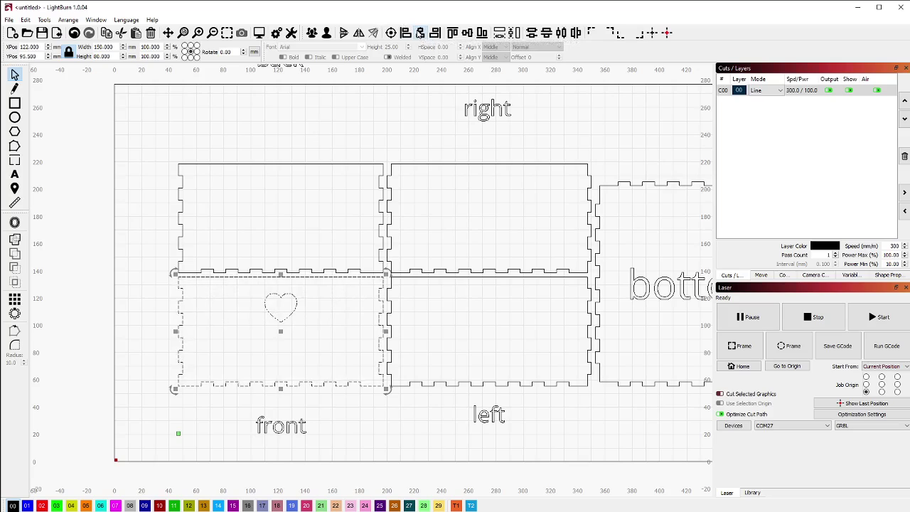
click(263, 354)
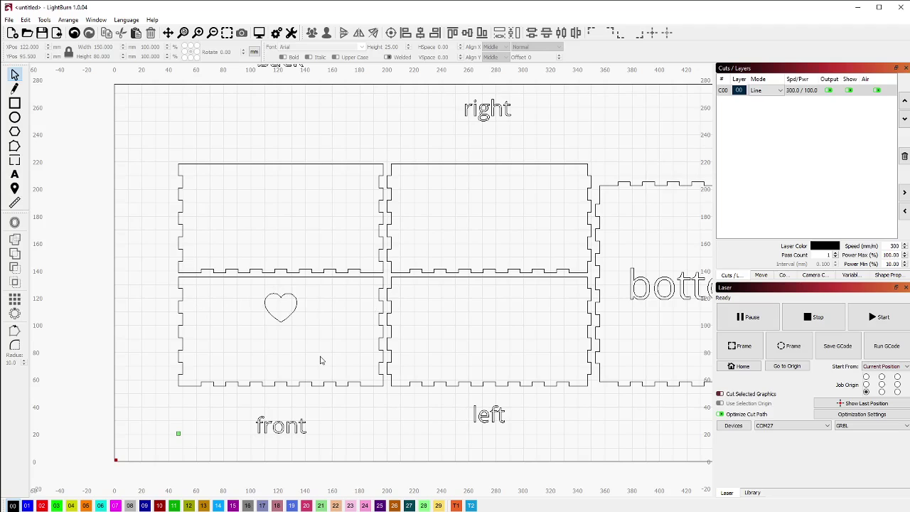
click(297, 327)
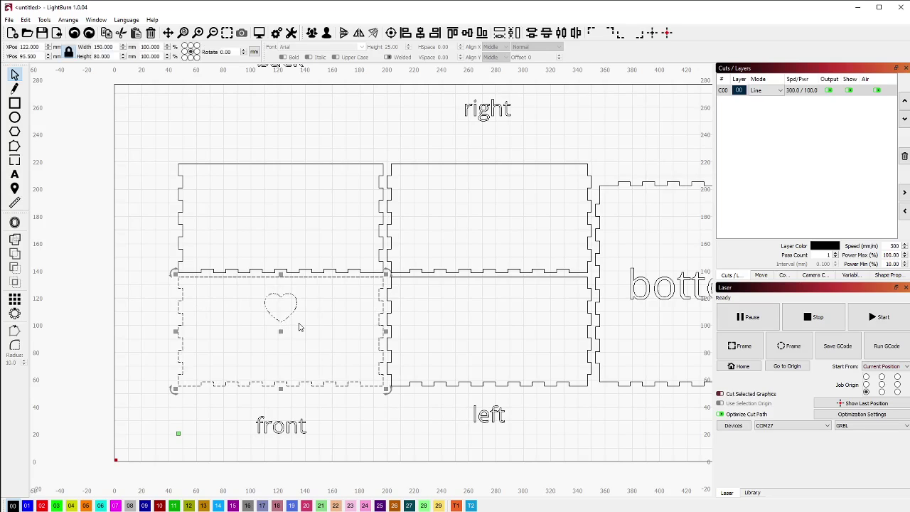
click(124, 294)
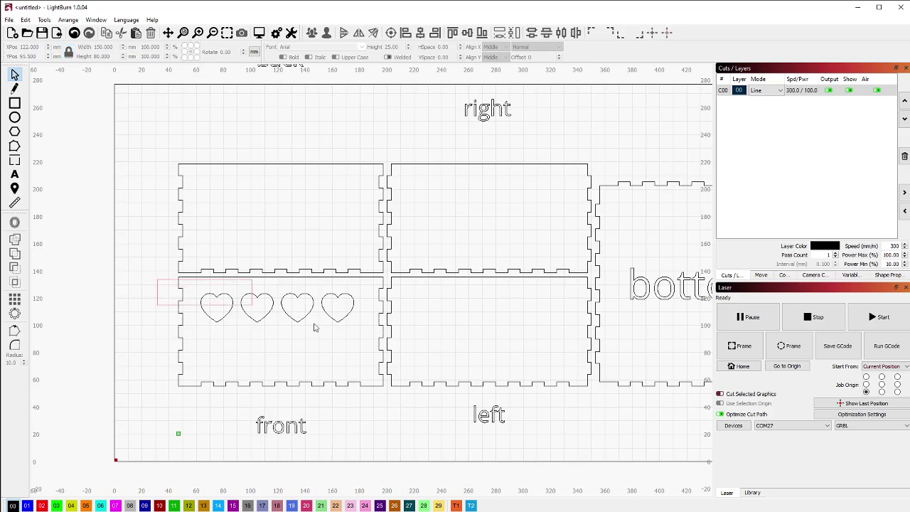
Group the four hearts in the front panel into one object.
drag(315, 327, 371, 347)
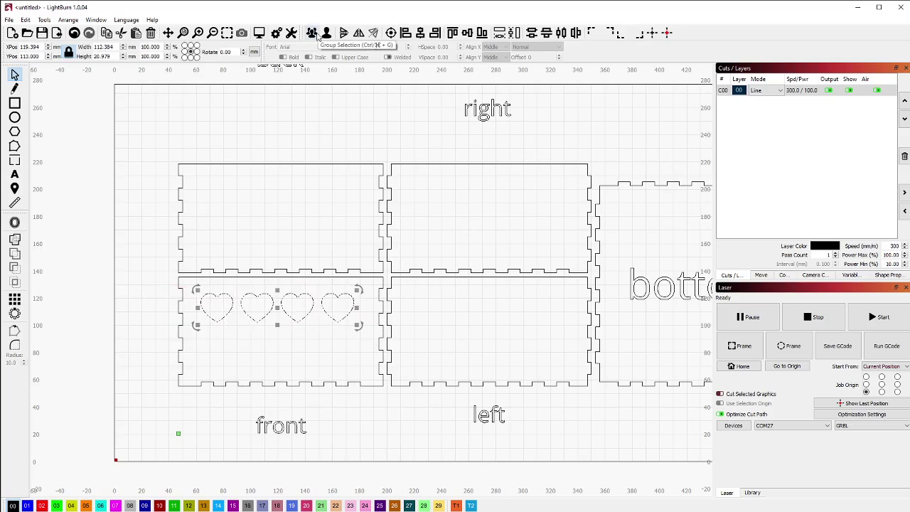
click(317, 36)
click(206, 292)
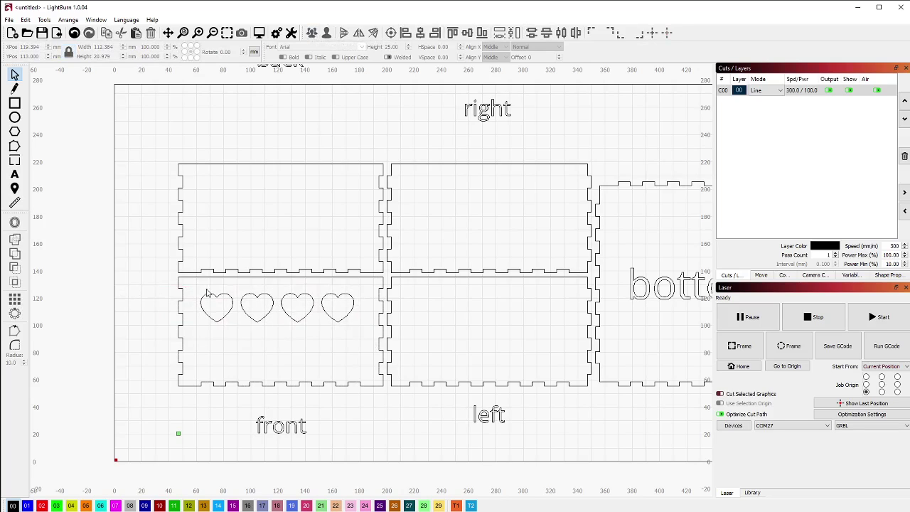
click(216, 308)
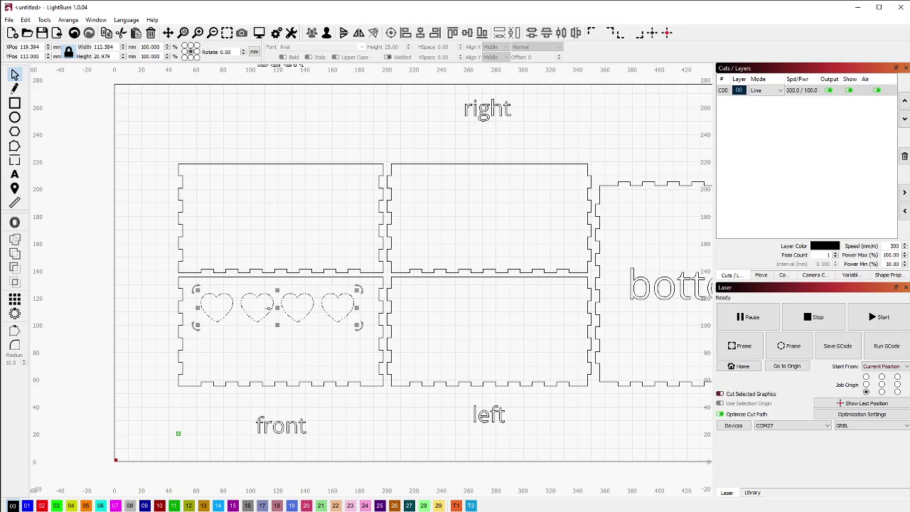
click(138, 313)
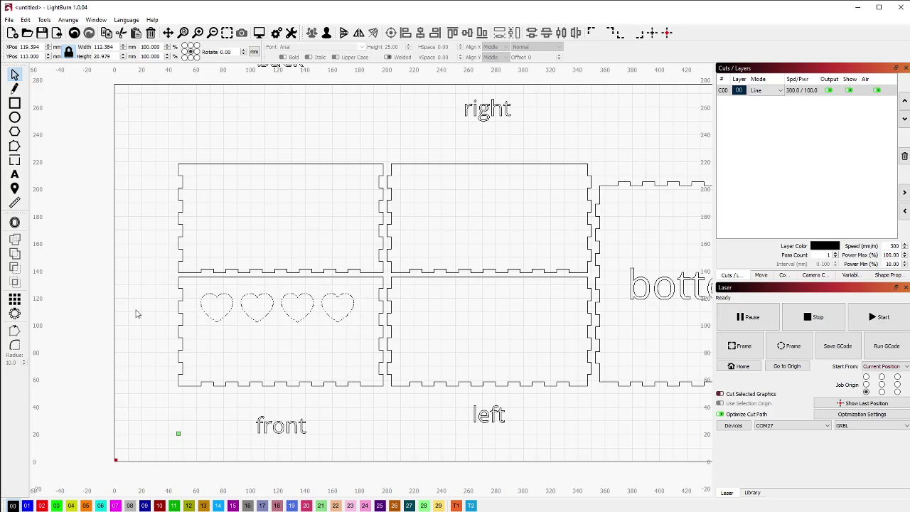
Move the heart group to about X 86, Y 116 mm and align it with the front panel's vertical centre.
click(280, 302)
drag(277, 309, 231, 304)
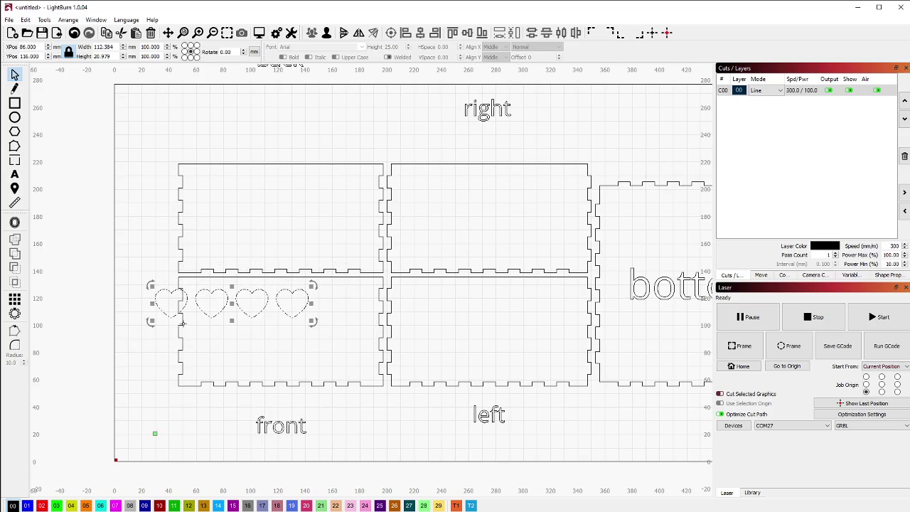
shift+click(182, 324)
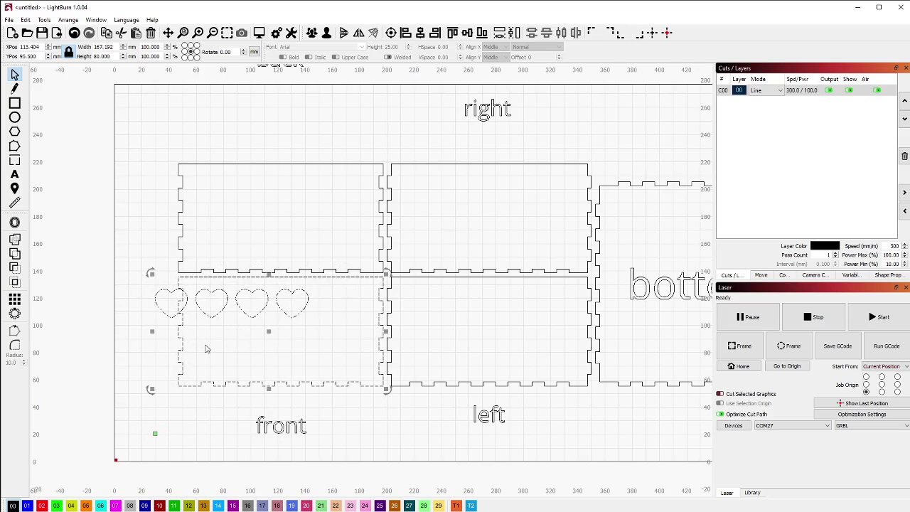
click(420, 33)
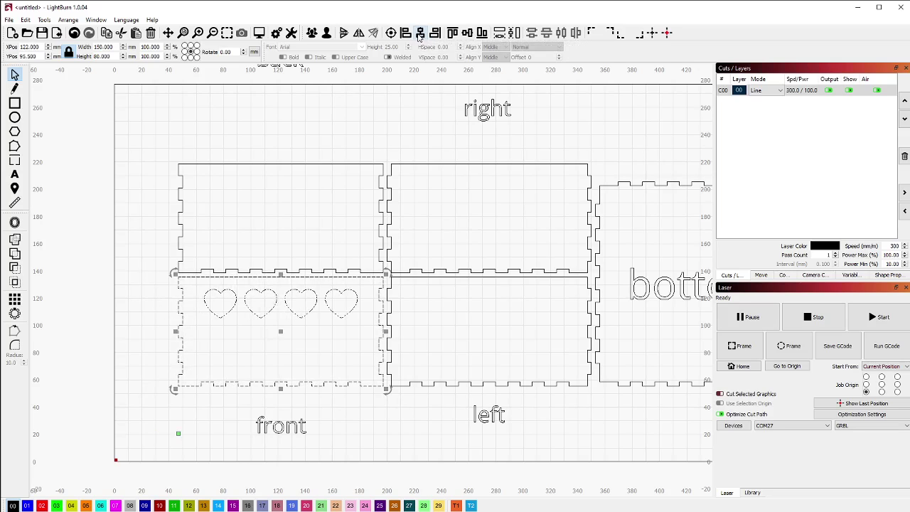
click(251, 306)
scroll(244, 337, up, 2)
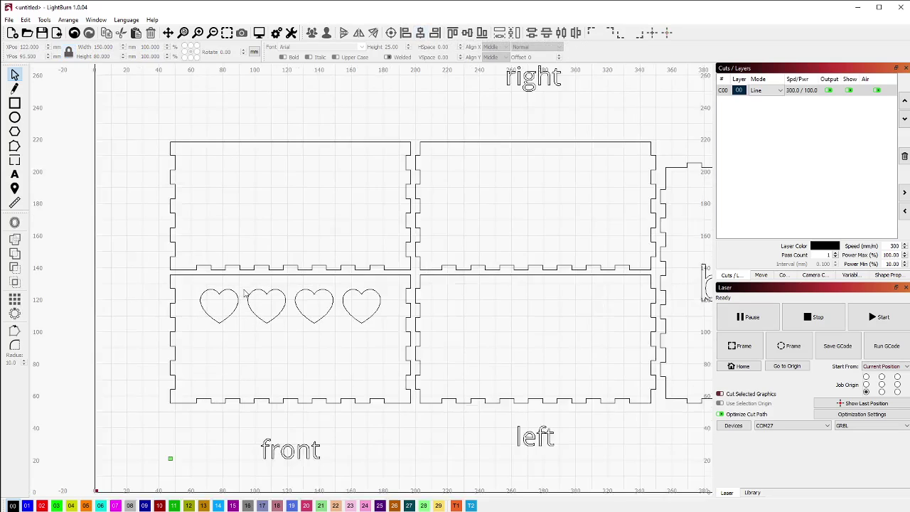
scroll(344, 274, up, 1)
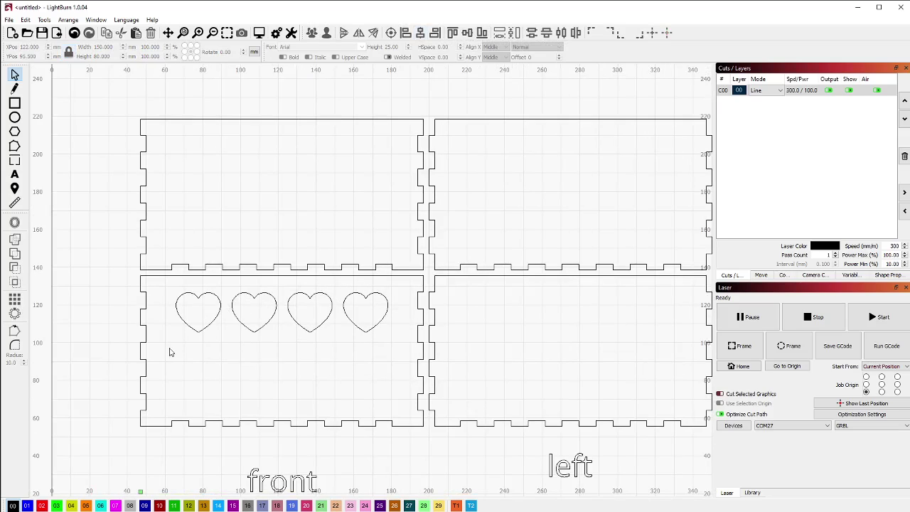
scroll(169, 352, down, 1)
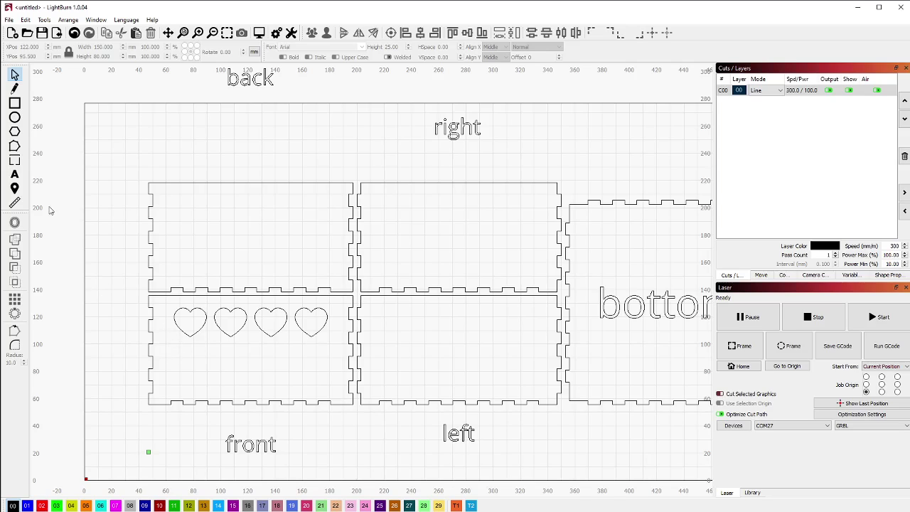
click(14, 174)
click(185, 373)
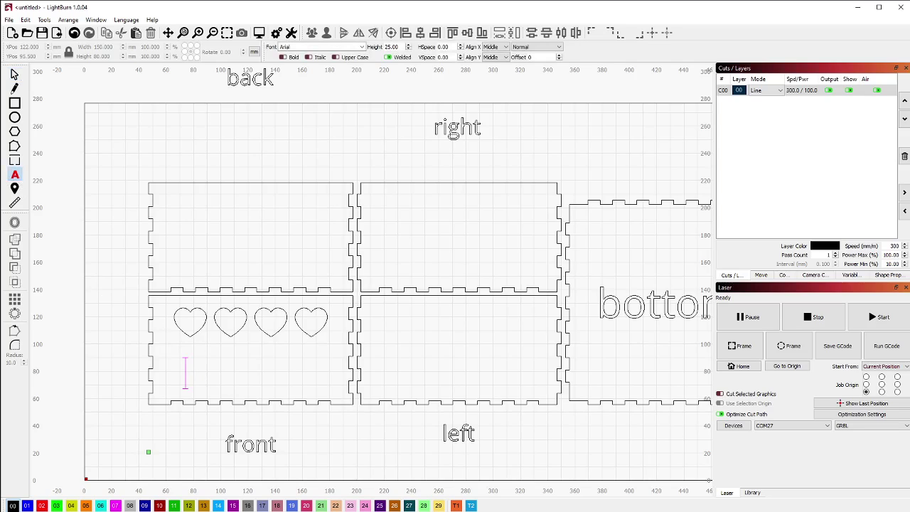
click(15, 74)
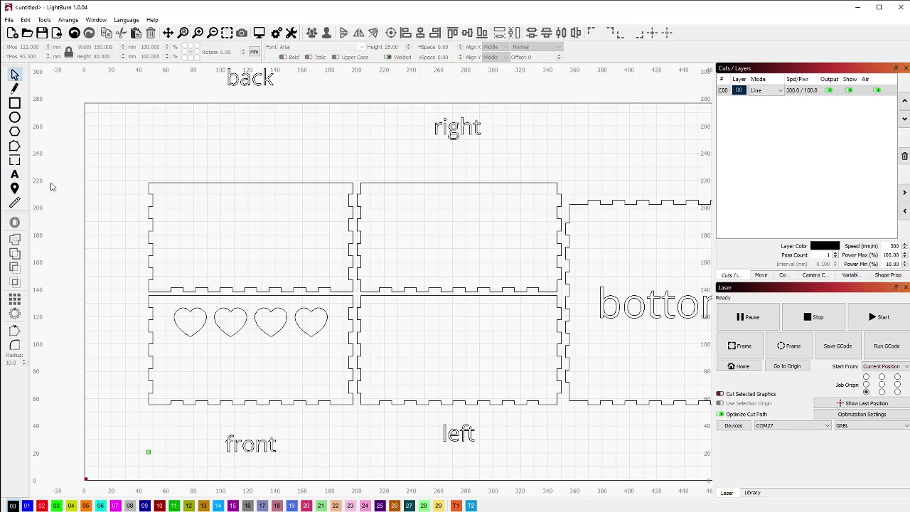
Add the text "Magic Box" in 25 mm Arial below the hearts on the front panel.
click(14, 176)
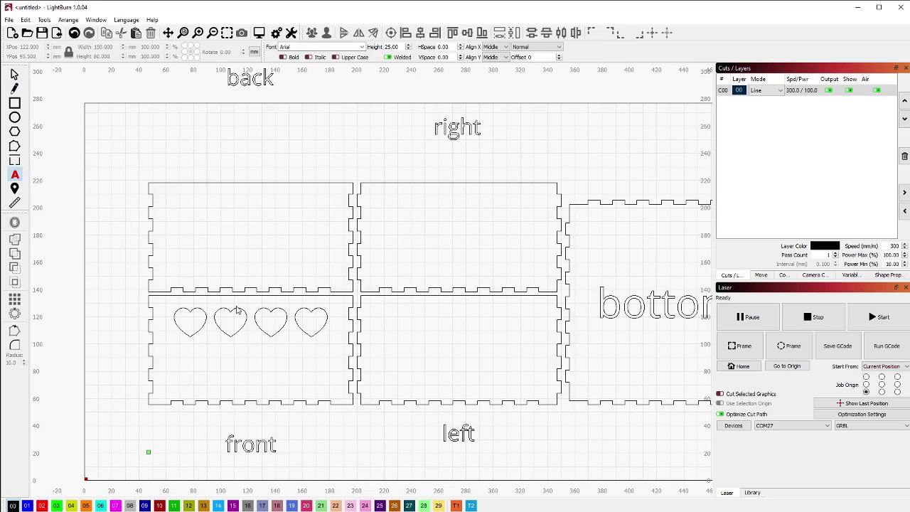
click(189, 359)
text(Magic B)
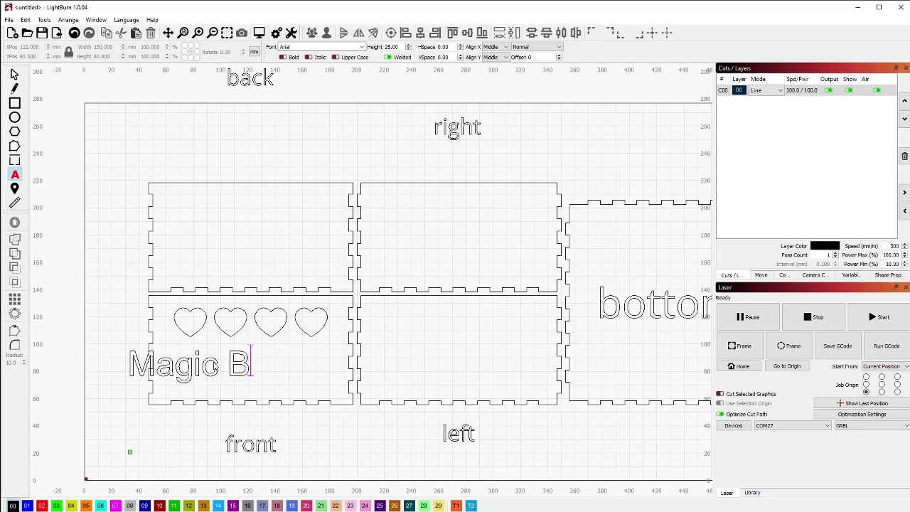
text(ox)
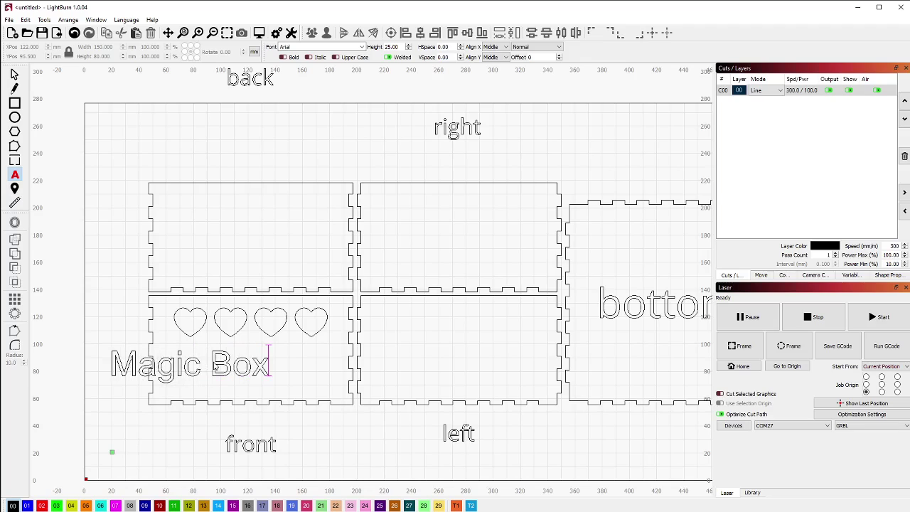
click(13, 75)
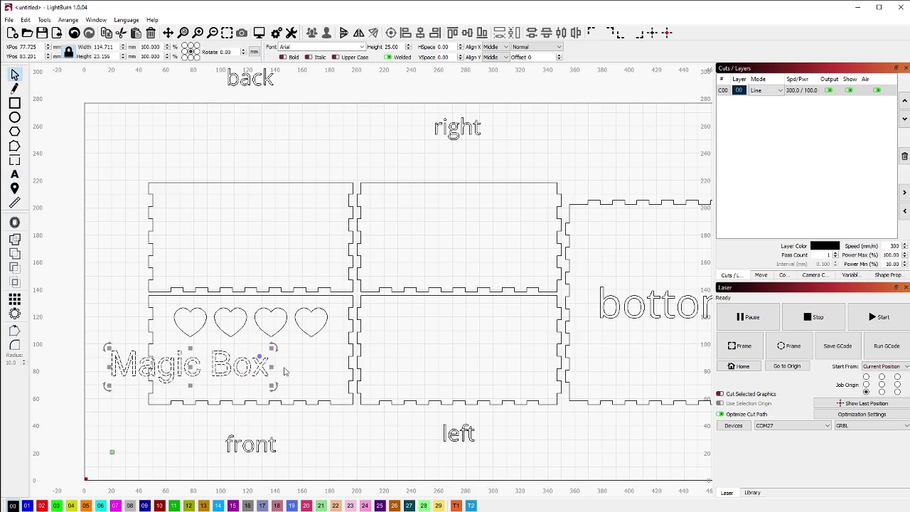
Try Cyberdyne 3D Italic on the Magic Box text, and set its font to Cyberdyne Expanded.
click(362, 47)
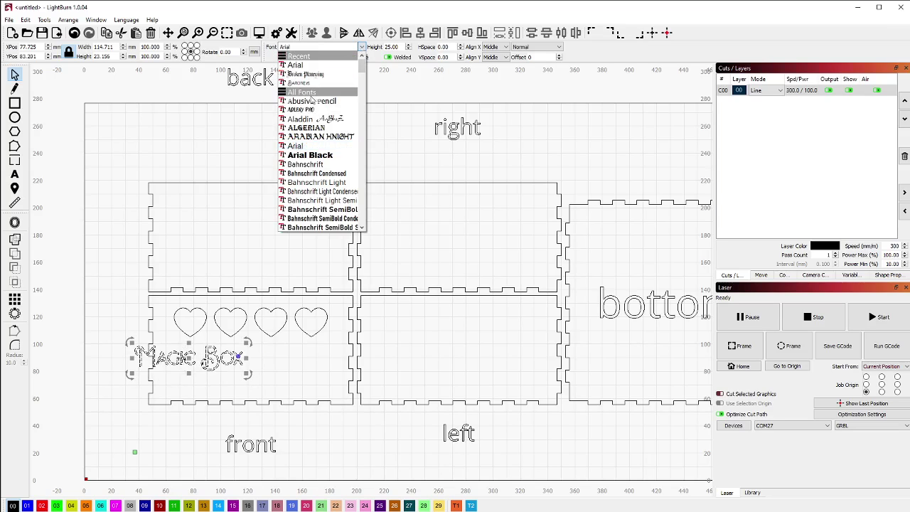
scroll(319, 191, down, 6)
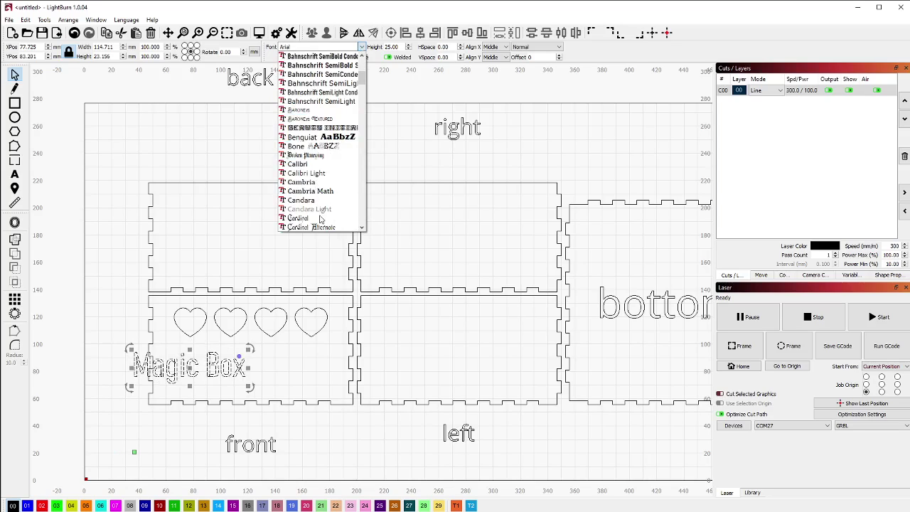
scroll(319, 125, down, 5)
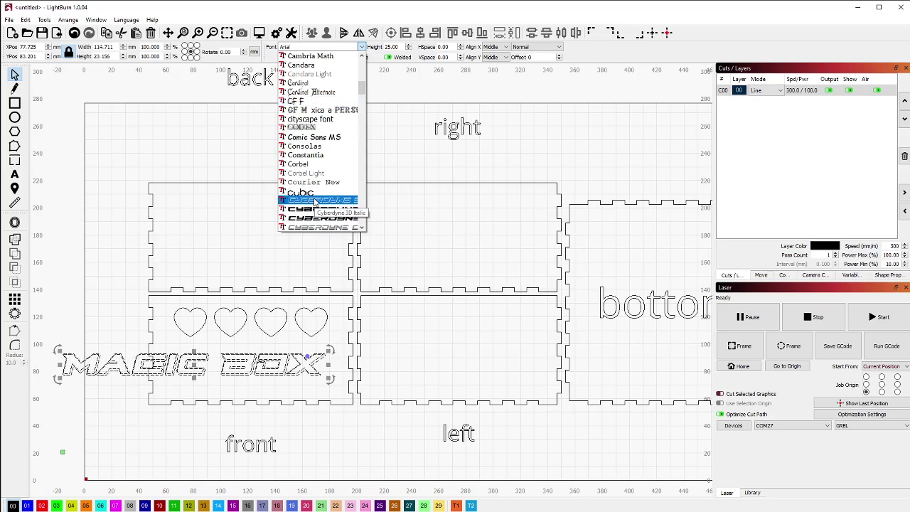
click(315, 200)
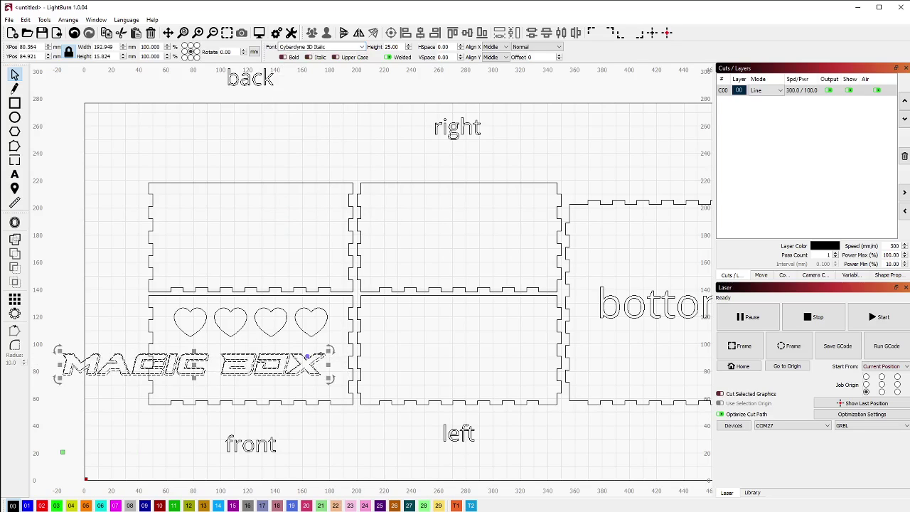
click(361, 47)
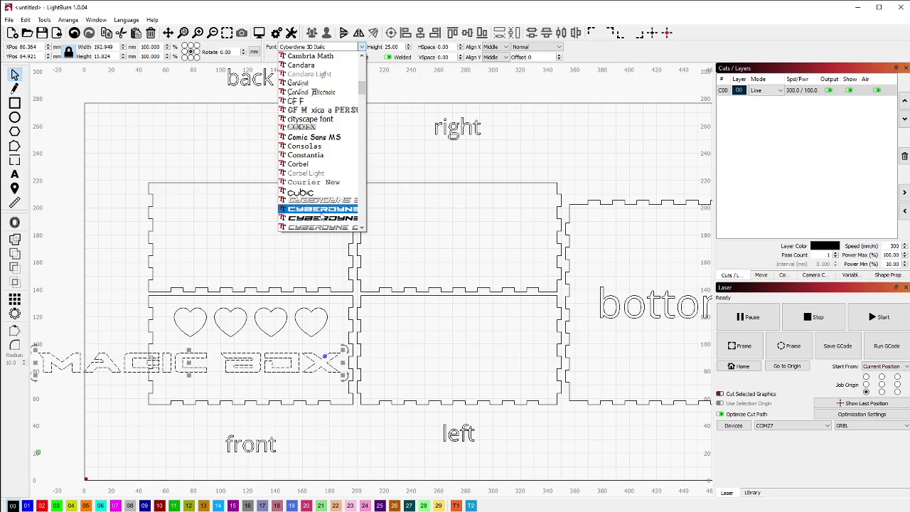
click(321, 211)
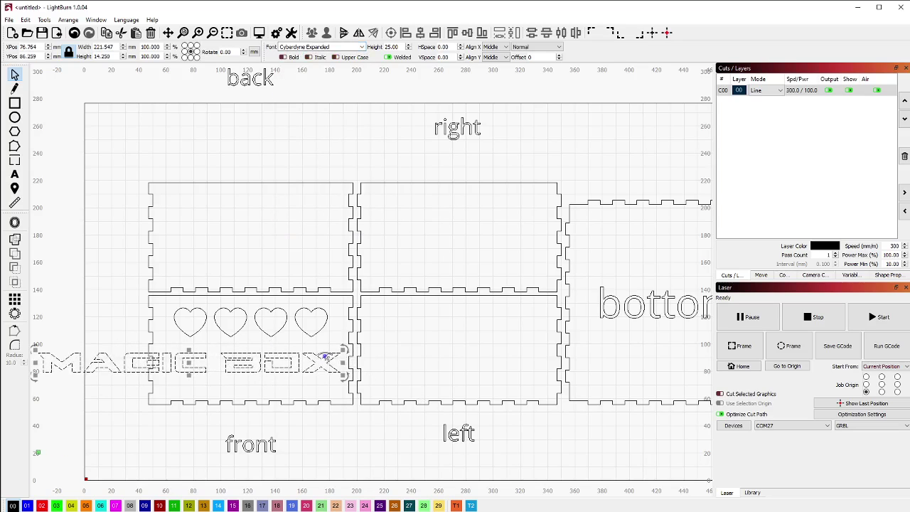
Move the Magic Box text to about X 99, Y 87 mm and align it with the front panel's vertical centre.
drag(189, 363, 222, 364)
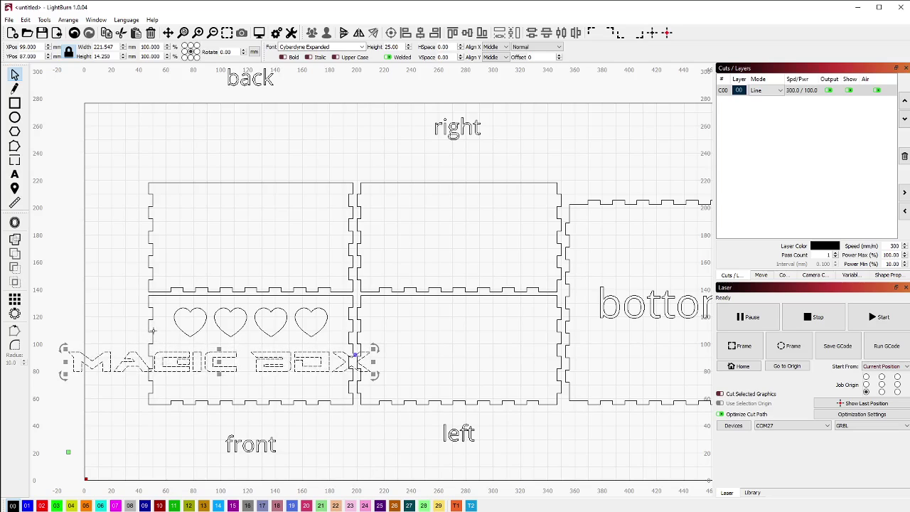
shift+click(151, 331)
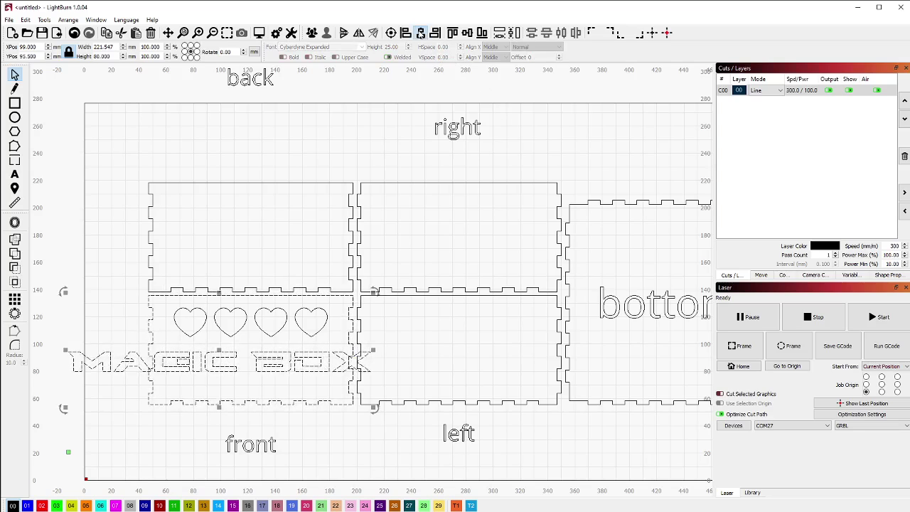
click(421, 33)
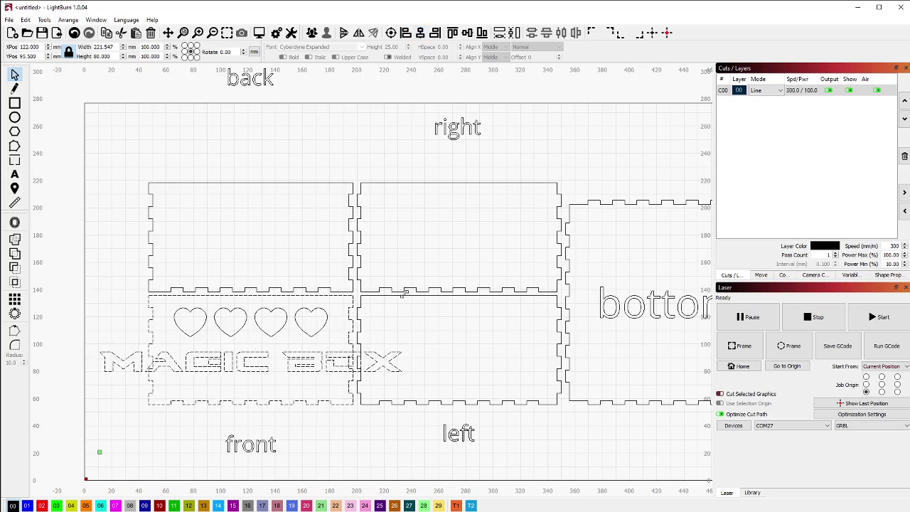
Try to shrink the text and front panel together to about 201 mm wide, and undo the resize.
drag(405, 292, 374, 303)
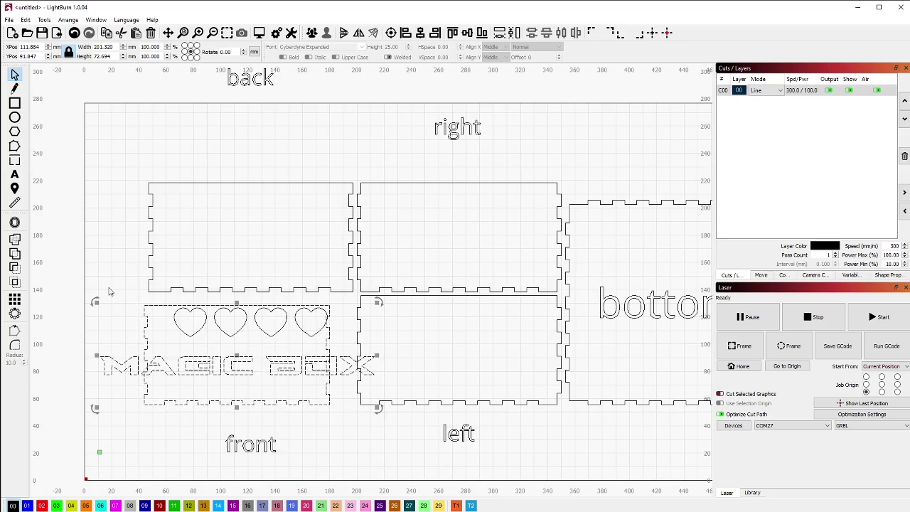
key(ctrl+z)
click(110, 232)
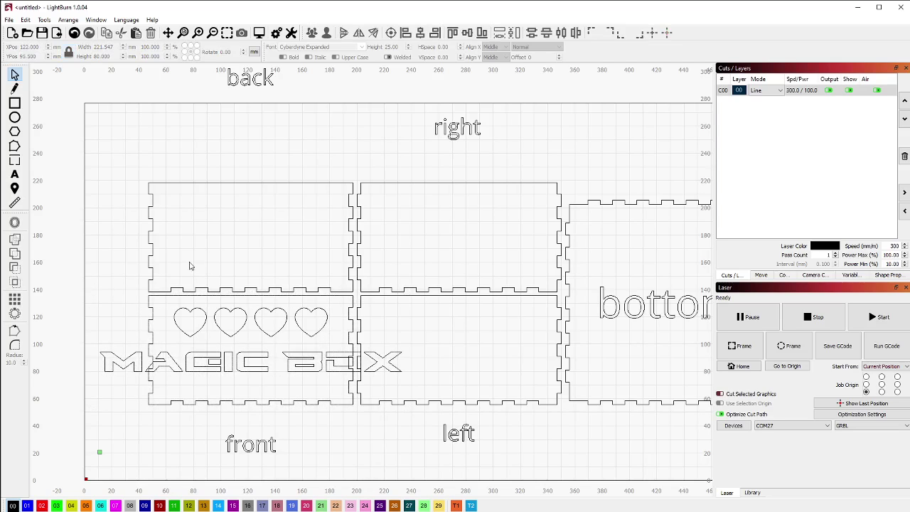
Shrink the Magic Box text alone about its centre to about 113 mm wide, keeping its proportions.
click(399, 366)
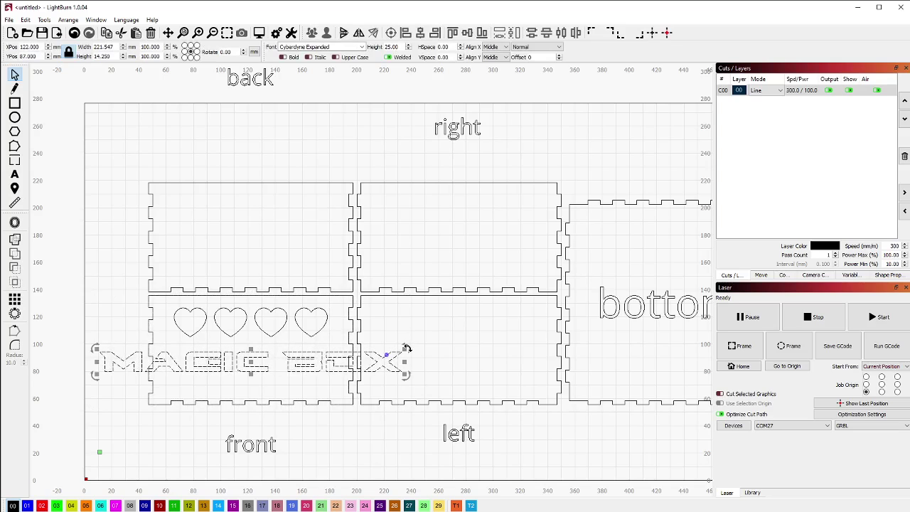
drag(407, 348, 260, 352)
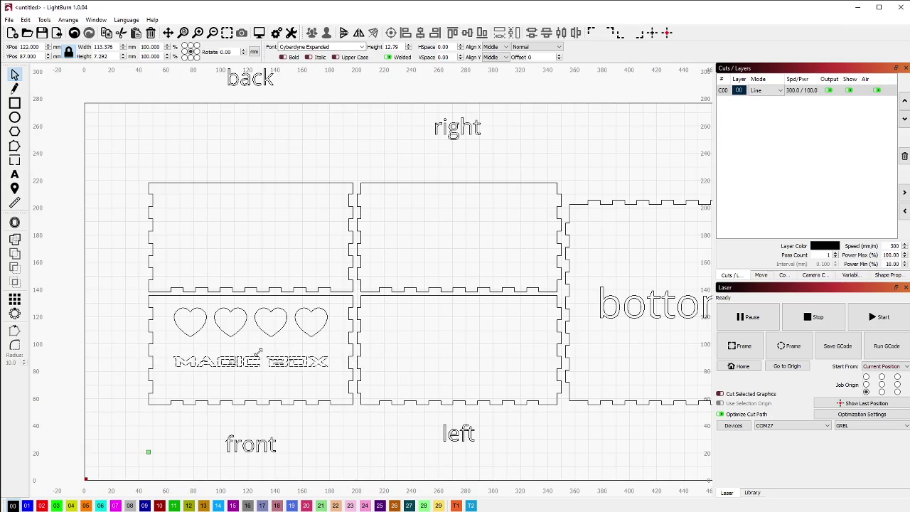
scroll(267, 363, up, 3)
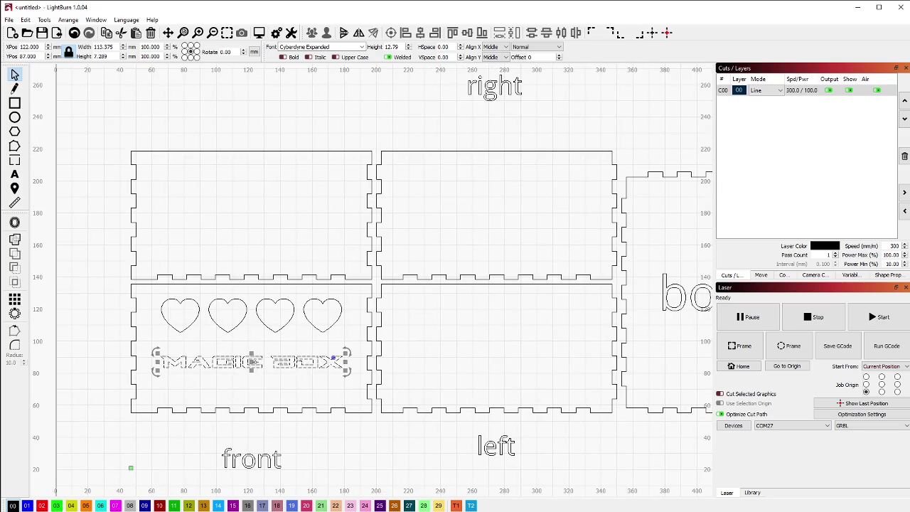
scroll(268, 364, down, 1)
scroll(235, 351, down, 1)
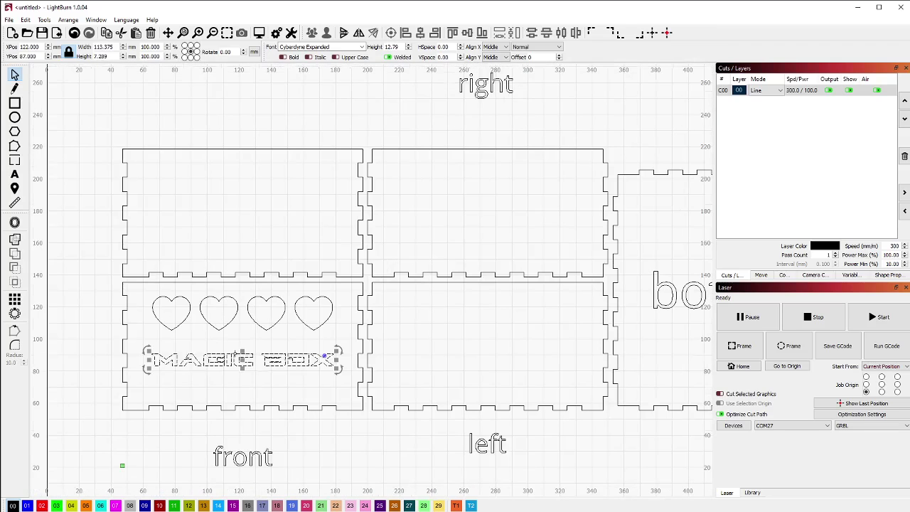
Assign the Magic Box text to blue layer 01 and set that layer's mode to Fill.
click(28, 506)
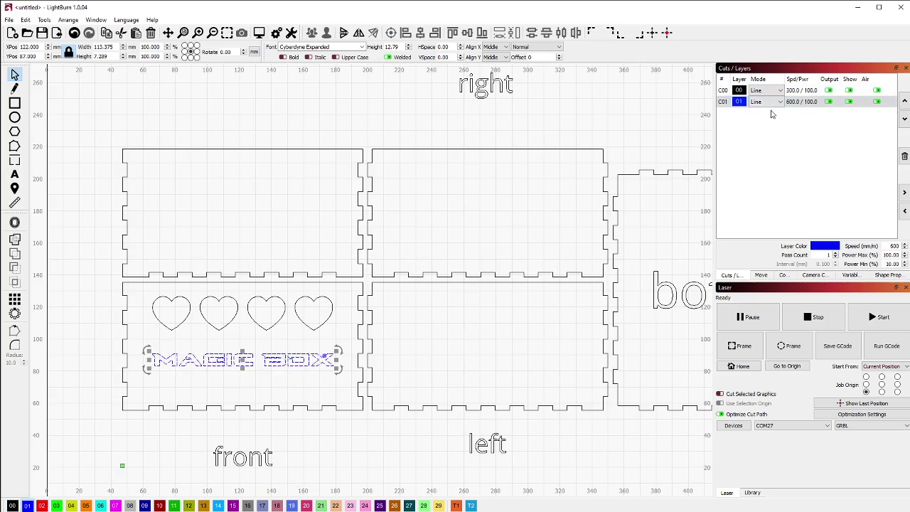
click(780, 104)
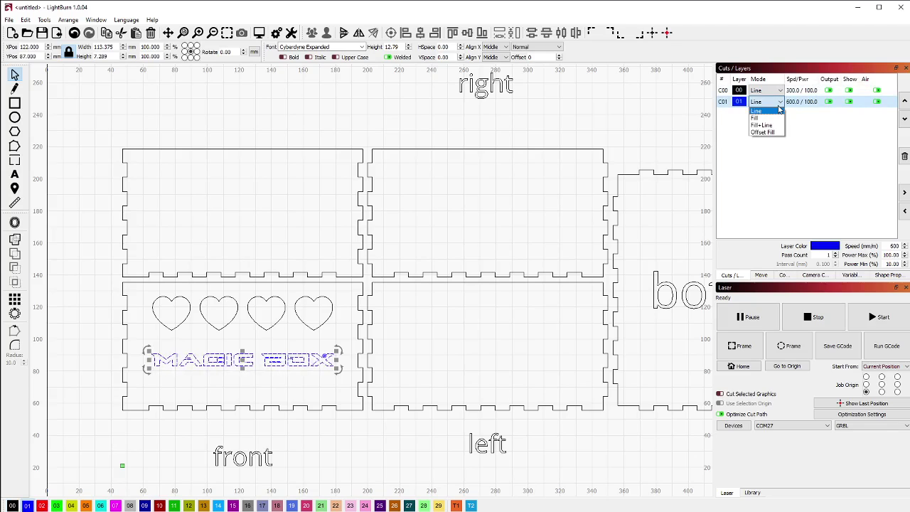
click(762, 118)
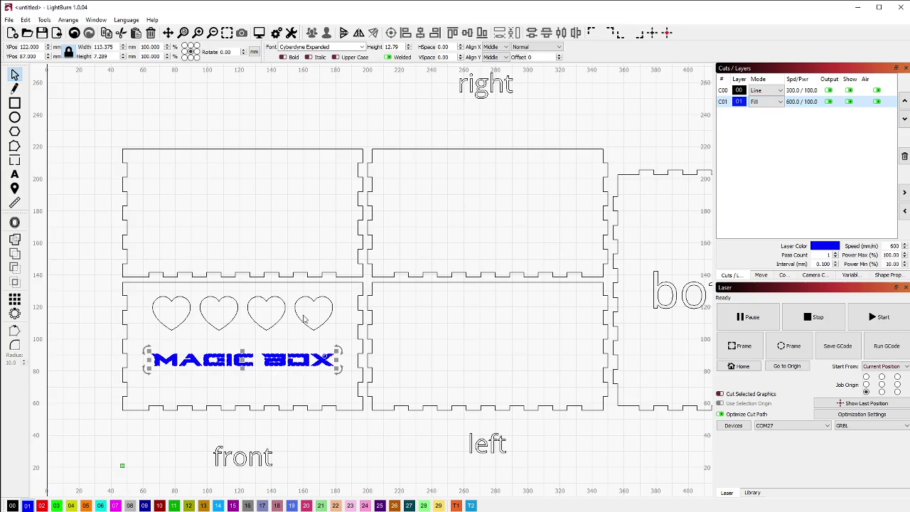
click(234, 391)
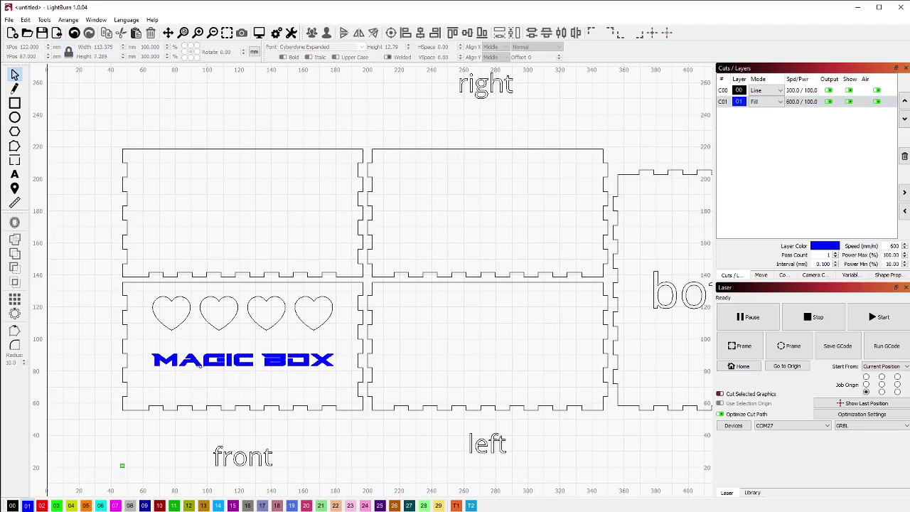
Try the Magic Box text on other layer colours, including red layer 02, and return it to blue layer 01.
click(355, 377)
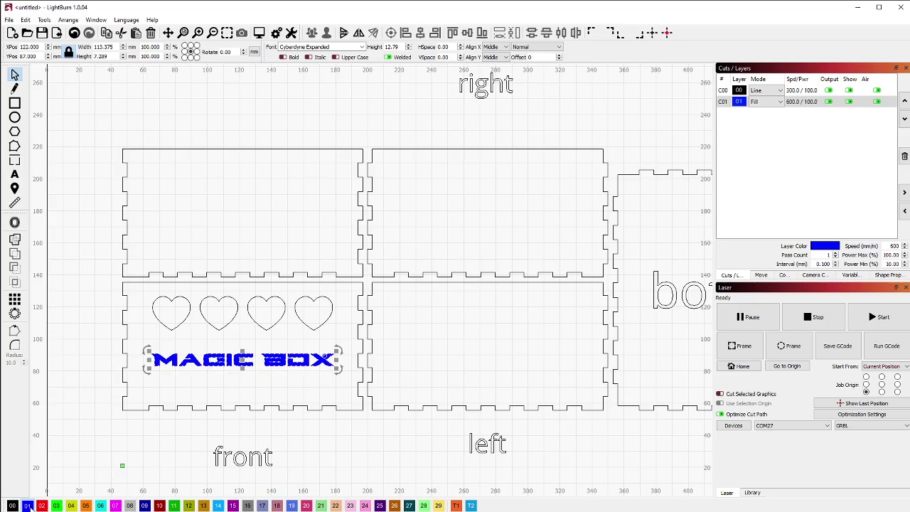
click(107, 344)
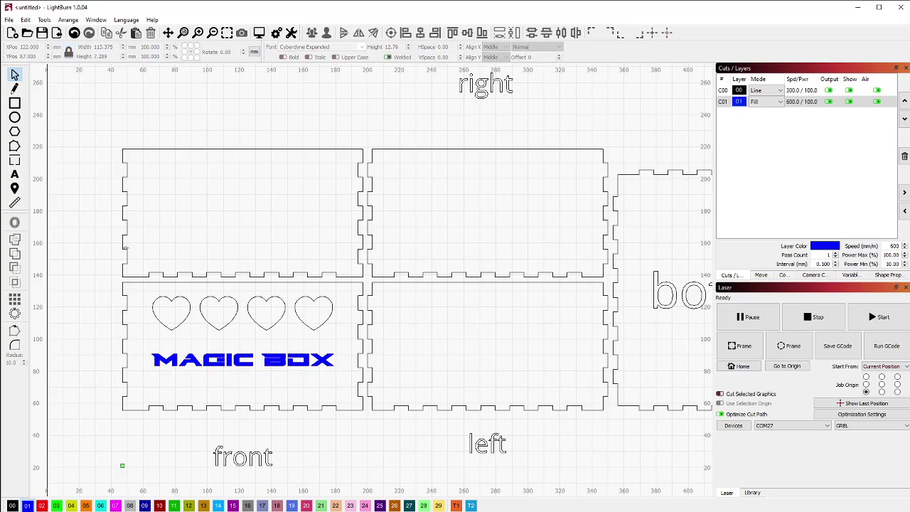
drag(106, 350, 352, 385)
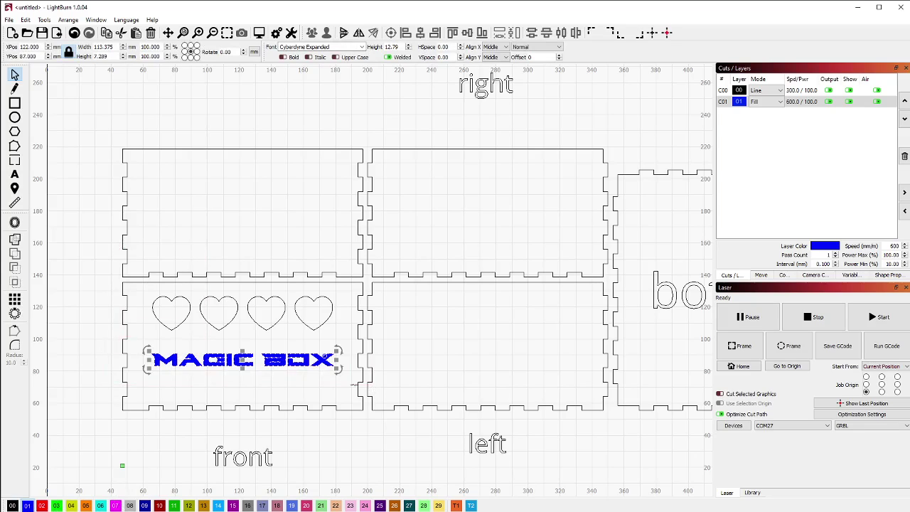
click(42, 505)
click(27, 505)
click(71, 506)
click(57, 505)
click(41, 505)
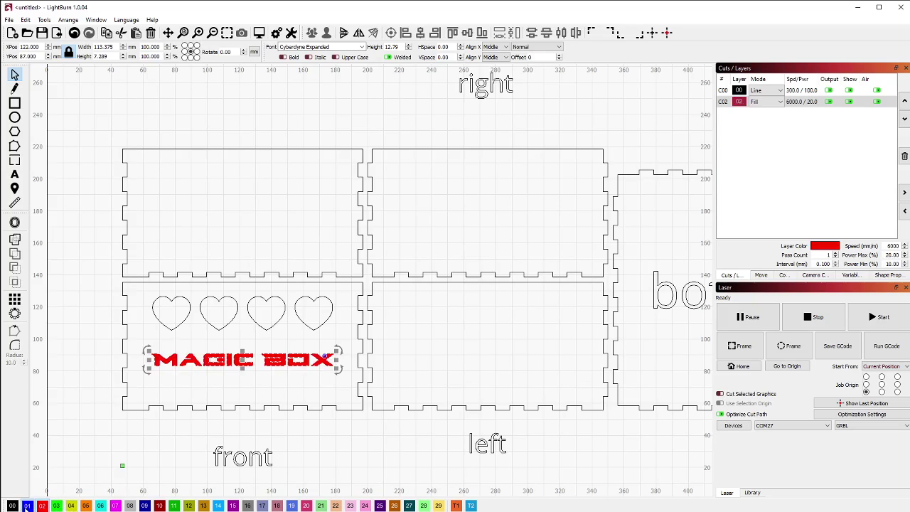
click(27, 505)
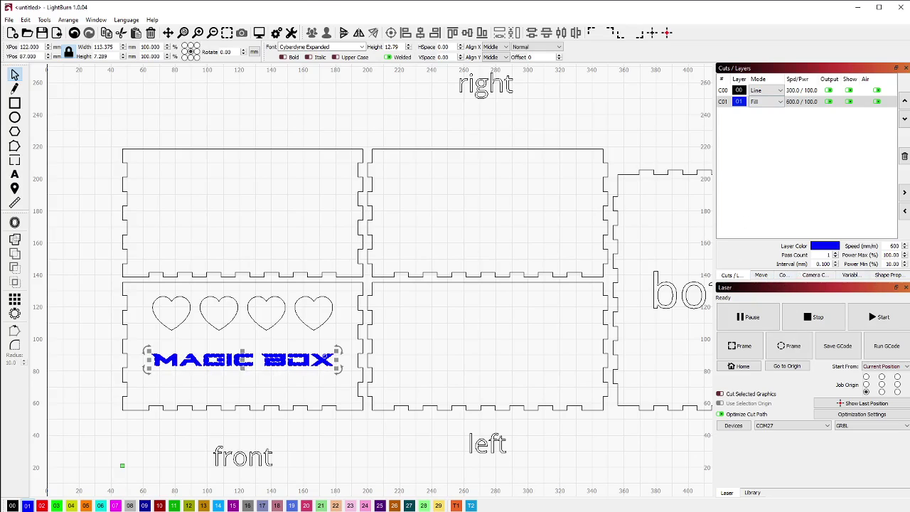
Check the available view styles and layer 01's cut modes, keeping Fill for the Magic Box text.
click(95, 20)
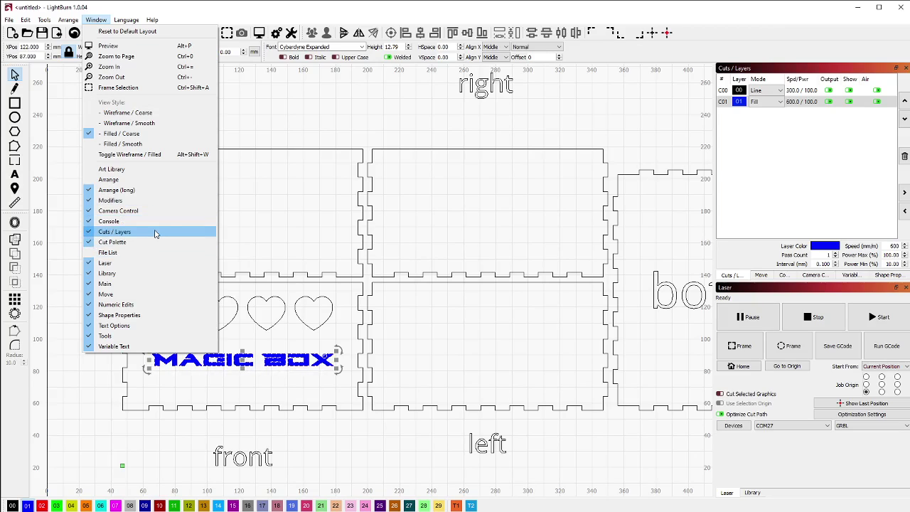
click(289, 251)
drag(77, 327, 387, 395)
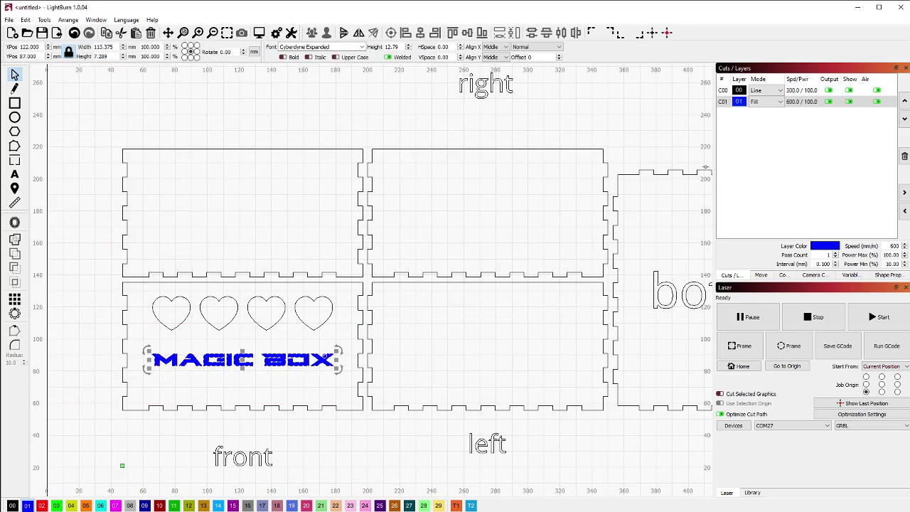
click(766, 103)
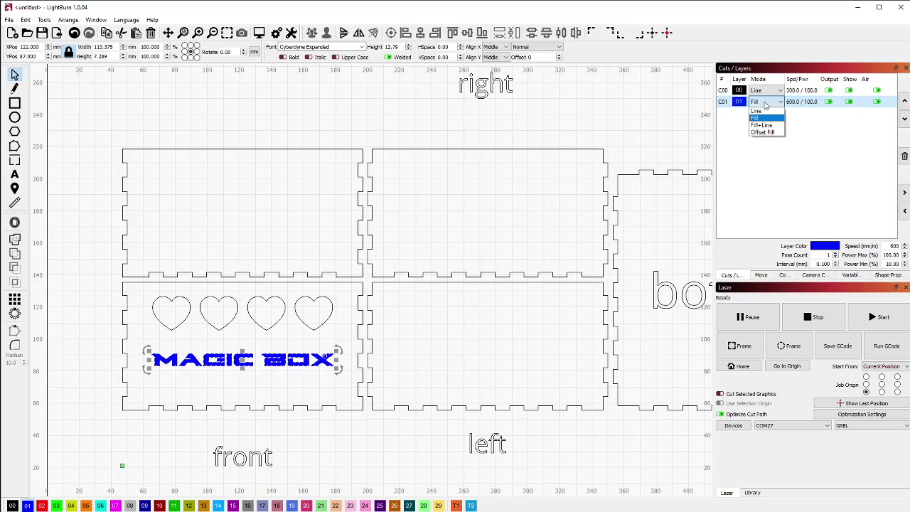
click(757, 118)
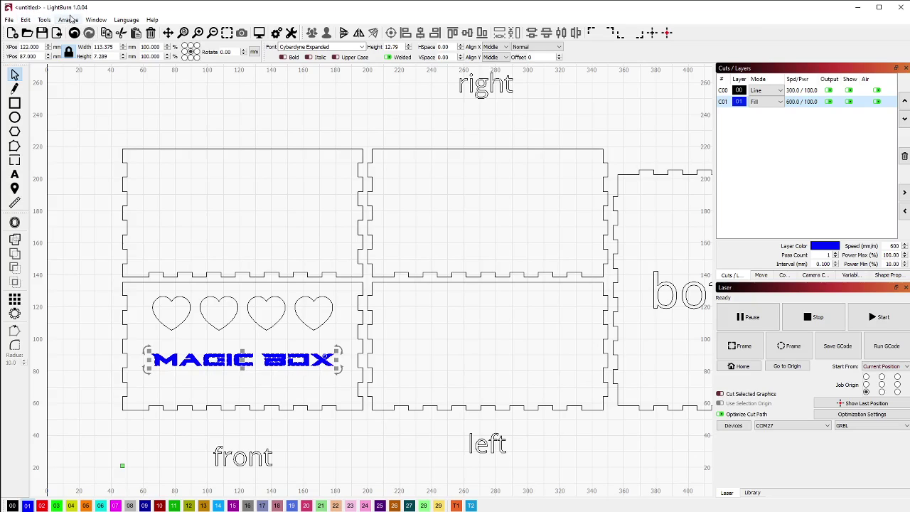
Try the Wireframe / Coarse and Wireframe / Smooth view styles with the Magic Box text deselected.
click(91, 20)
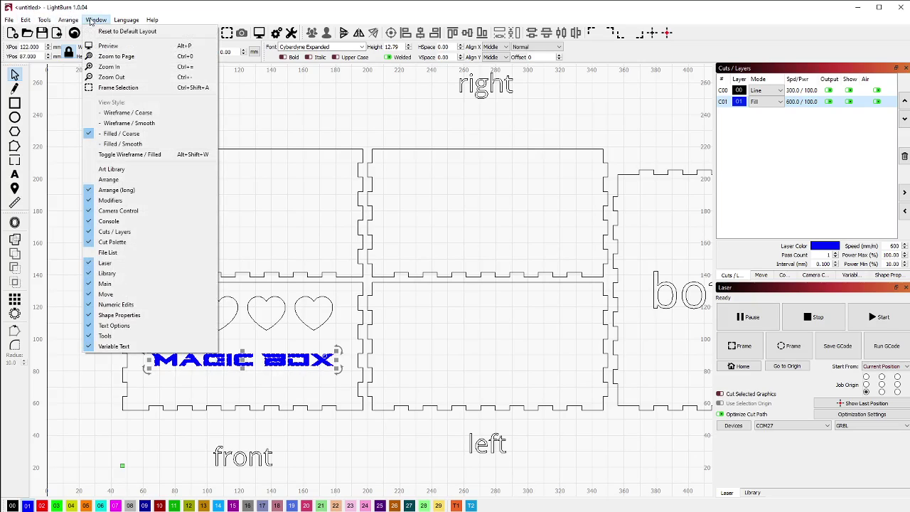
click(128, 113)
click(84, 327)
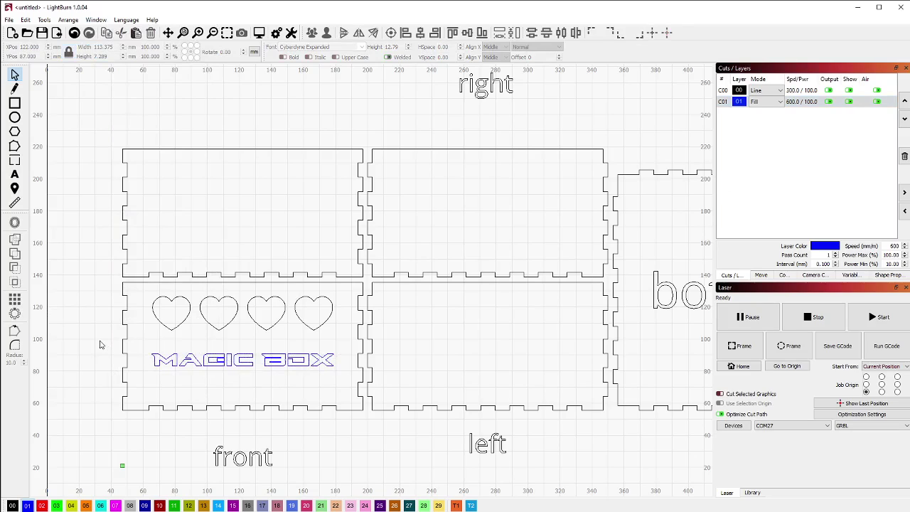
click(93, 20)
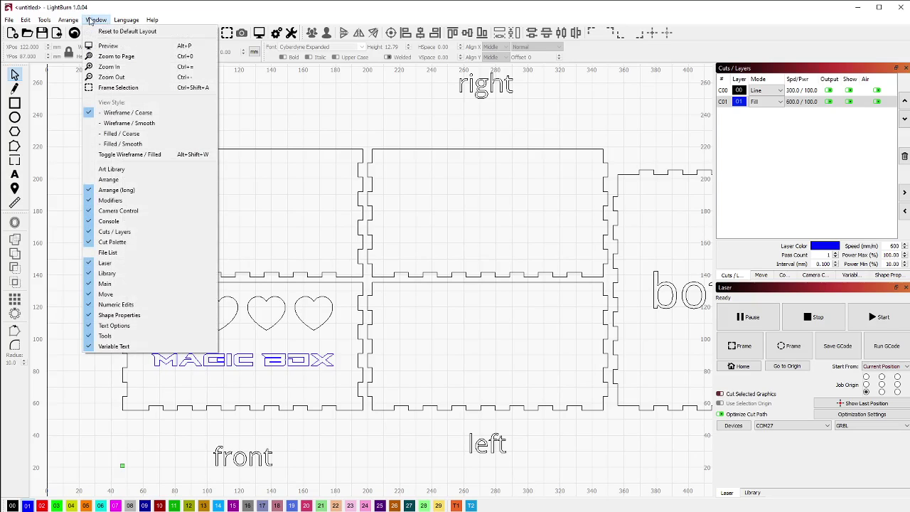
click(106, 124)
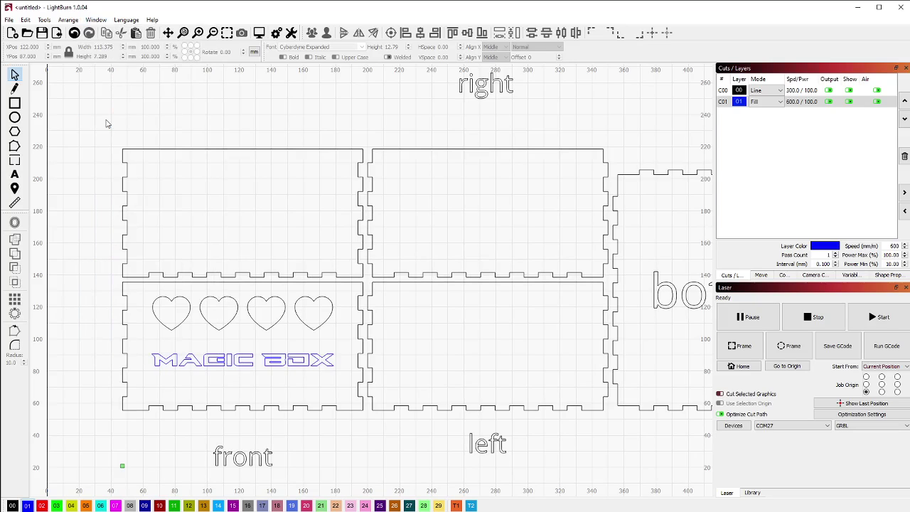
Return the design to a filled view, trying Filled / Coarse before setting the view style to Filled / Smooth.
click(69, 20)
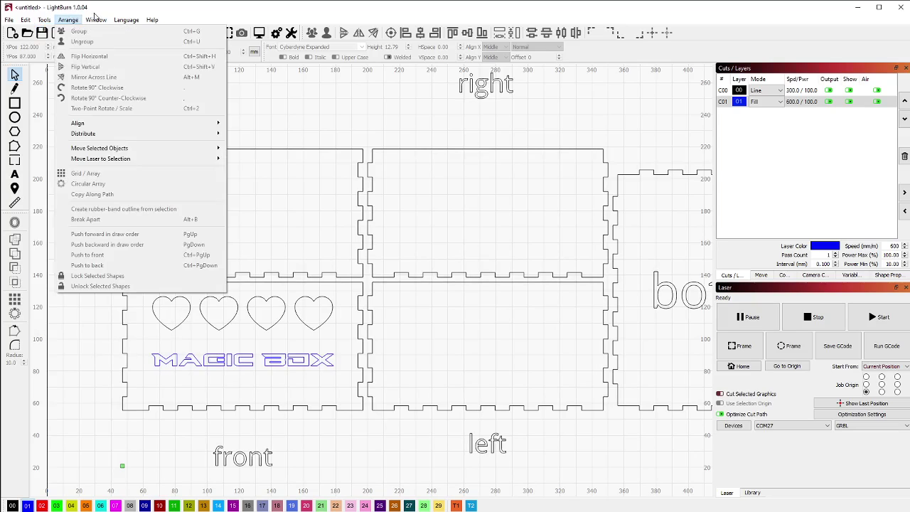
mouse_move(95, 20)
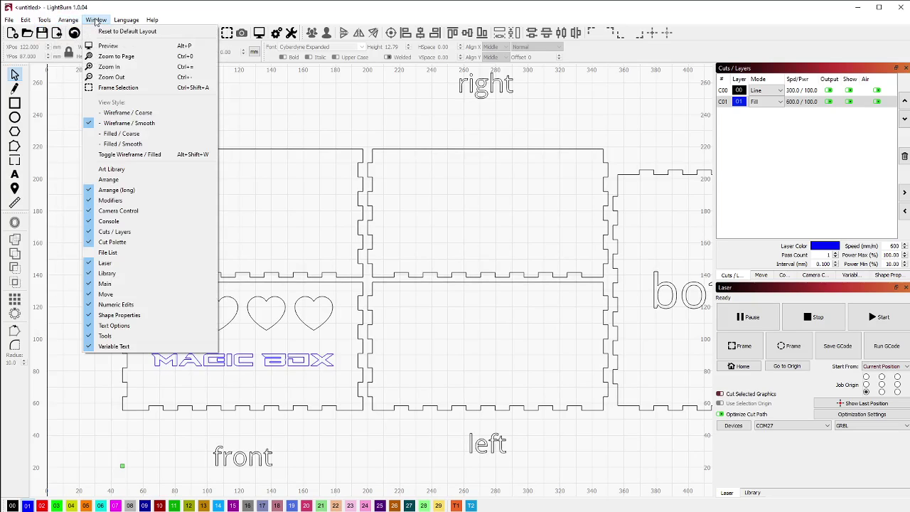
click(128, 136)
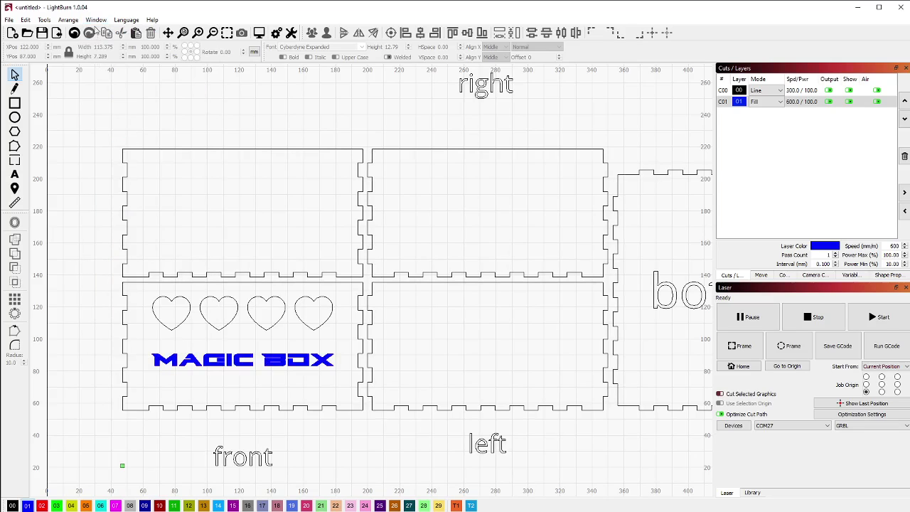
click(96, 20)
click(111, 147)
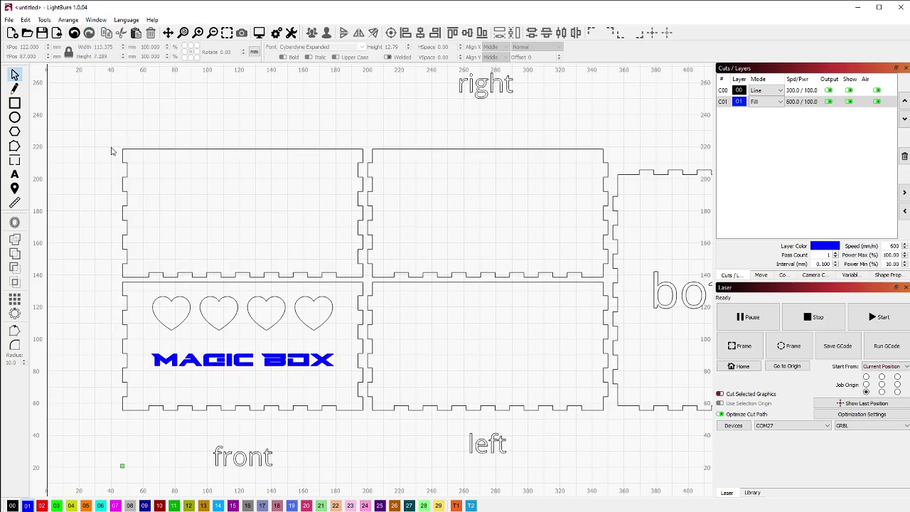
Examine the front panel's decoration up close, checking the row of hearts and the Magic Box text.
scroll(224, 400, down, 1)
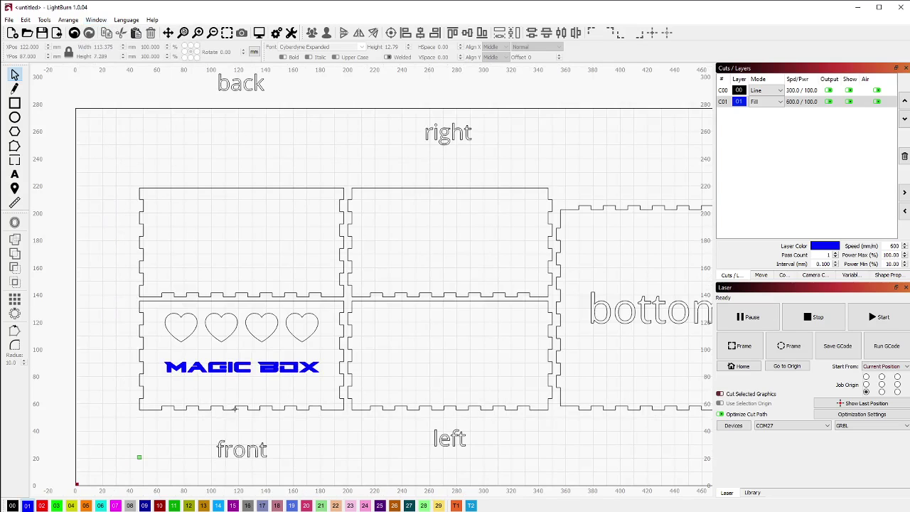
scroll(282, 438, up, 2)
scroll(102, 336, down, 1)
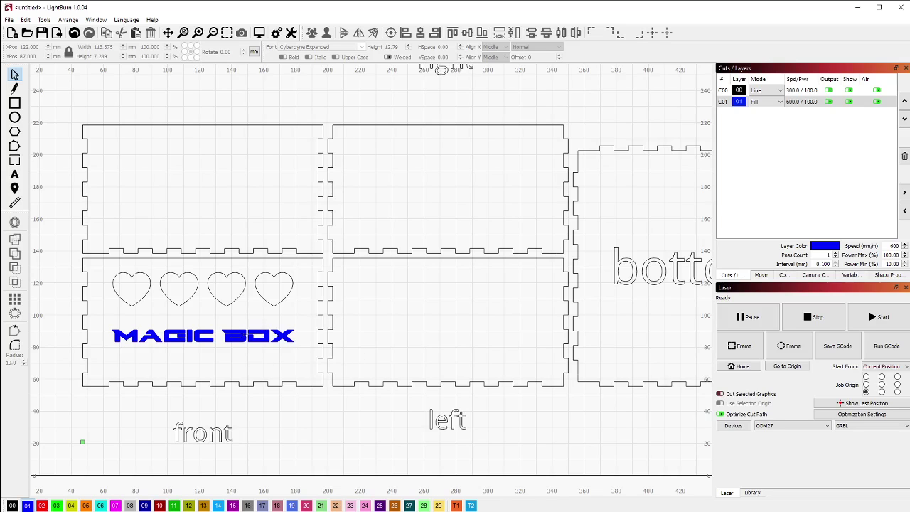
scroll(234, 334, down, 1)
scroll(152, 352, up, 2)
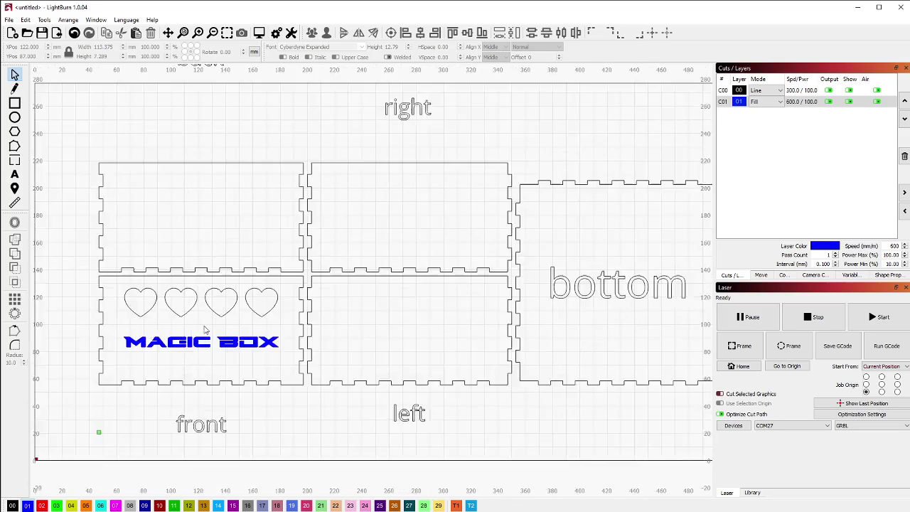
scroll(278, 377, down, 1)
scroll(224, 356, down, 1)
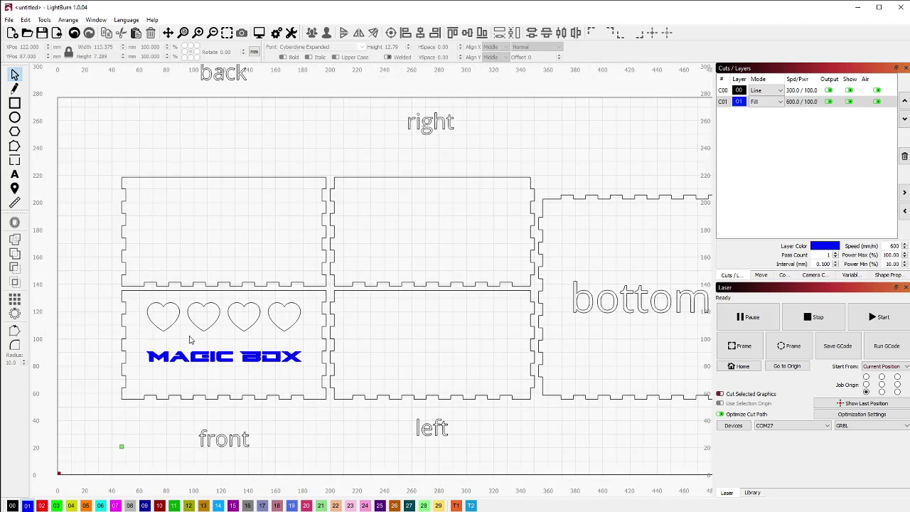
drag(99, 293, 345, 360)
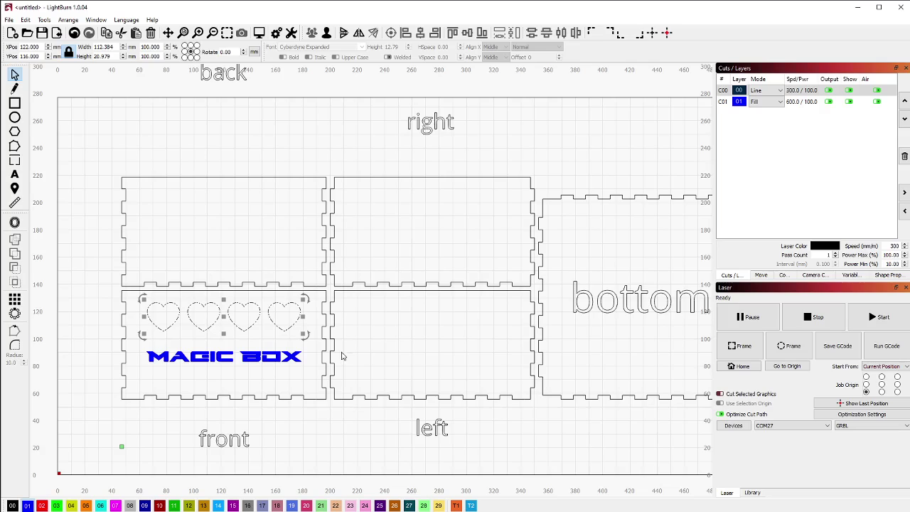
click(85, 351)
drag(85, 352, 393, 400)
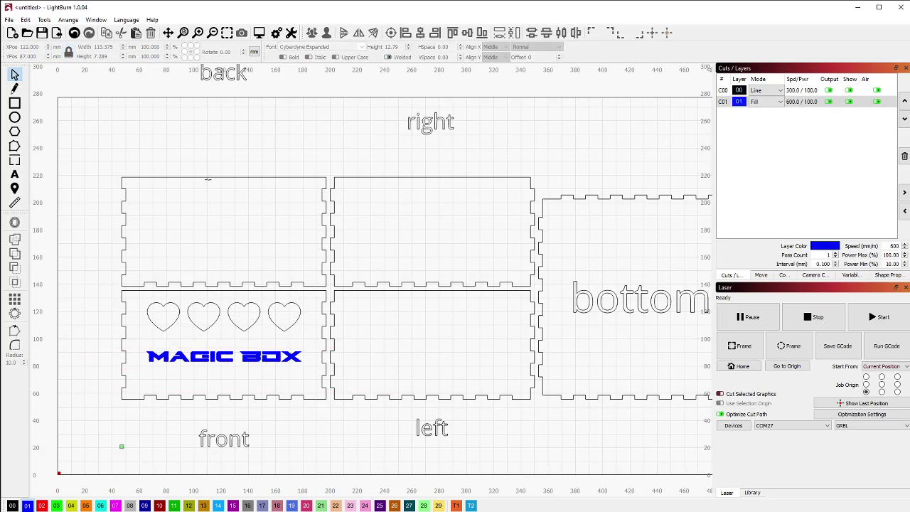
scroll(232, 290, down, 2)
click(207, 133)
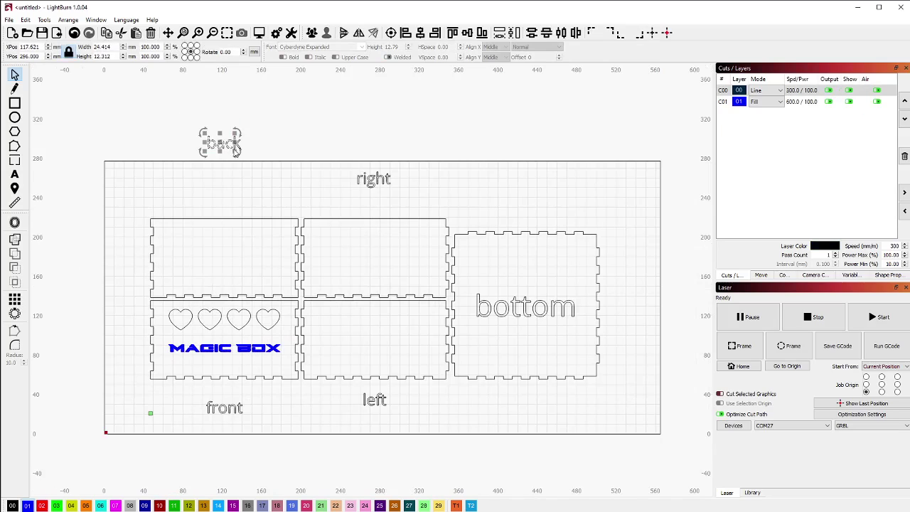
drag(226, 146, 211, 162)
click(194, 137)
scroll(198, 141, up, 2)
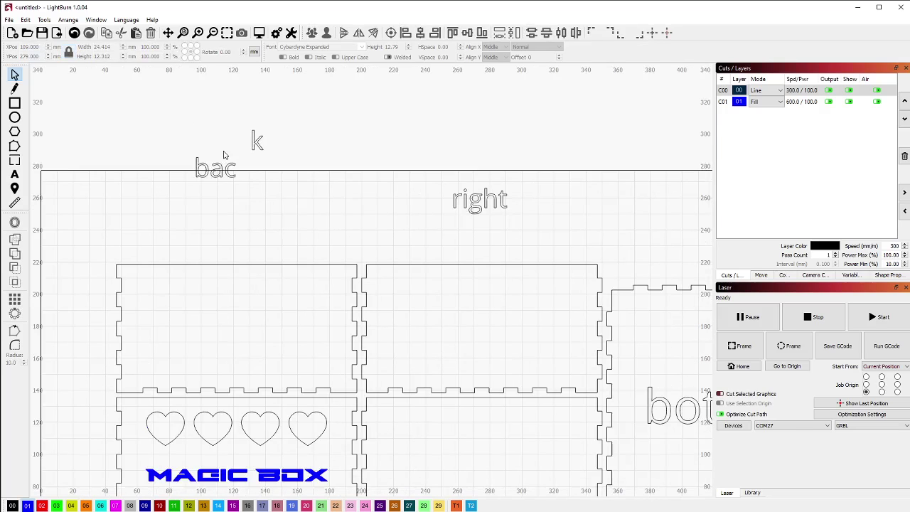
drag(226, 165, 239, 138)
Move all letters of the "back" label together to beside the upper-left panel, centred at about X 11, Y 200 mm.
click(381, 187)
drag(170, 114, 277, 172)
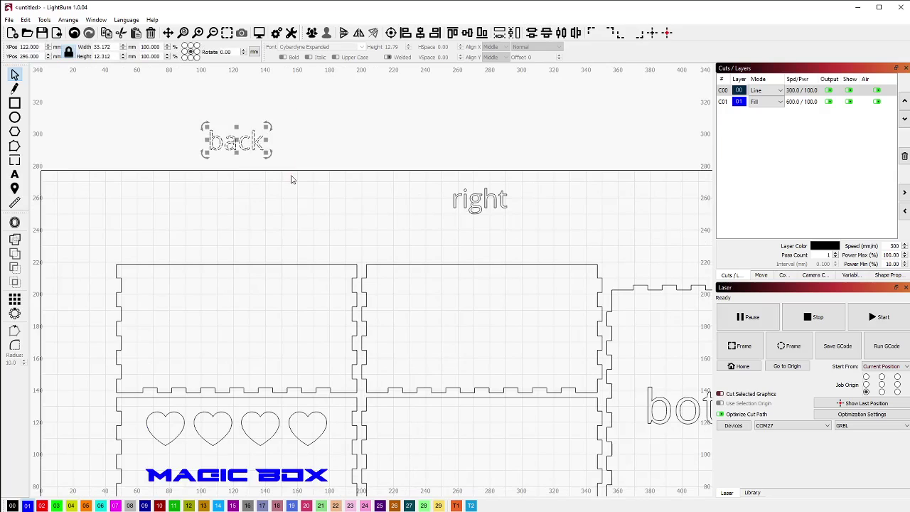
drag(231, 143, 58, 294)
click(242, 220)
scroll(333, 264, down, 1)
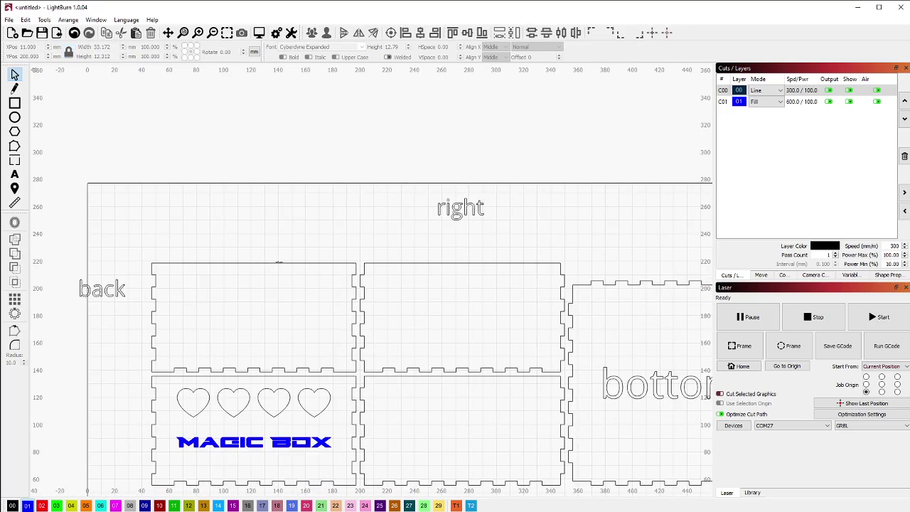
scroll(191, 278, up, 1)
scroll(248, 288, down, 3)
scroll(252, 339, up, 3)
scroll(277, 223, down, 1)
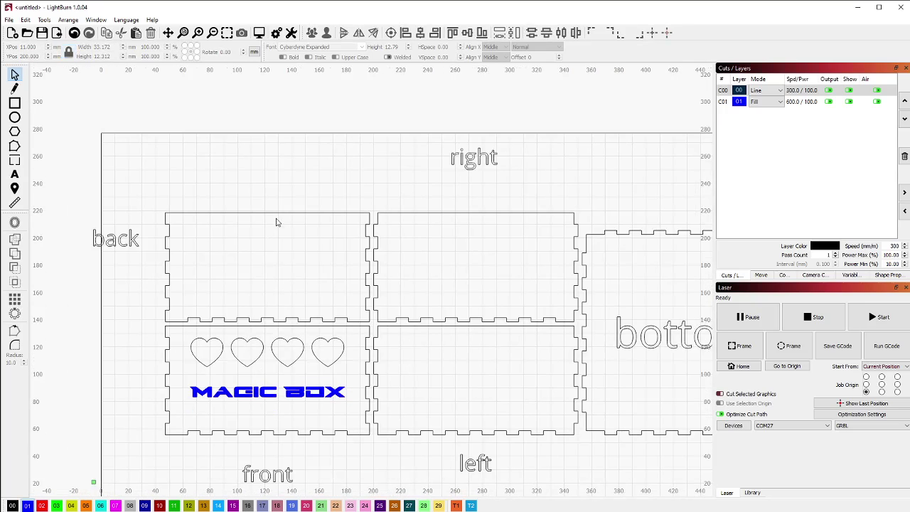
scroll(257, 278, down, 3)
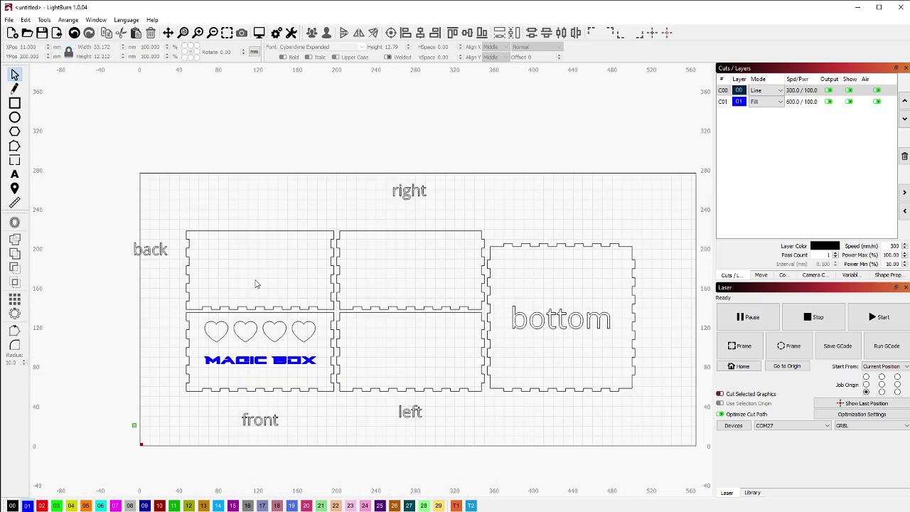
scroll(256, 286, up, 3)
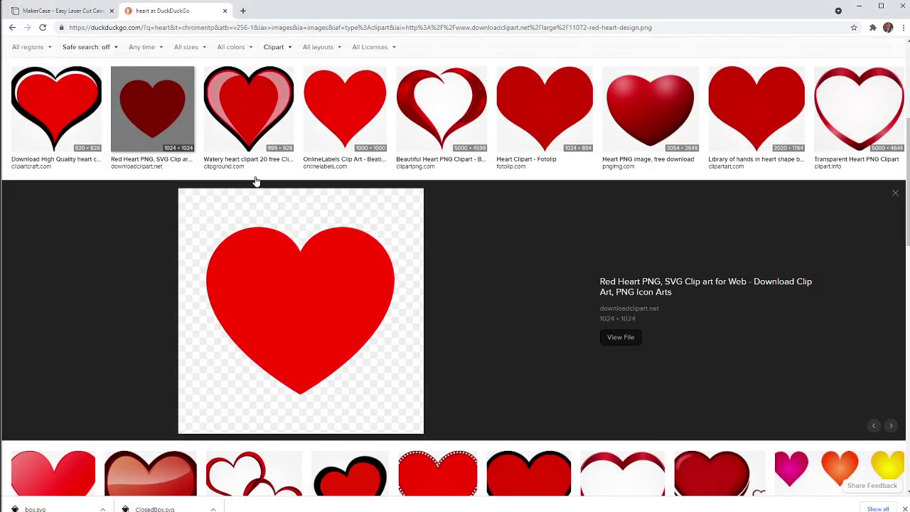
Switch to the web browser and search DuckDuckGo for "snow meiser", showing the image results.
click(254, 29)
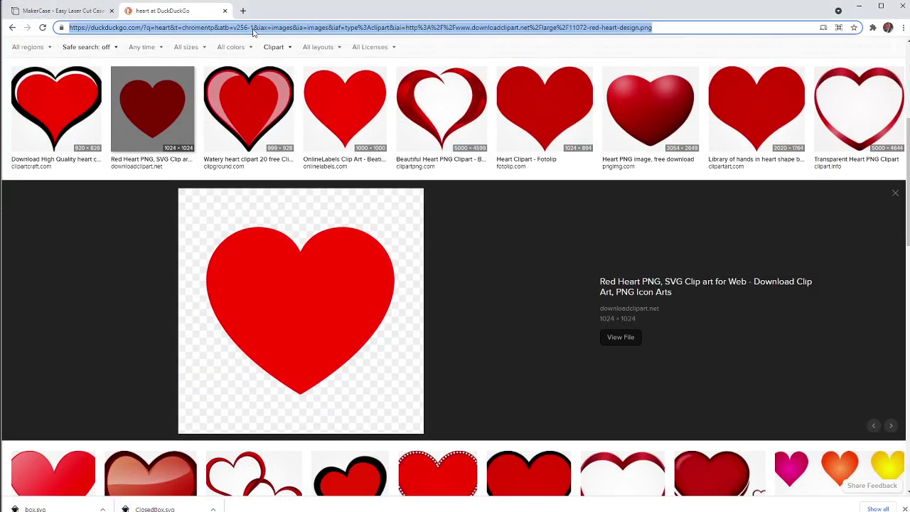
text(sno)
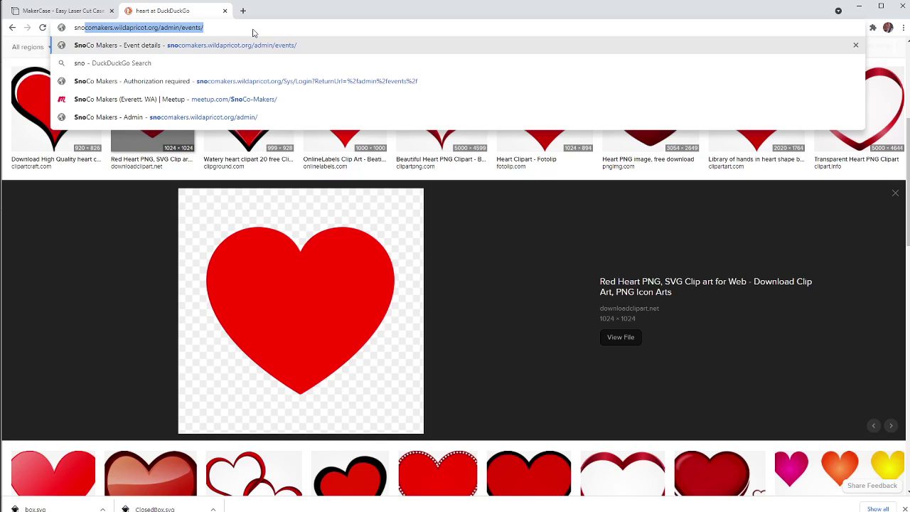
text(w)
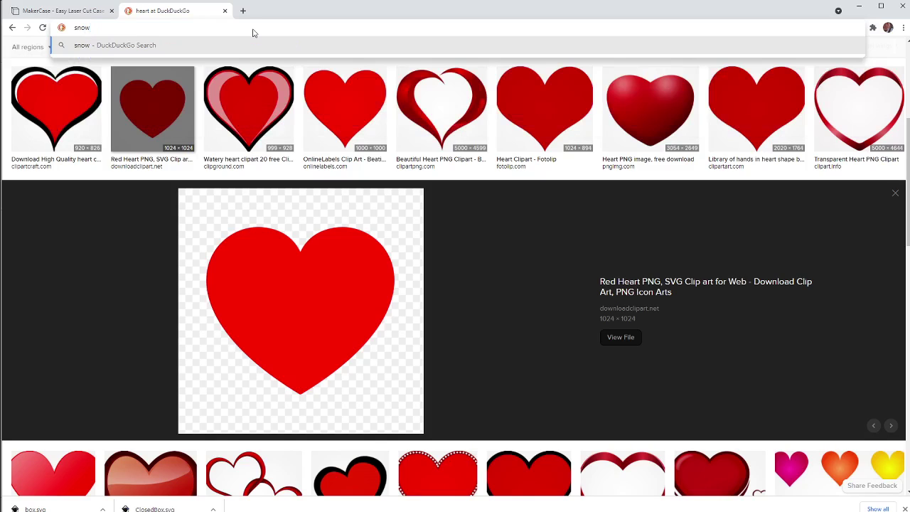
text( meiser)
key(Return)
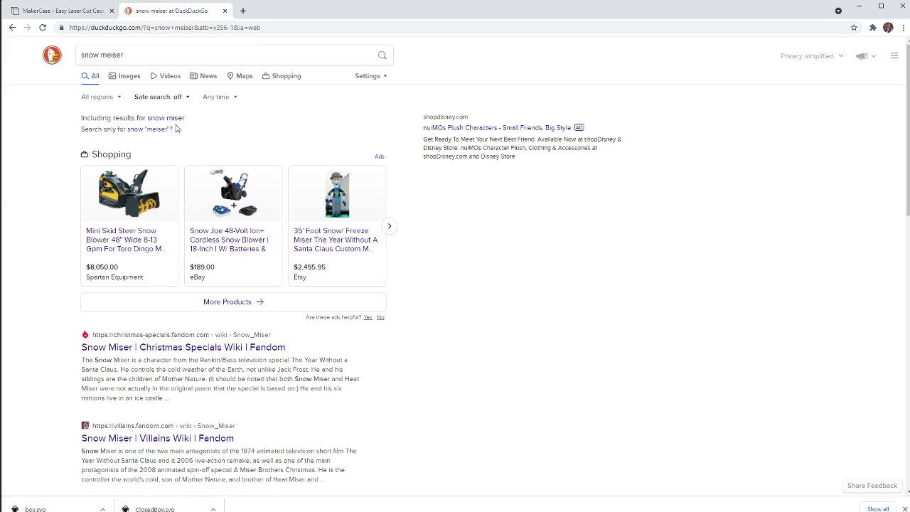
click(124, 76)
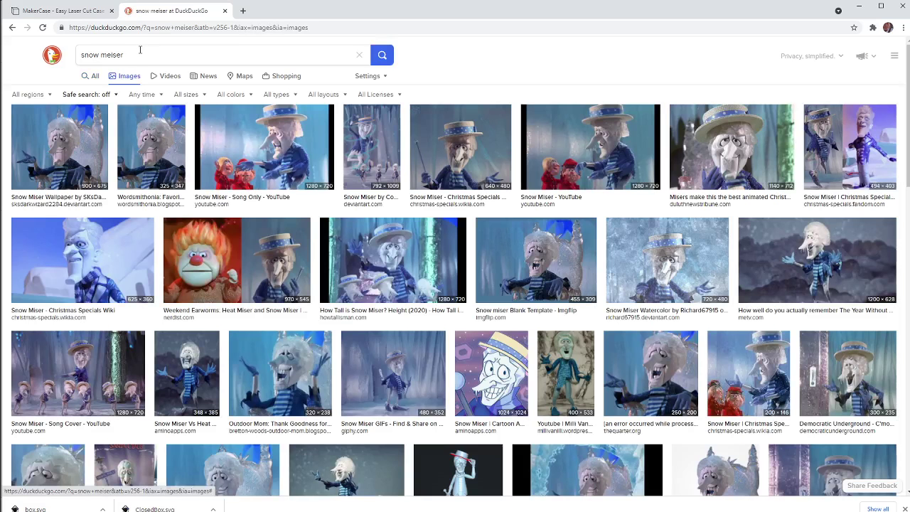
Refine the image search to "snow meiser cartoon".
click(142, 52)
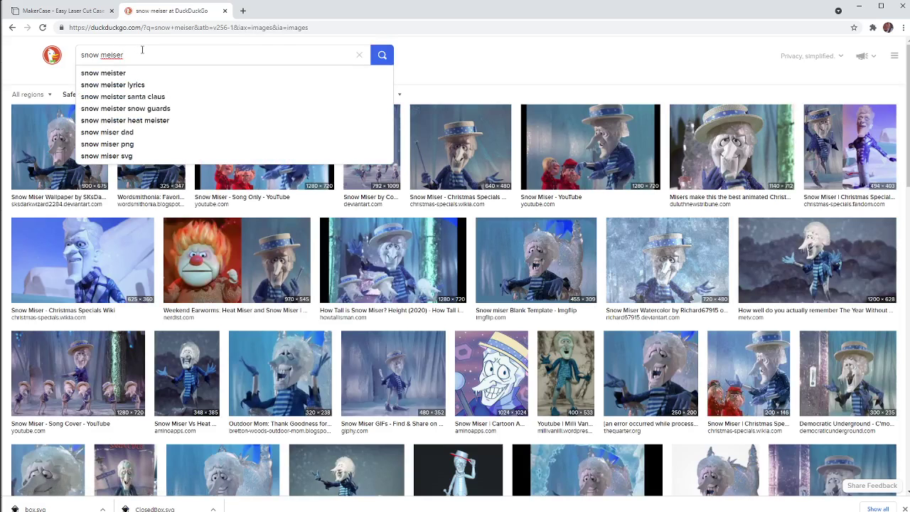
text(cartoon)
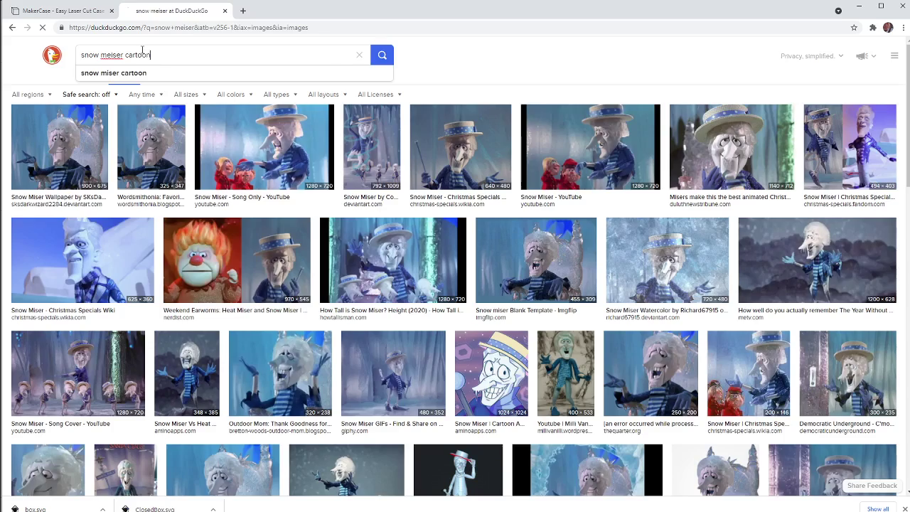
key(Return)
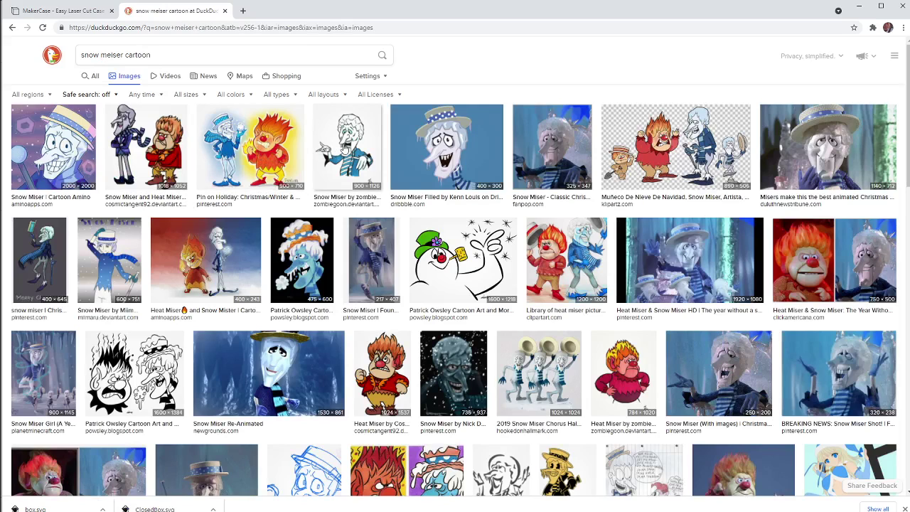
Replace the image search with "pikachu" and browse the results for suitable artwork.
drag(171, 54, 27, 86)
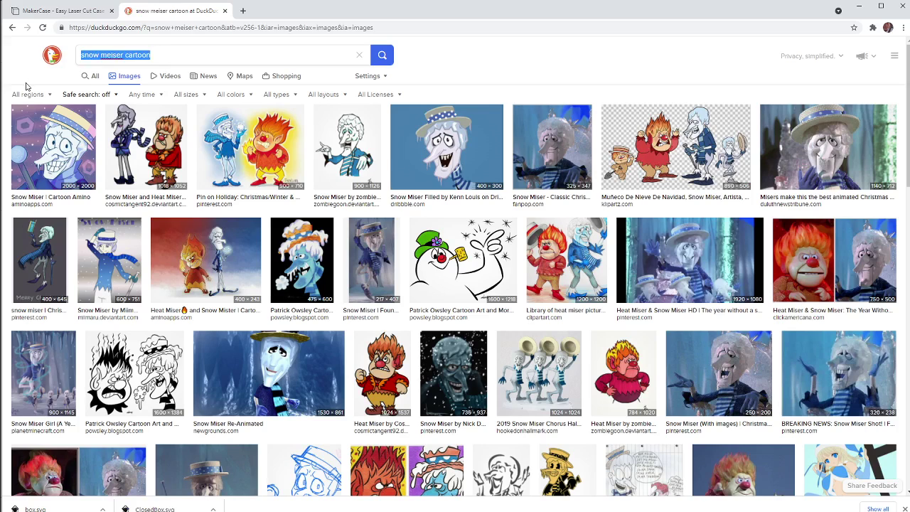
text(pikachu)
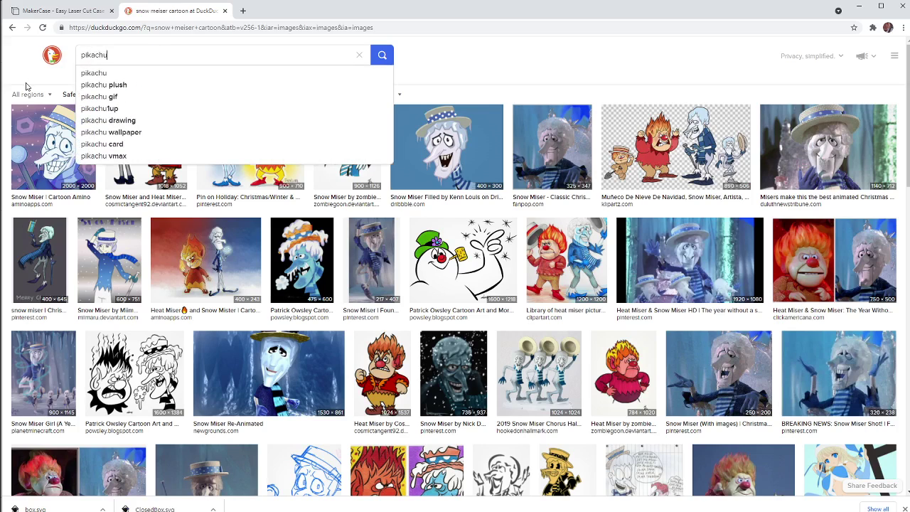
key(Return)
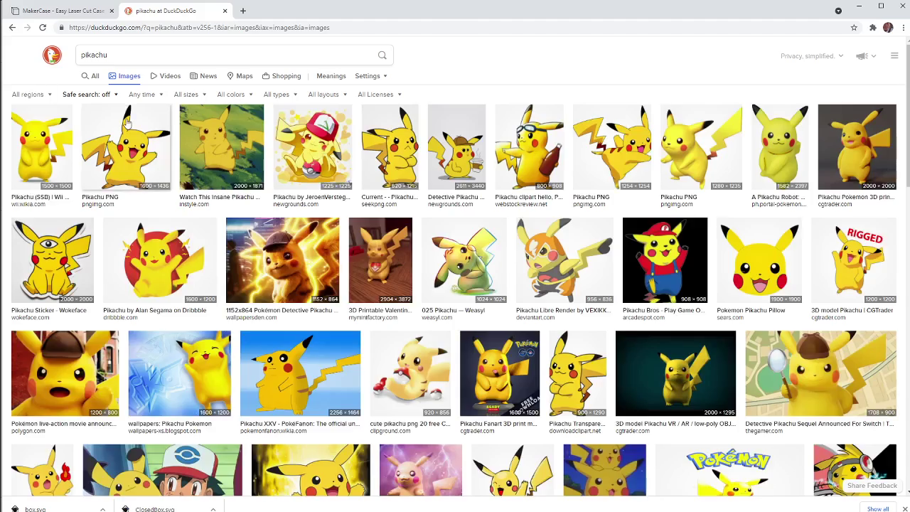
scroll(340, 179, down, 2)
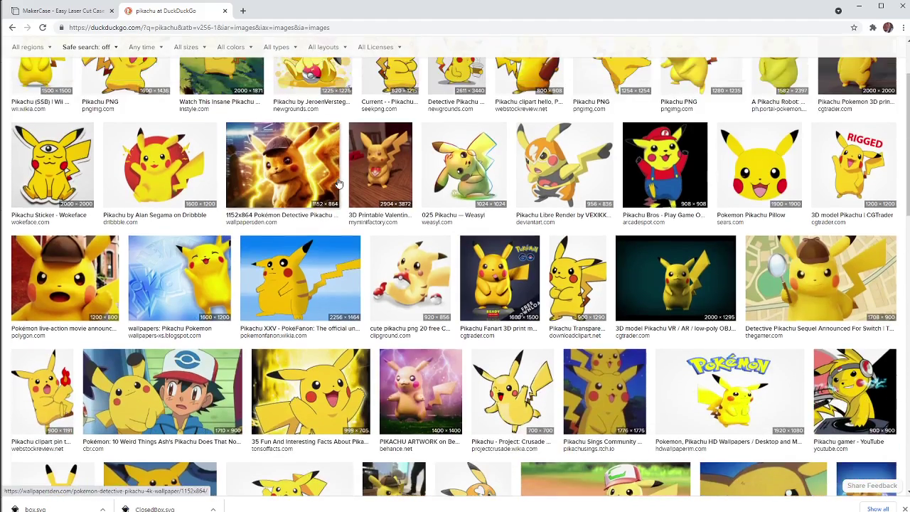
scroll(48, 342, down, 2)
scroll(49, 342, down, 4)
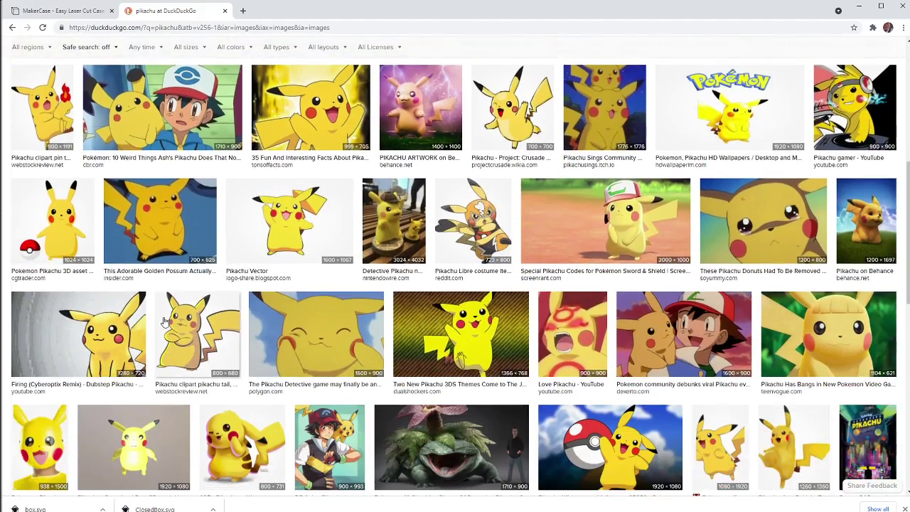
scroll(164, 323, up, 7)
scroll(163, 322, up, 1)
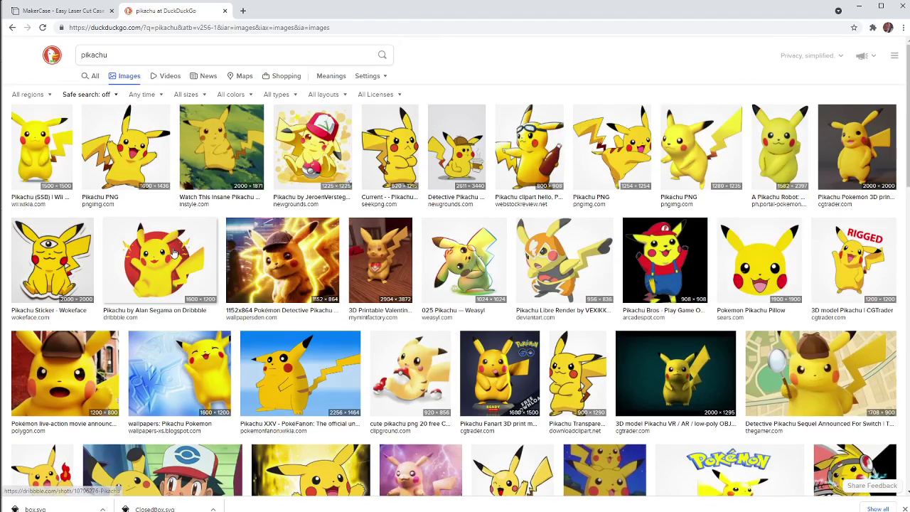
Open the waving "Pikachu PNG" result from pngimg.com and copy the image.
click(126, 157)
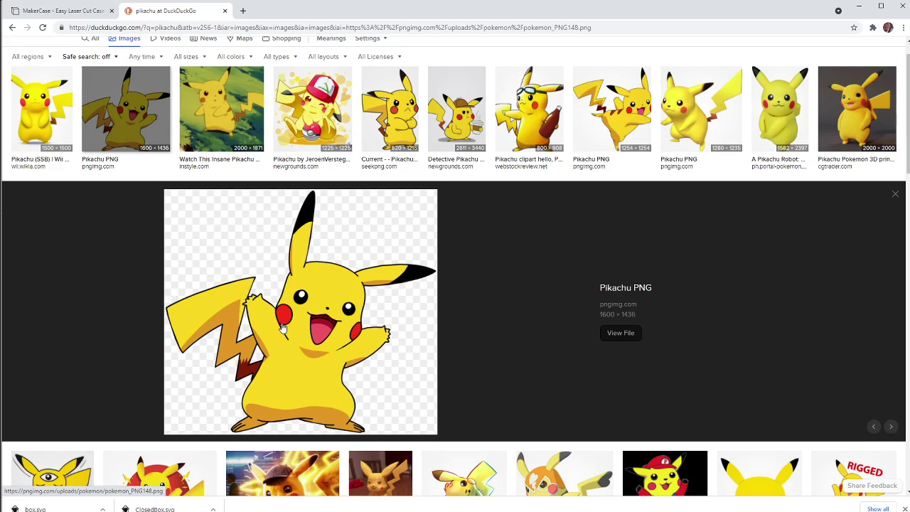
right_click(309, 288)
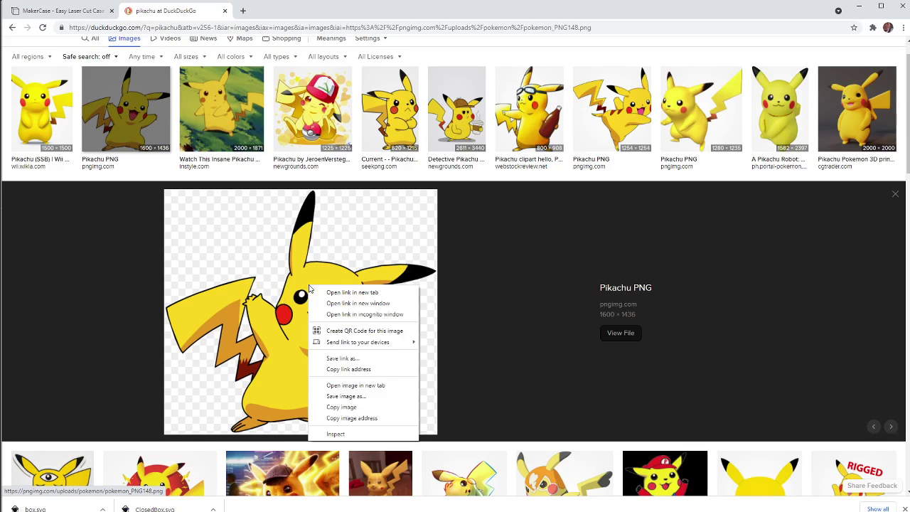
click(341, 407)
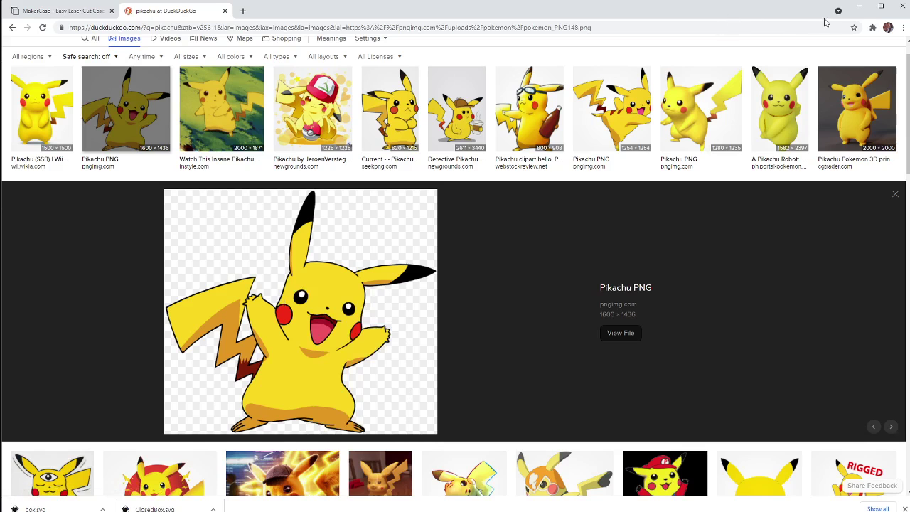
Switch to LightBurn and paste the copied Pikachu image above the box panels.
click(858, 10)
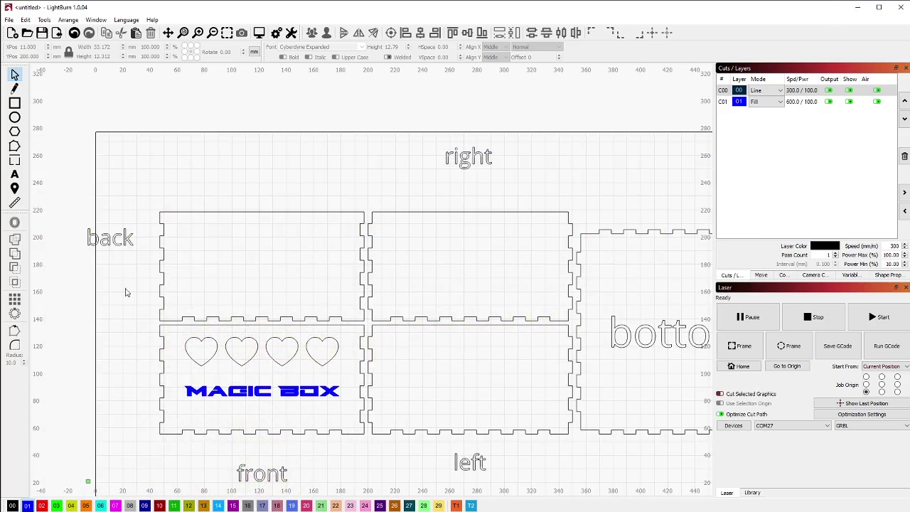
scroll(126, 290, down, 2)
scroll(227, 495, down, 2)
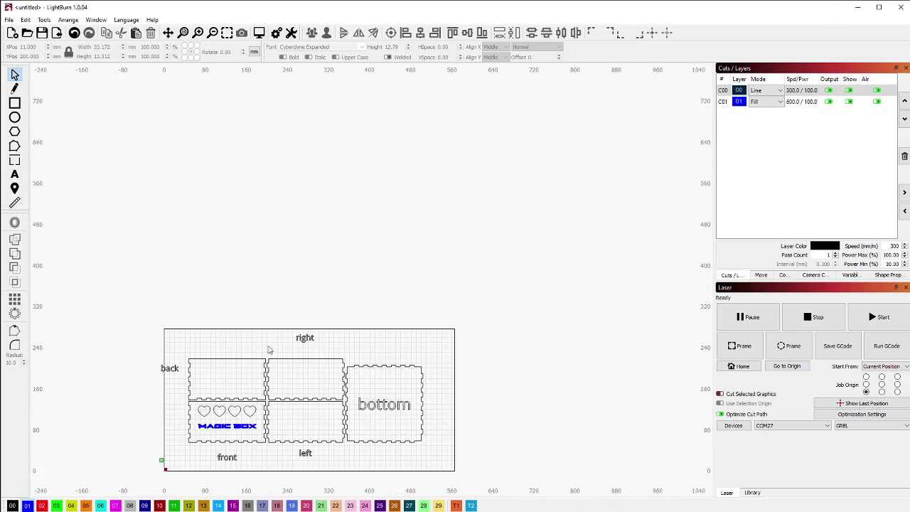
right_click(263, 258)
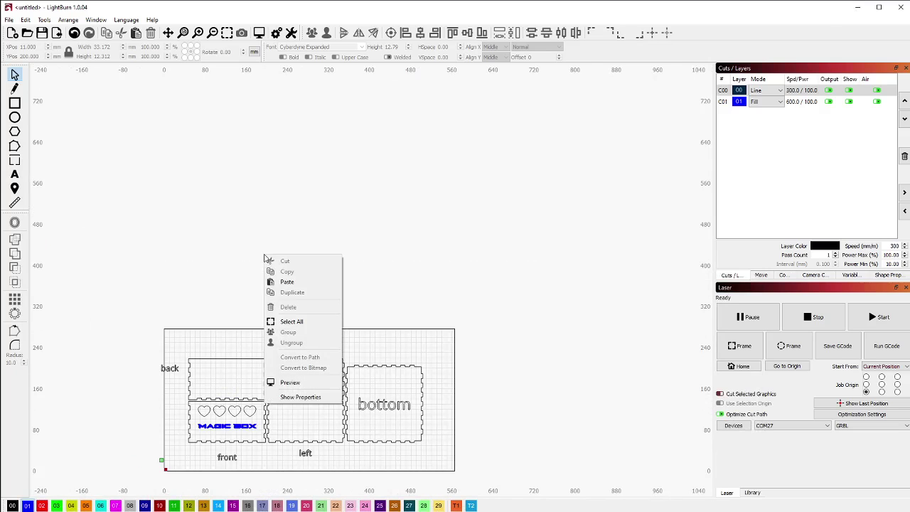
click(283, 279)
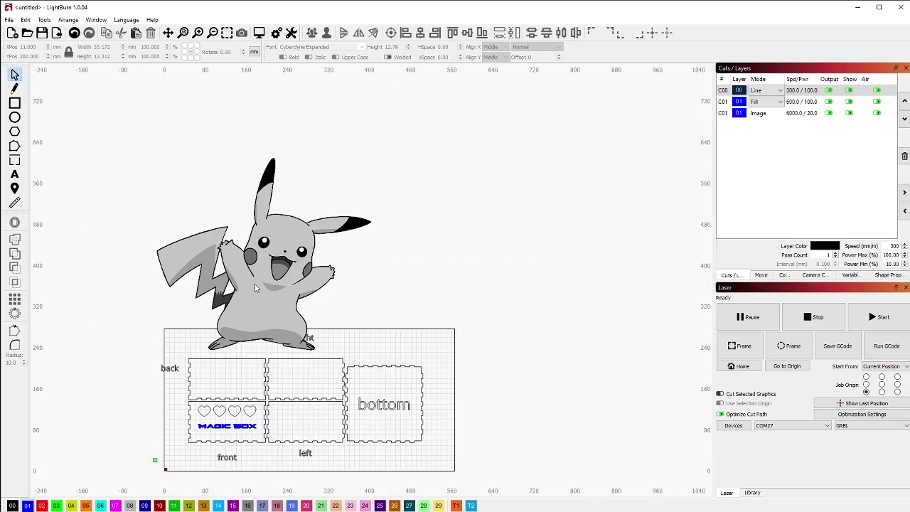
Trace the Pikachu image with cutoff 0 and threshold 128, inspecting the preview outline around the hand and face before accepting.
scroll(283, 281, up, 3)
scroll(384, 286, down, 1)
scroll(357, 275, up, 1)
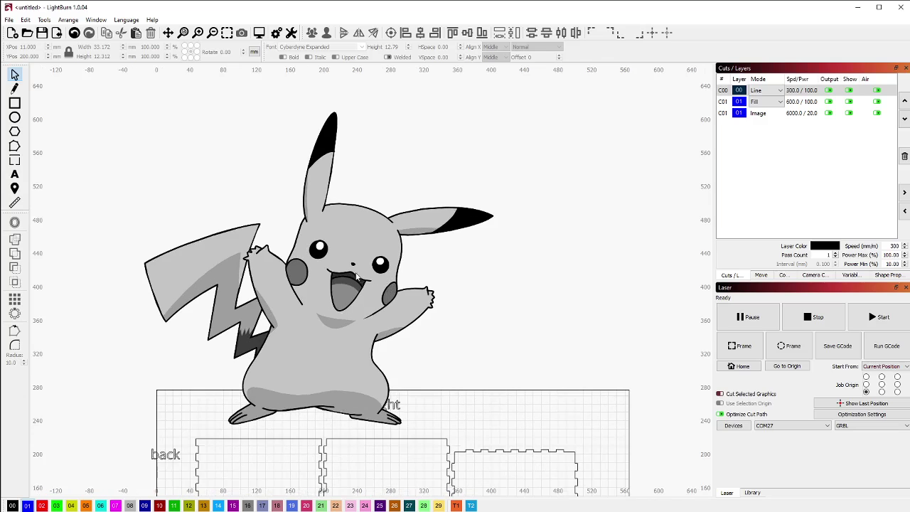
click(306, 267)
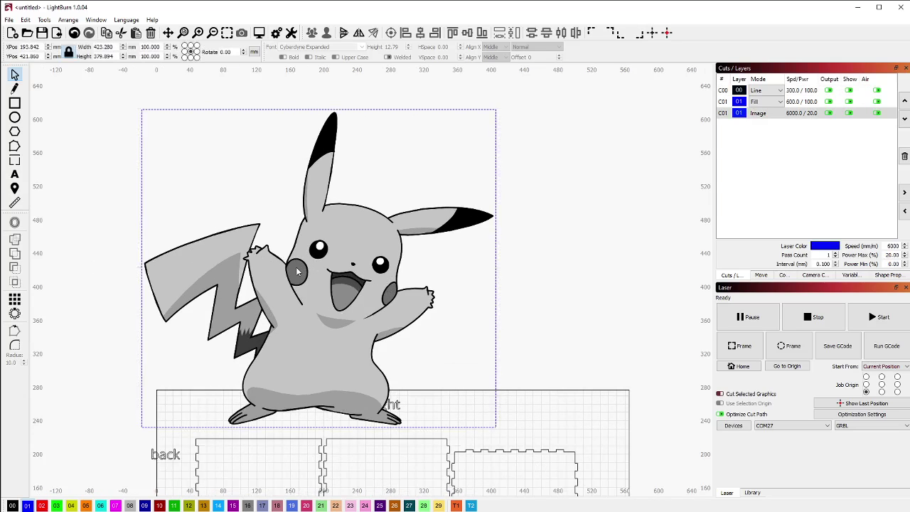
right_click(303, 266)
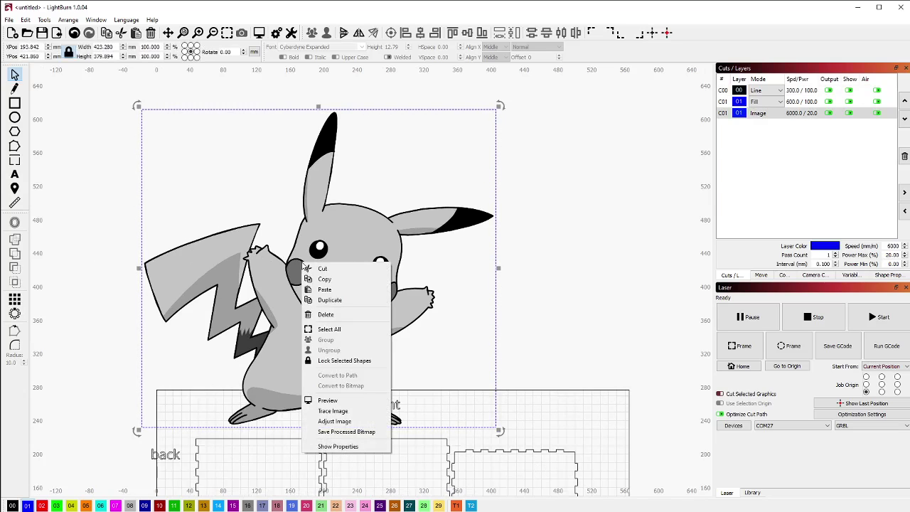
click(323, 411)
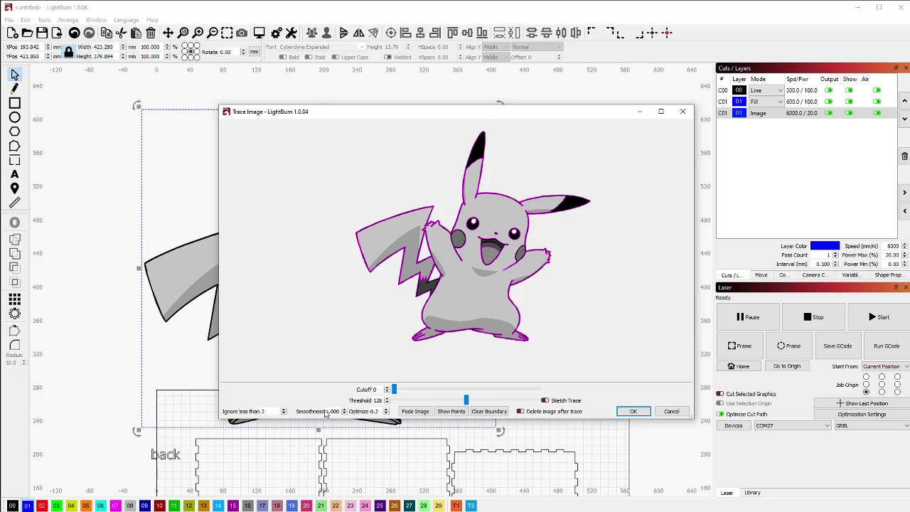
scroll(413, 228, up, 8)
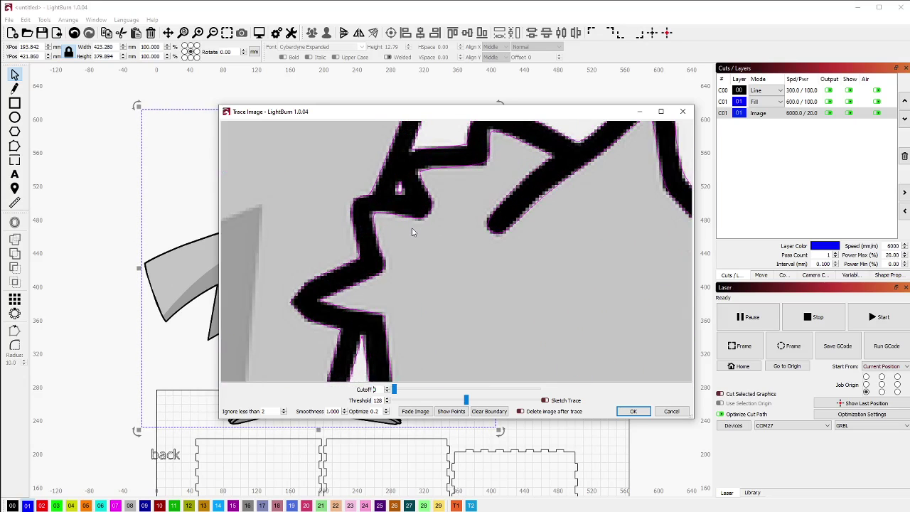
scroll(385, 235, down, 8)
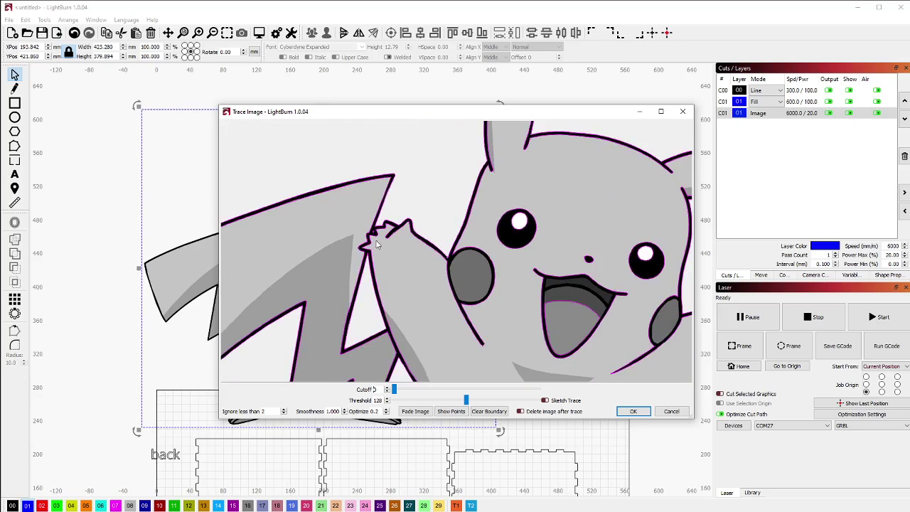
scroll(389, 244, up, 5)
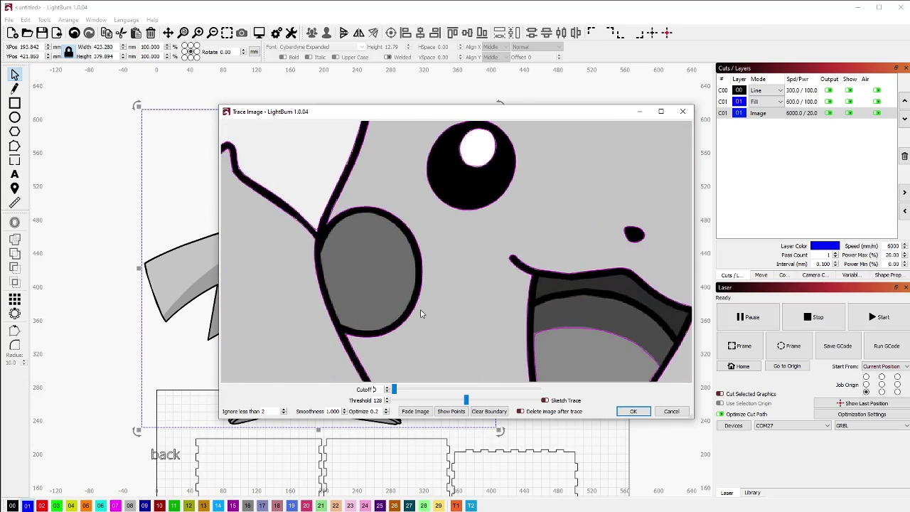
scroll(420, 314, down, 6)
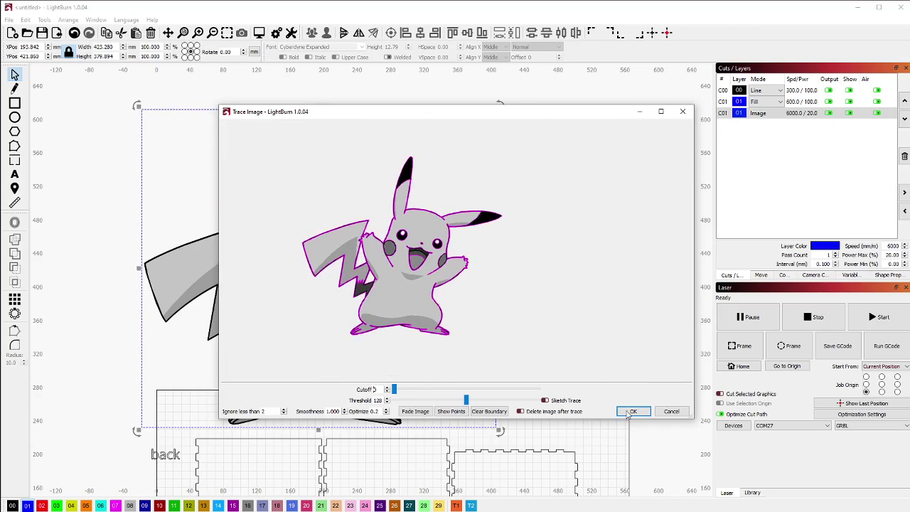
click(631, 412)
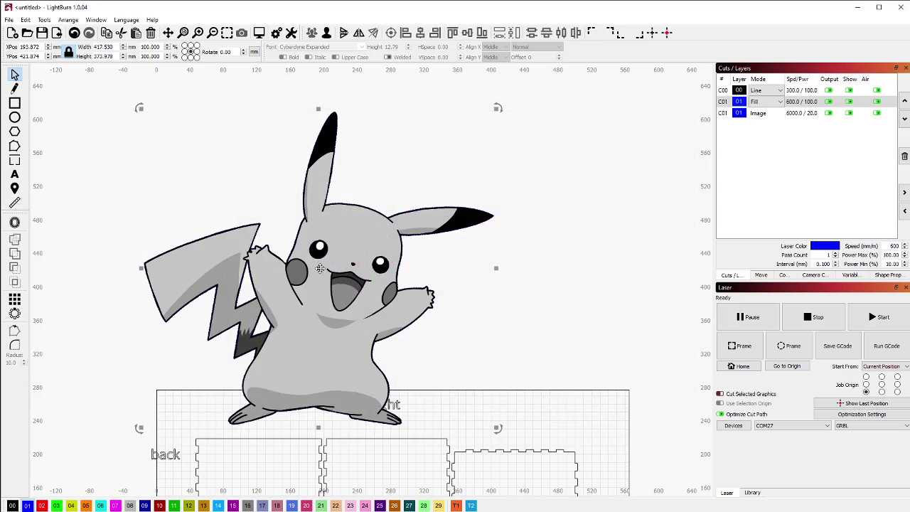
Move the traced Pikachu outline beside the original image and delete the trace.
drag(320, 267, 563, 265)
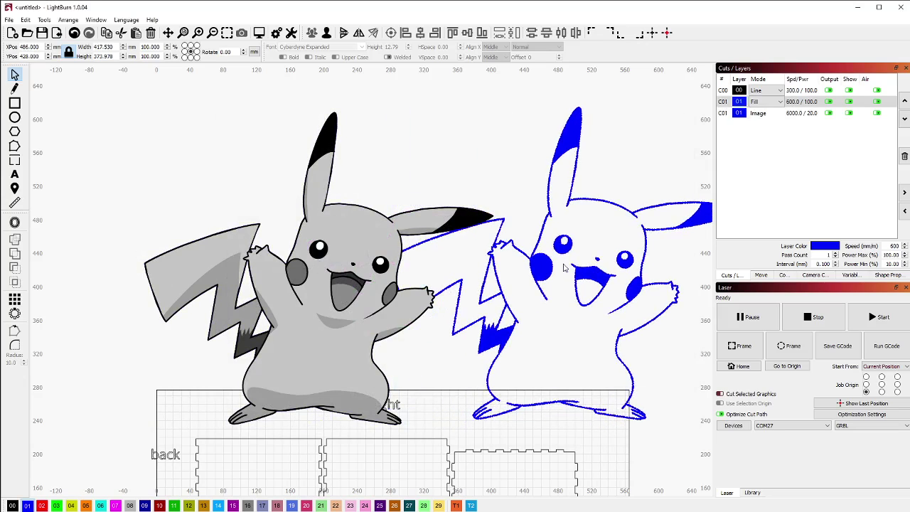
key(Delete)
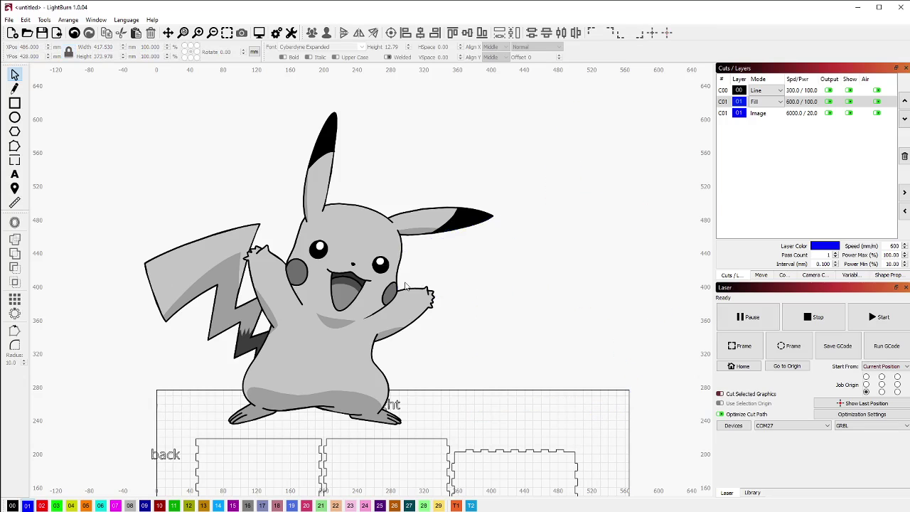
Trace the Pikachu image again with cutoff 0 and threshold 128, and move the original image aside to about X 528, Y 450 mm.
click(341, 296)
right_click(341, 295)
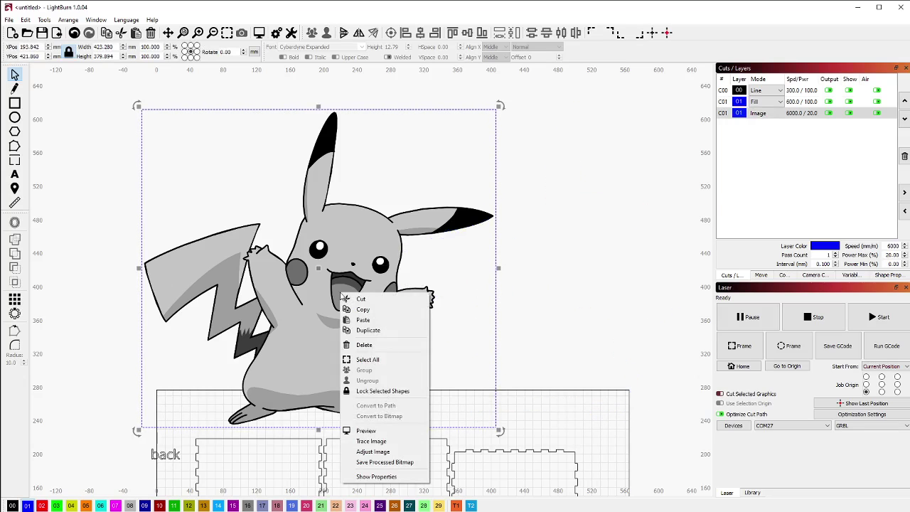
click(367, 442)
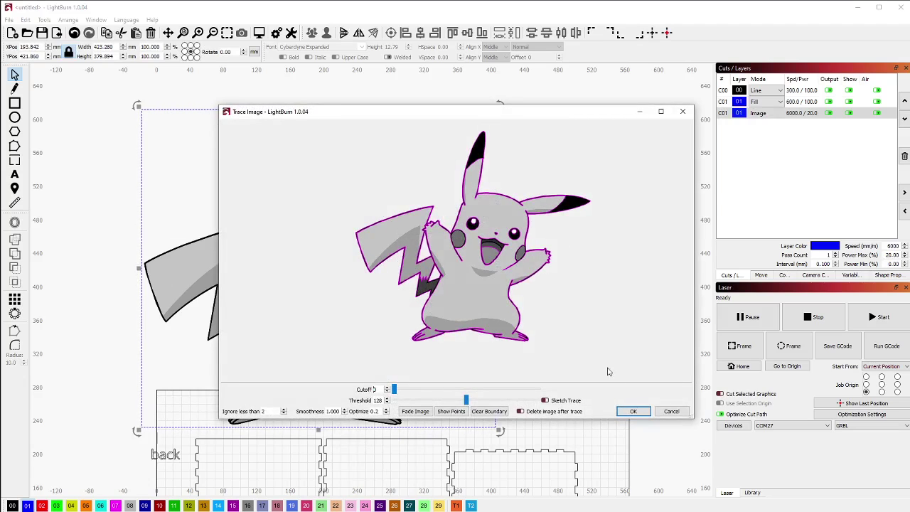
click(632, 413)
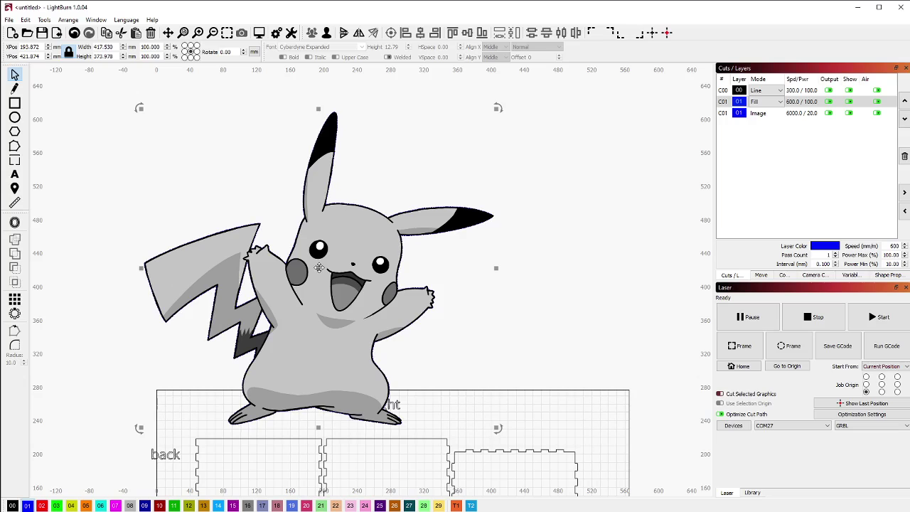
drag(316, 270, 599, 245)
click(341, 271)
Compare the filled Pikachu trace with the original grayscale image, examining its lines and solid areas up close.
scroll(342, 271, down, 2)
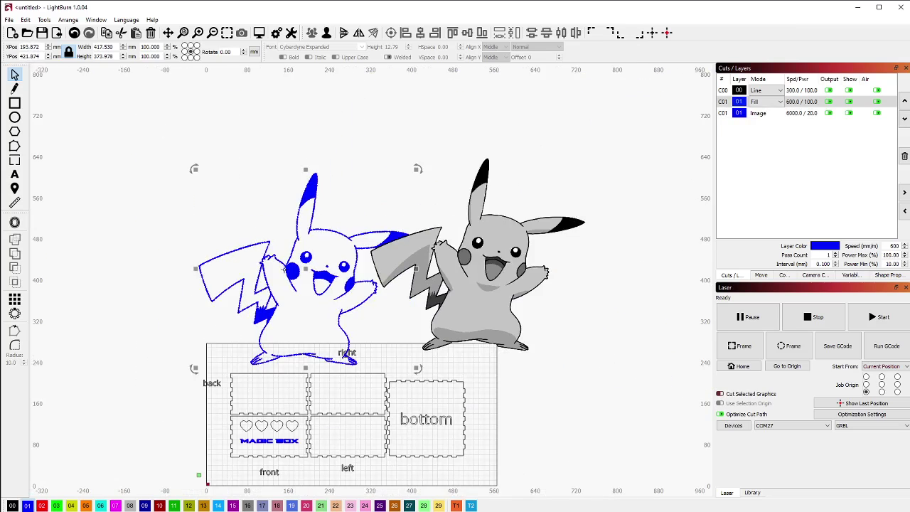
scroll(427, 269, up, 2)
scroll(427, 269, up, 2)
scroll(370, 263, down, 2)
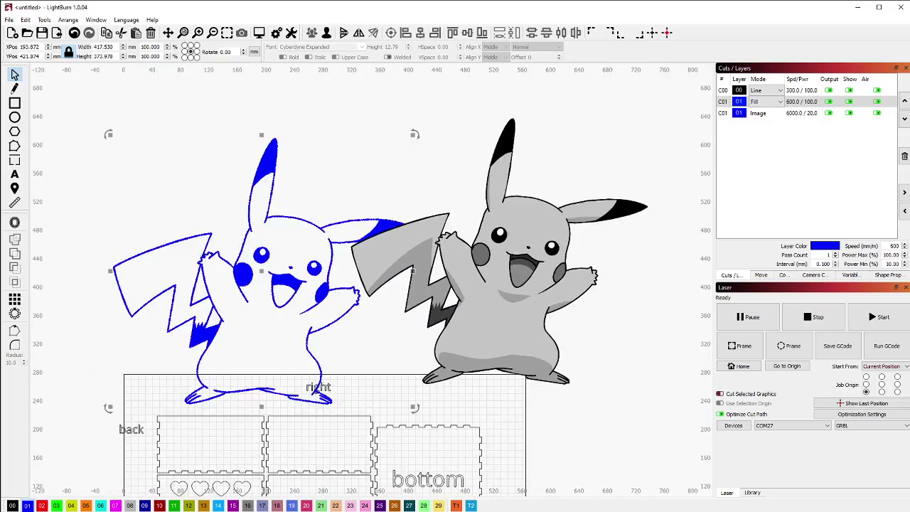
scroll(322, 252, up, 3)
scroll(322, 254, down, 4)
scroll(460, 268, up, 3)
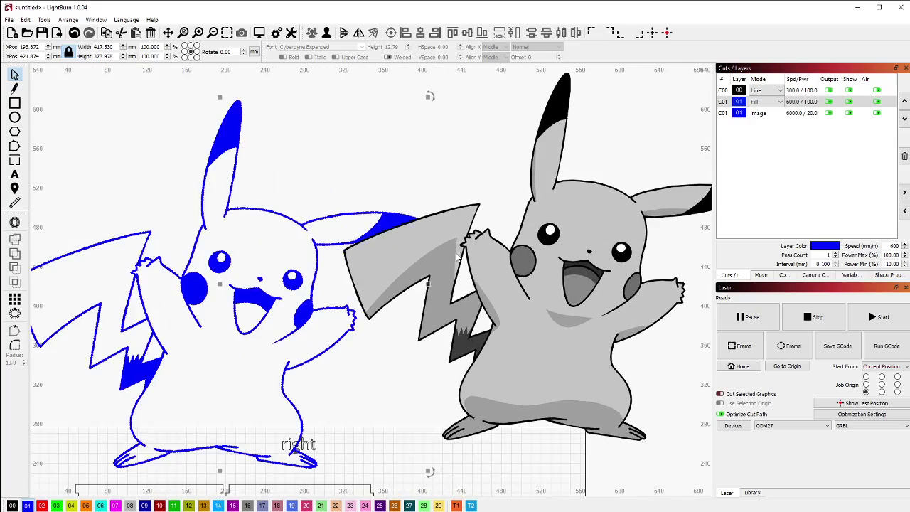
scroll(459, 268, down, 2)
scroll(461, 261, up, 4)
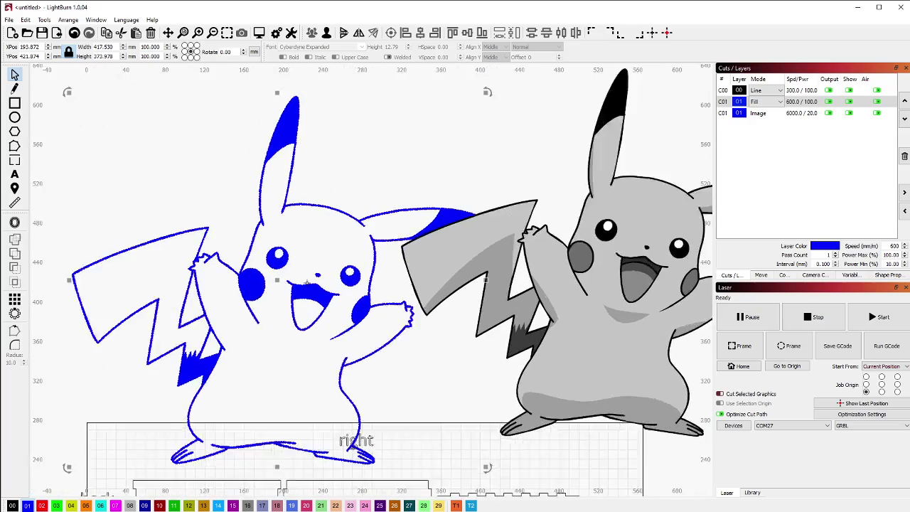
scroll(461, 260, down, 2)
Move the original grayscale Pikachu image farther from the trace and delete it.
click(519, 268)
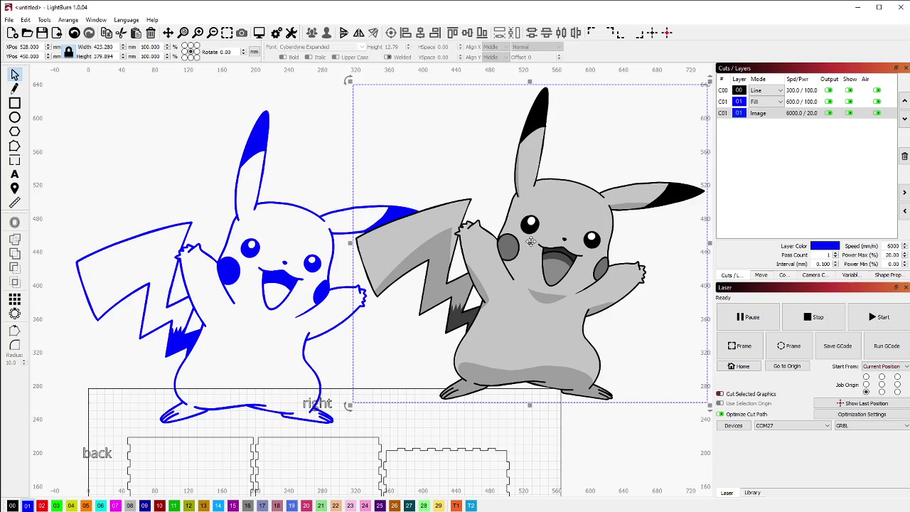
drag(530, 253, 576, 243)
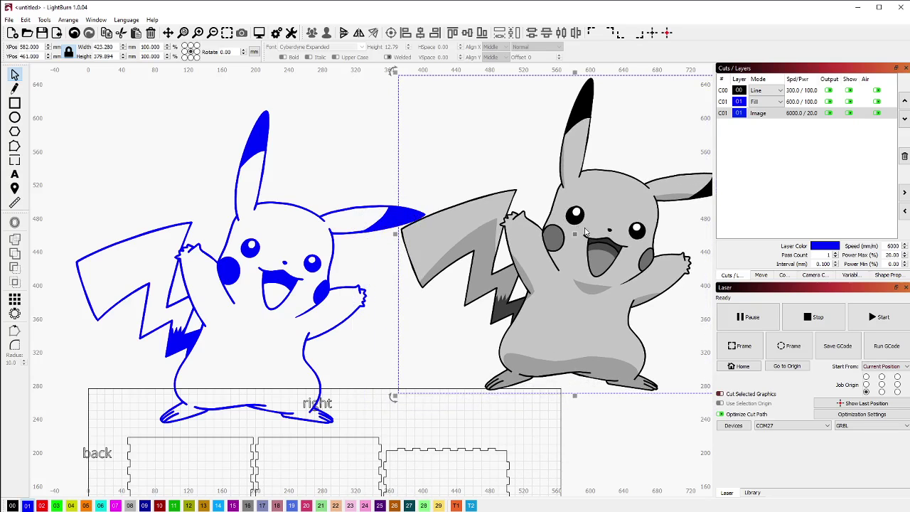
key(Delete)
Scale the traced Pikachu down proportionally to about 111 mm wide and 100 mm high, near the "back" panel.
scroll(441, 239, down, 3)
scroll(335, 333, up, 3)
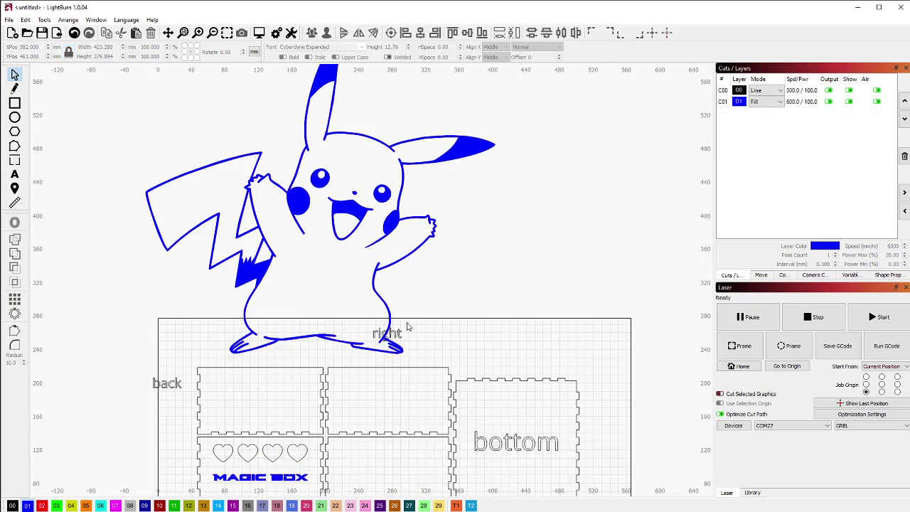
scroll(255, 167, up, 2)
scroll(255, 166, down, 3)
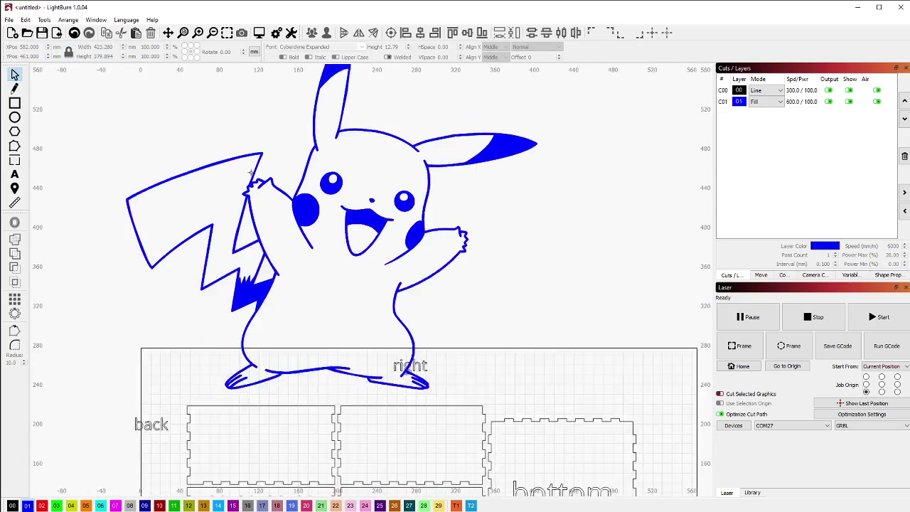
click(328, 259)
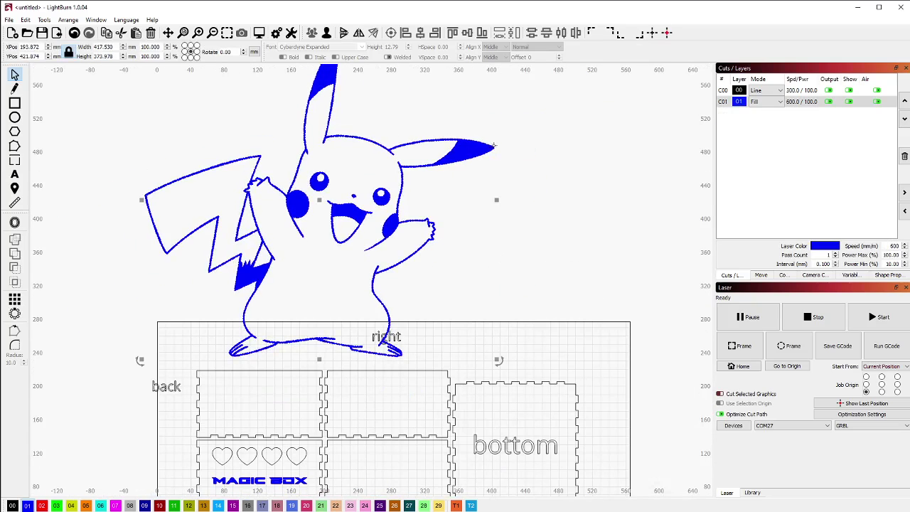
scroll(421, 261, down, 3)
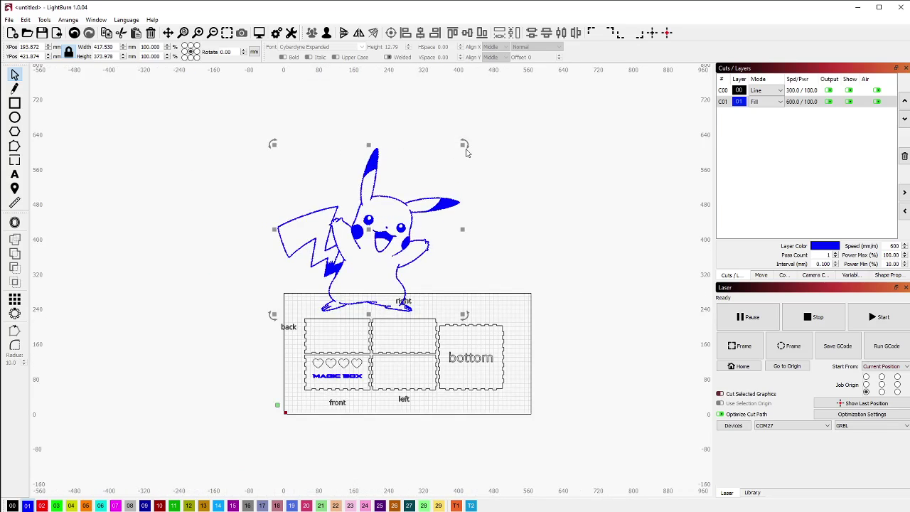
drag(464, 145, 304, 275)
scroll(304, 275, up, 3)
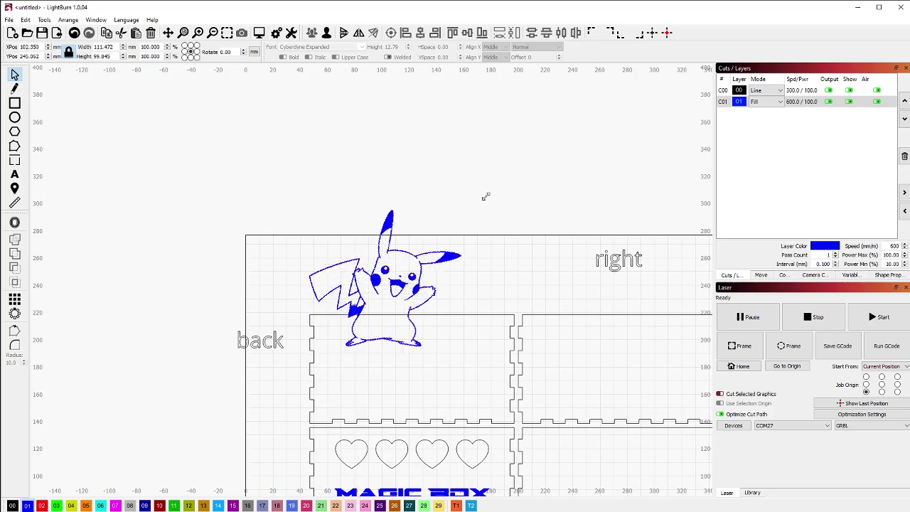
Resize the traced Pikachu proportionally to about 163 by 146 mm and centre it at about X 130, Y 258 mm, overlapping the "back" panel.
drag(486, 196, 591, 110)
drag(448, 230, 413, 248)
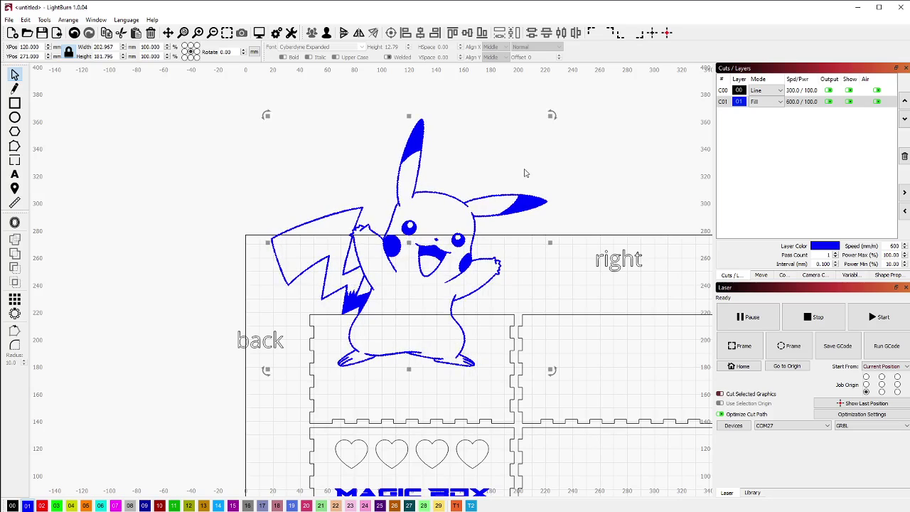
drag(551, 115, 483, 163)
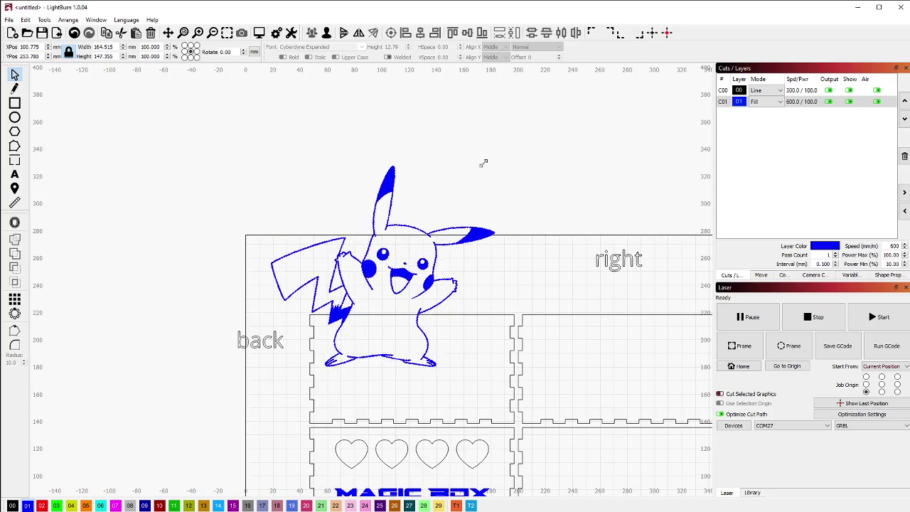
drag(382, 269, 424, 264)
scroll(247, 329, down, 2)
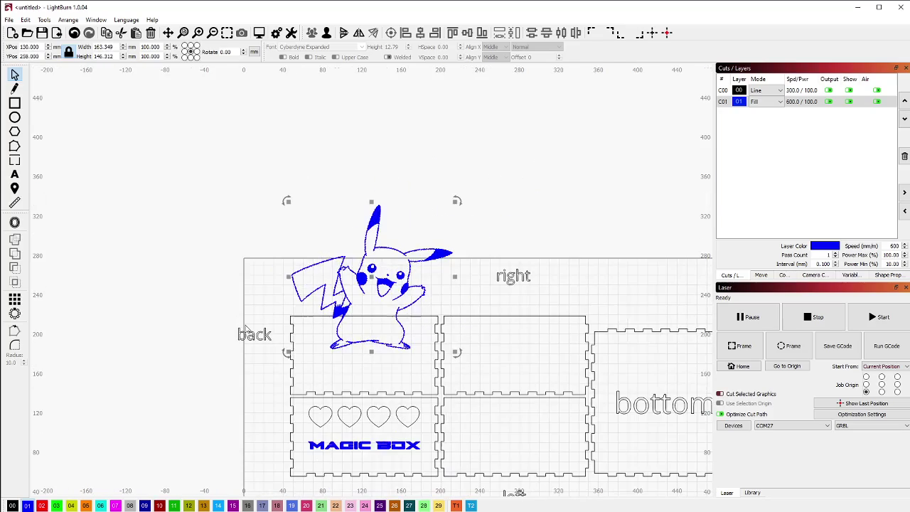
Move the filled Pikachu trace off the "back" panel to empty space above the work area, at about X 170, Y 358 mm.
scroll(353, 325, up, 8)
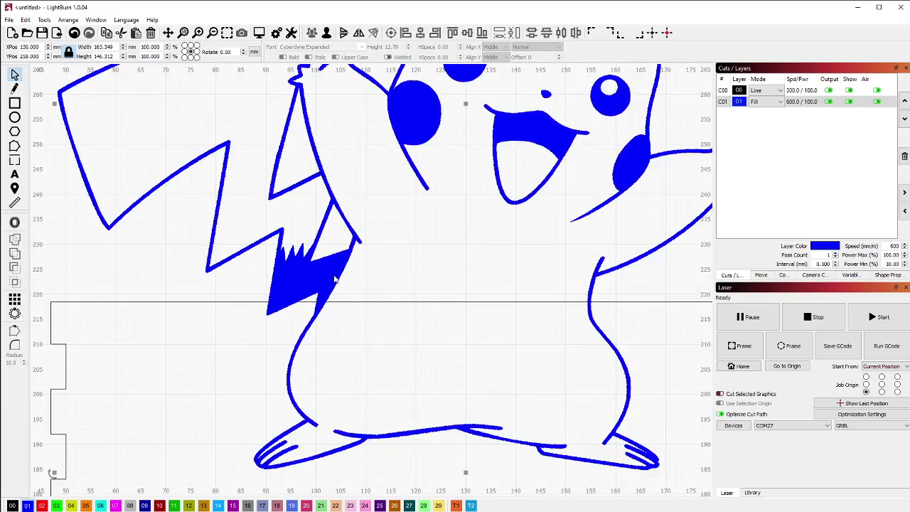
drag(331, 296, 330, 321)
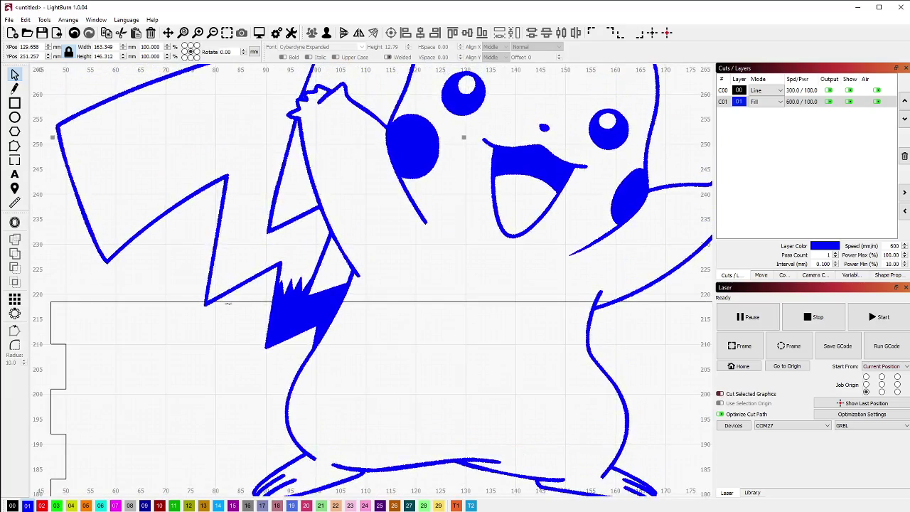
scroll(220, 280, down, 8)
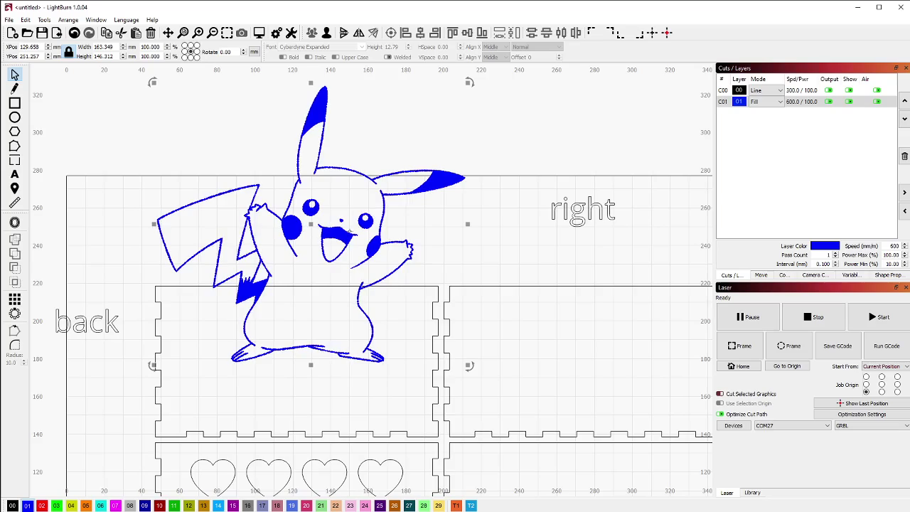
scroll(337, 315, down, 3)
scroll(277, 214, up, 5)
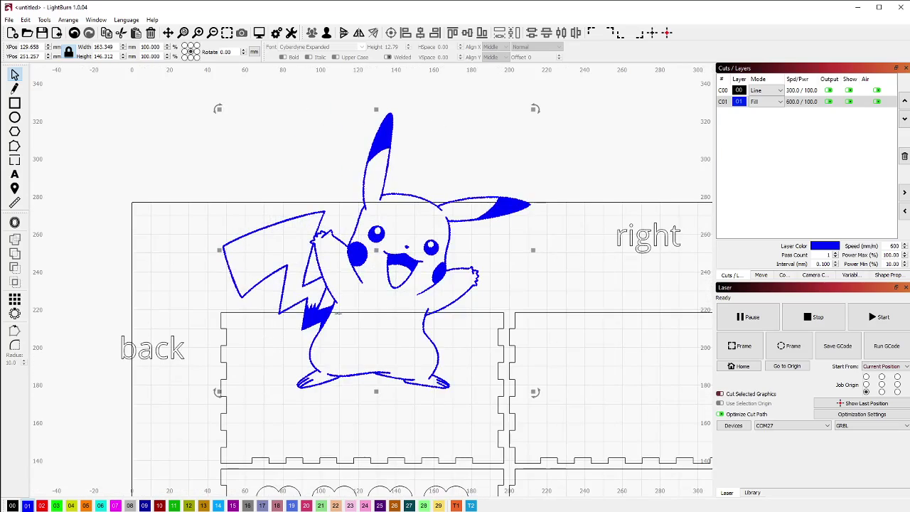
scroll(276, 330, up, 4)
scroll(220, 354, down, 3)
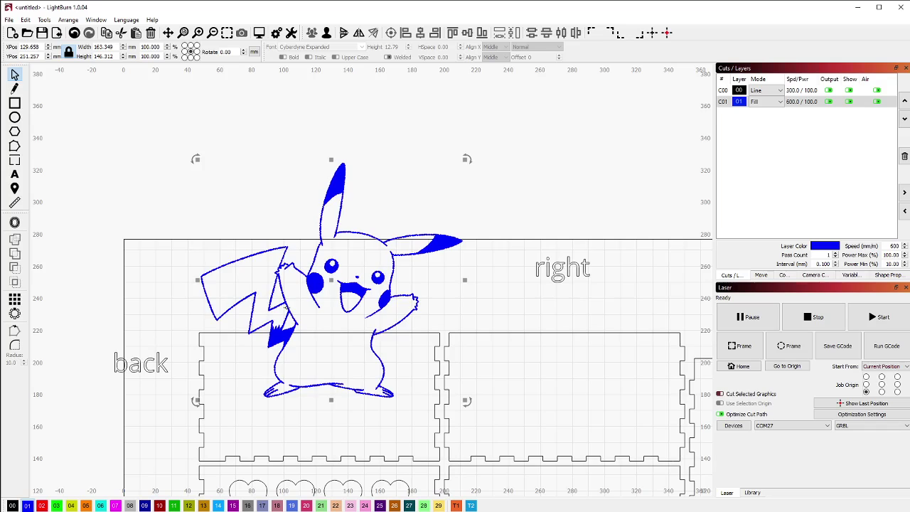
scroll(281, 329, down, 2)
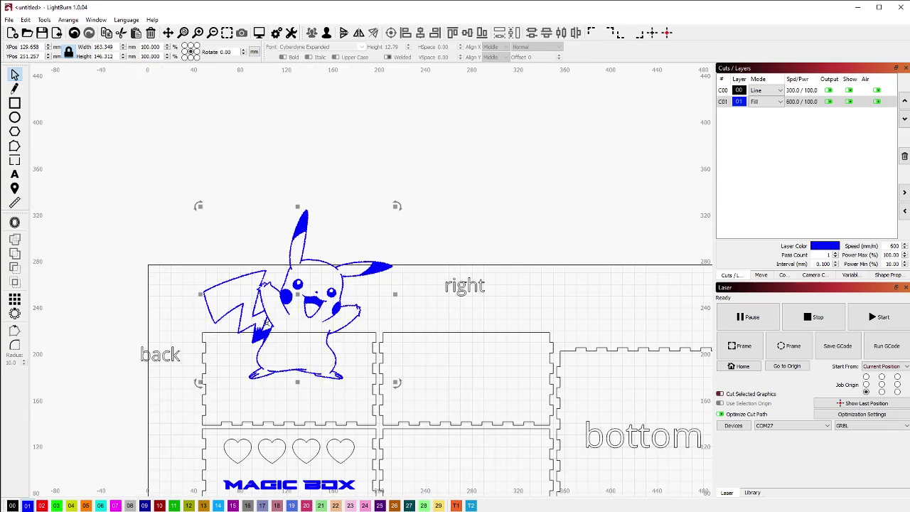
drag(266, 326, 312, 202)
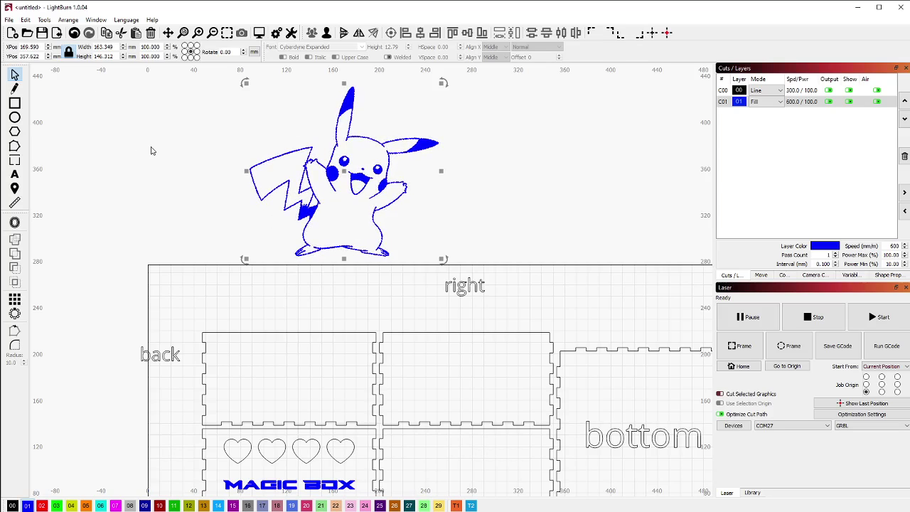
Duplicate the filled Pikachu trace and place the copy beside the original at X 29, Y 359 mm.
click(113, 34)
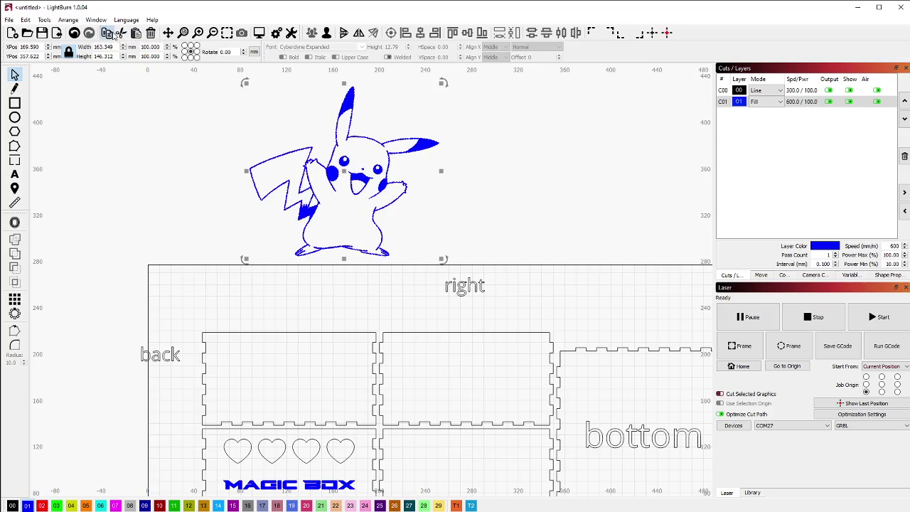
click(137, 123)
click(135, 33)
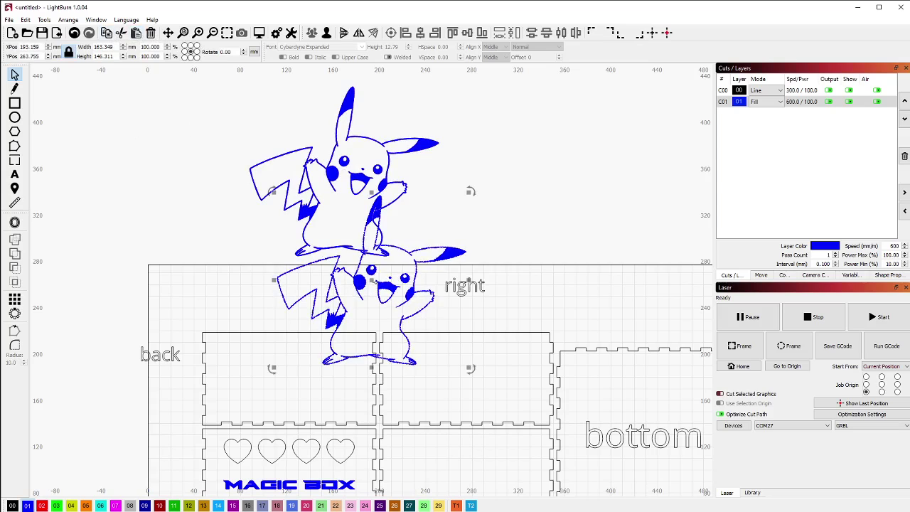
drag(388, 257, 197, 145)
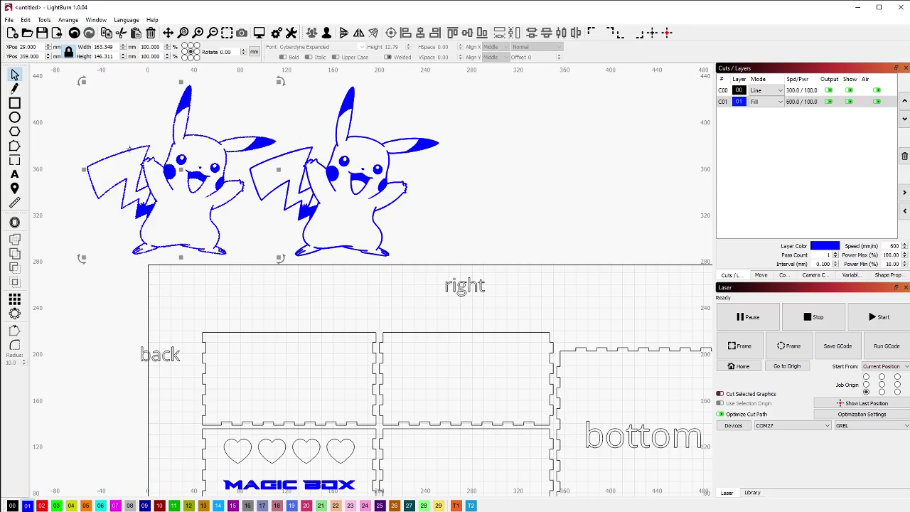
Assign the copied Pikachu to the black 00 Line layer and inspect its outline paths up close.
click(12, 505)
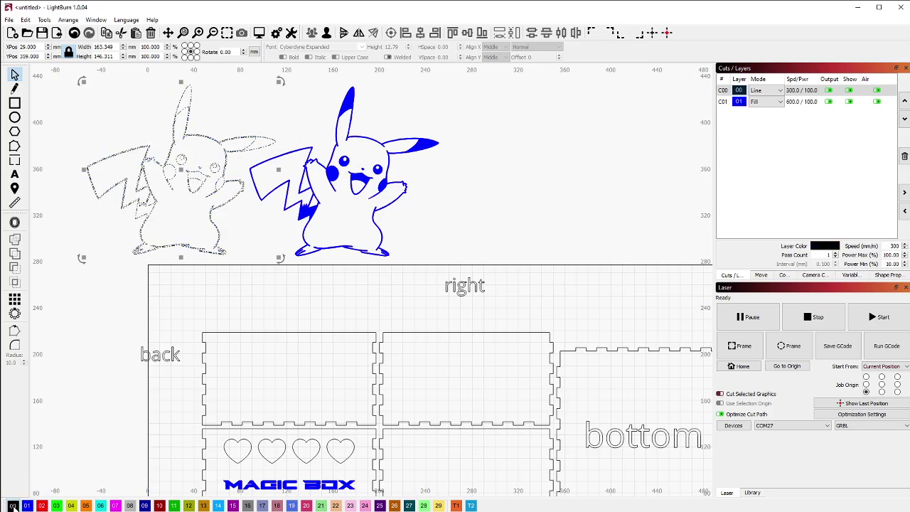
scroll(235, 249, up, 10)
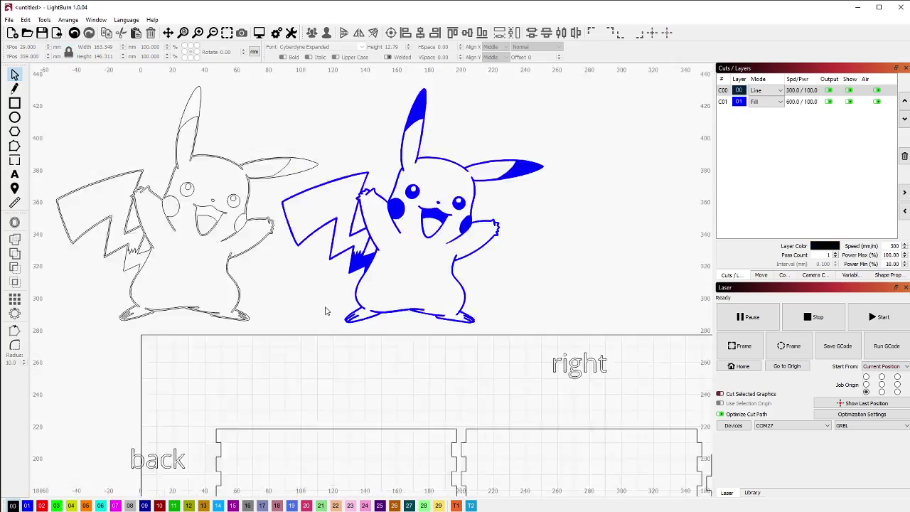
scroll(233, 277, up, 3)
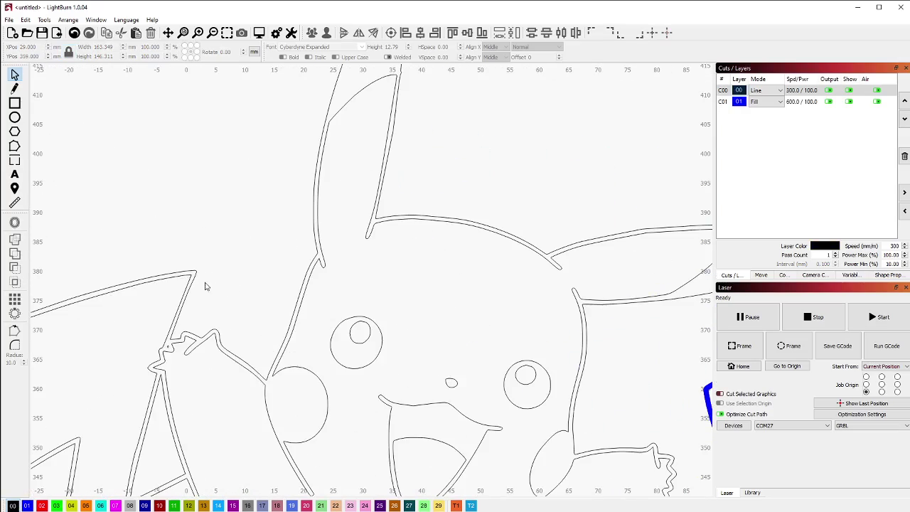
scroll(221, 232, down, 5)
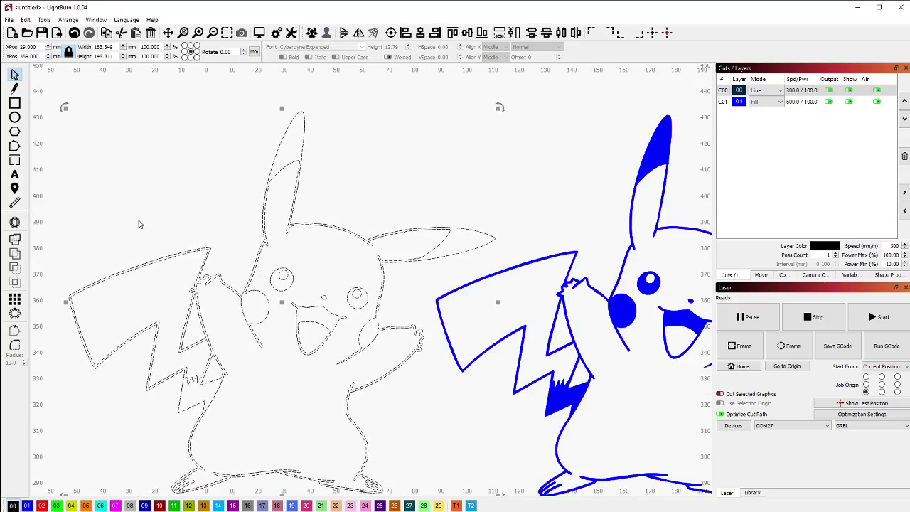
click(216, 260)
scroll(216, 260, down, 2)
scroll(208, 335, up, 1)
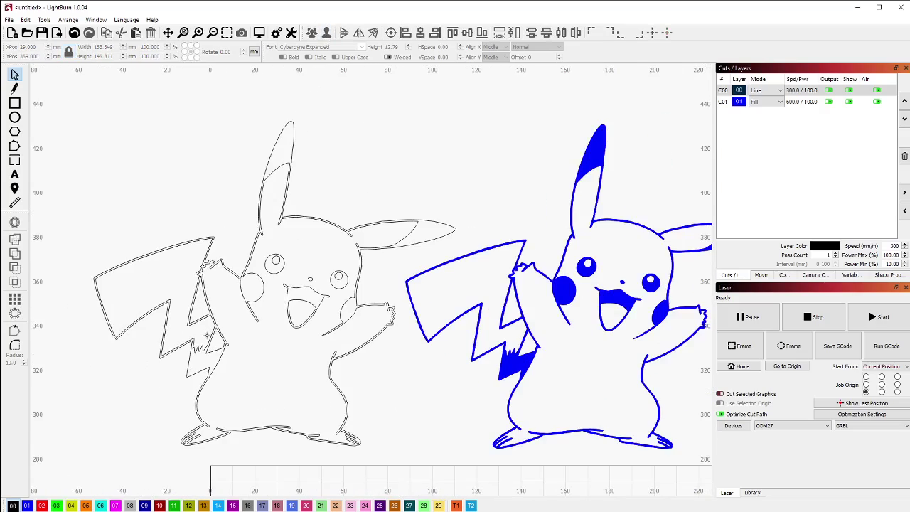
scroll(199, 314, up, 2)
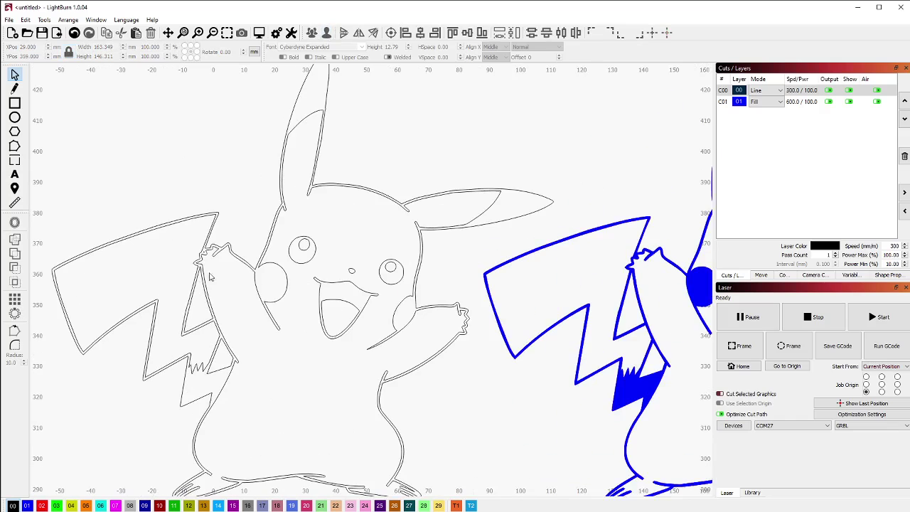
Pull the outer silhouette out of the black Pikachu copy, moving it to X 287, Y 471 mm.
click(205, 212)
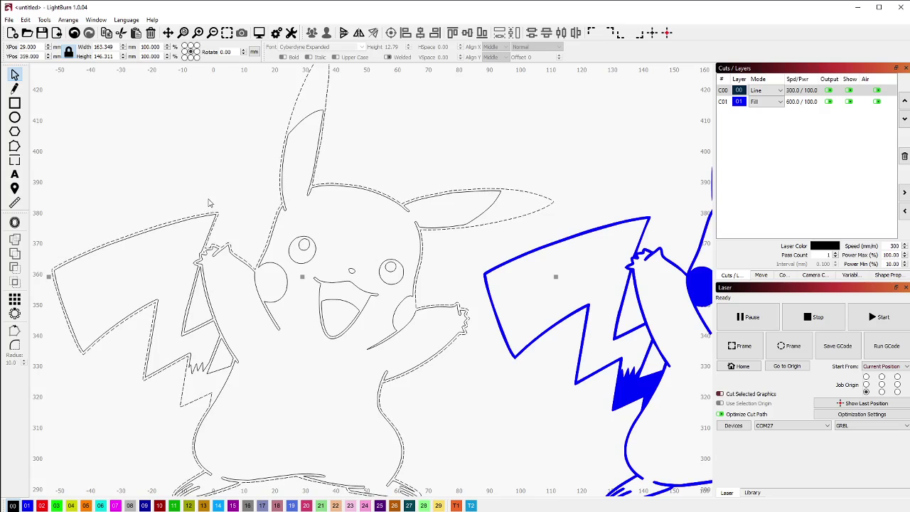
scroll(195, 301, up, 1)
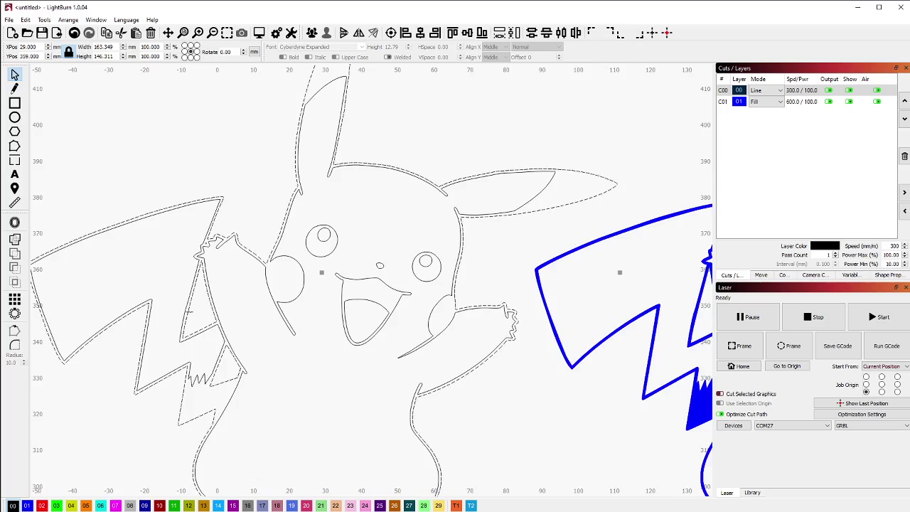
scroll(188, 311, down, 5)
scroll(189, 311, down, 1)
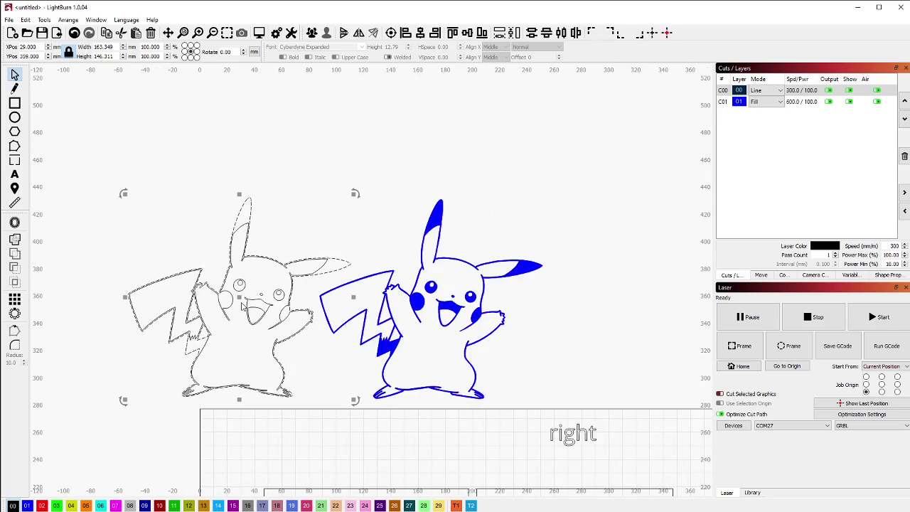
drag(241, 297, 605, 125)
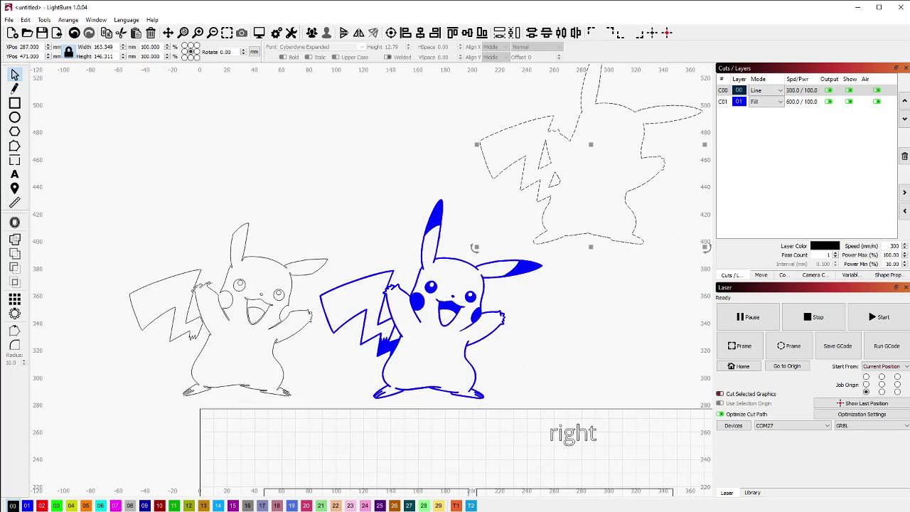
Delete all the remaining inner outlines of the black Pikachu copy.
drag(112, 209, 335, 411)
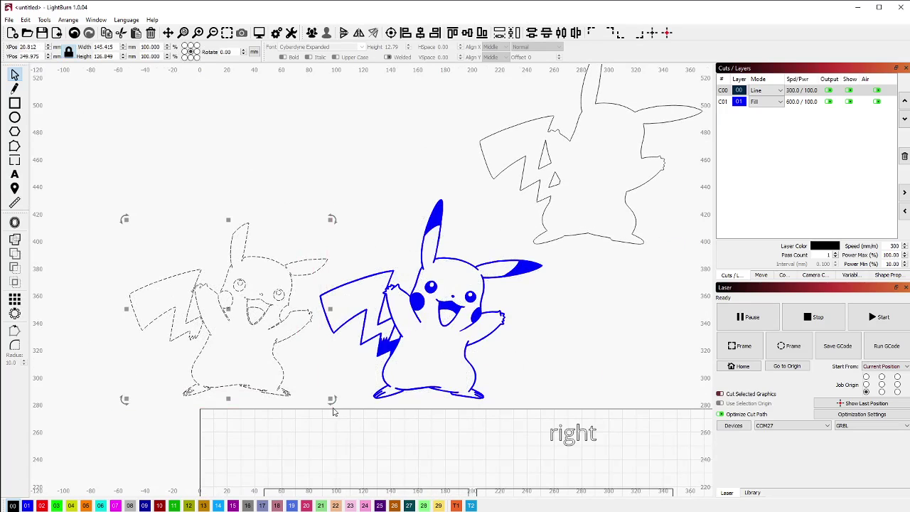
key(Delete)
scroll(428, 168, down, 1)
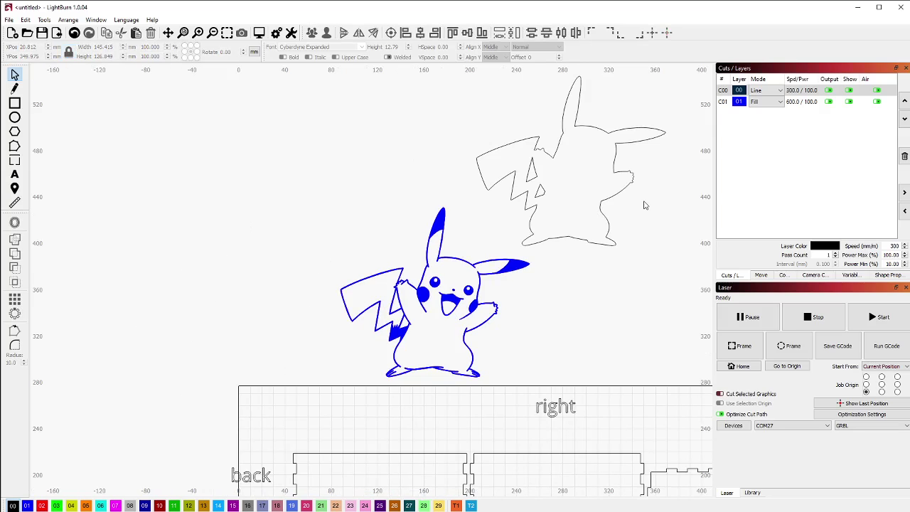
Move the Pikachu silhouette down over the "back" panel, centred at X 129, Y 249 mm.
drag(640, 201, 382, 328)
scroll(388, 188, down, 2)
scroll(381, 327, up, 6)
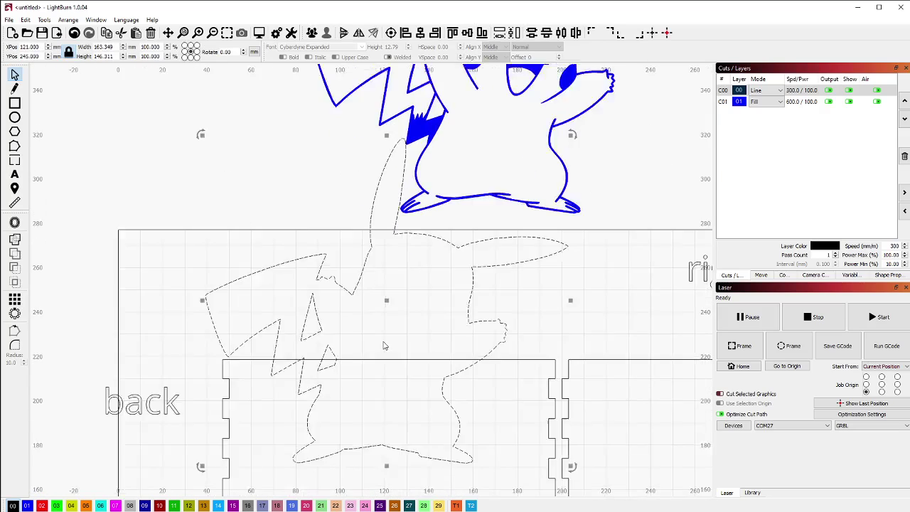
scroll(376, 326, down, 2)
drag(383, 303, 402, 294)
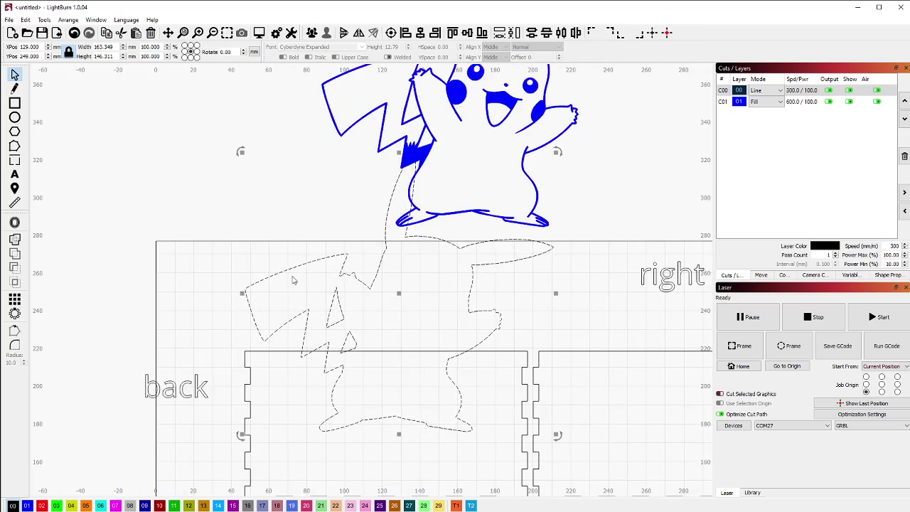
Offset the outer Pikachu silhouette outward by 2.00 mm with the Round corner style.
click(257, 255)
scroll(271, 260, up, 2)
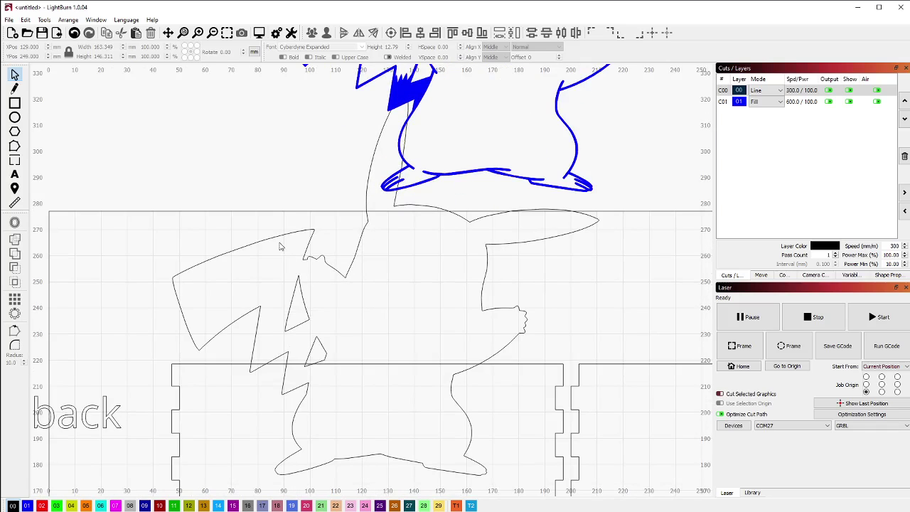
click(278, 233)
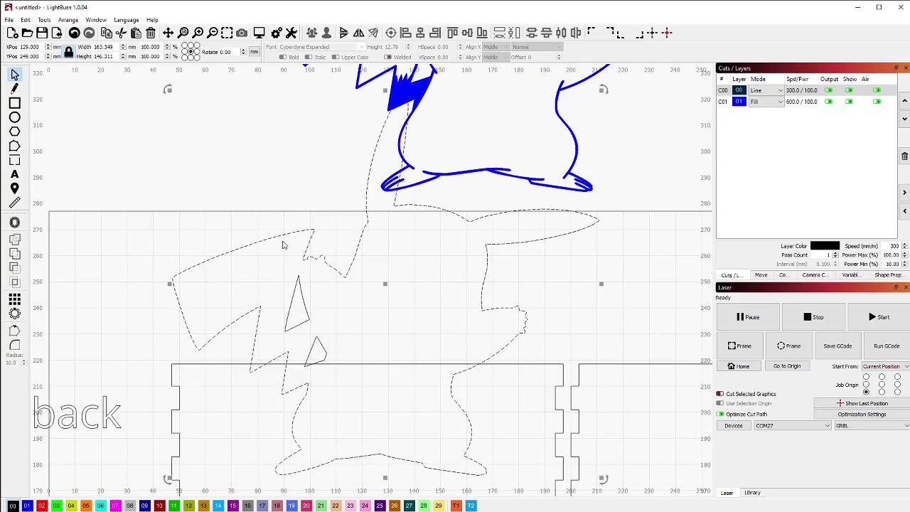
click(15, 223)
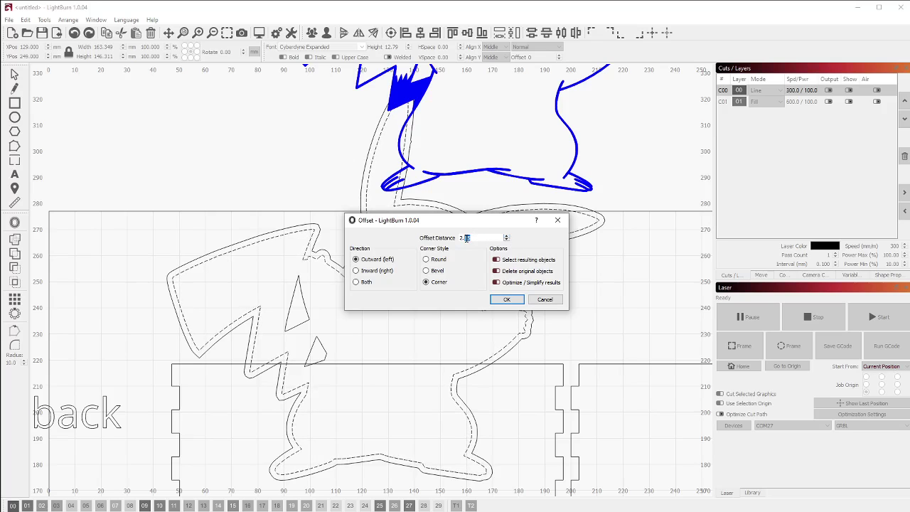
text(00)
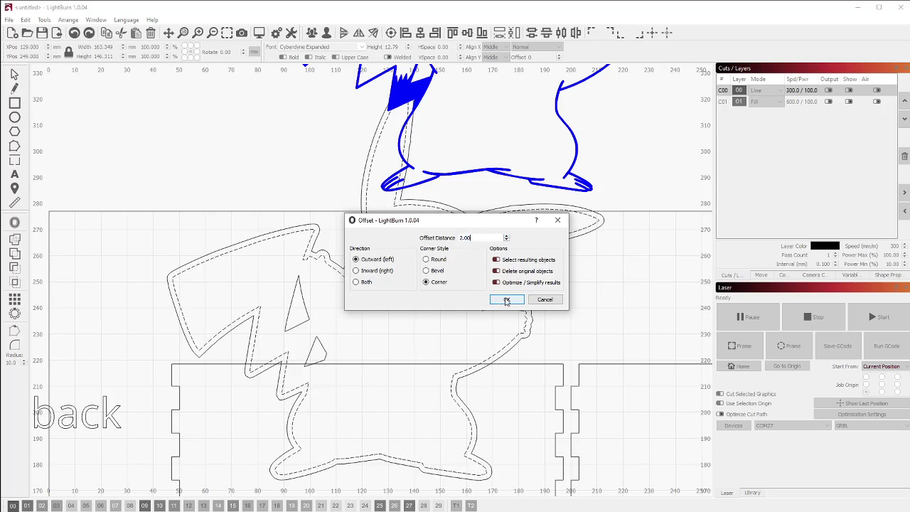
scroll(226, 427, up, 3)
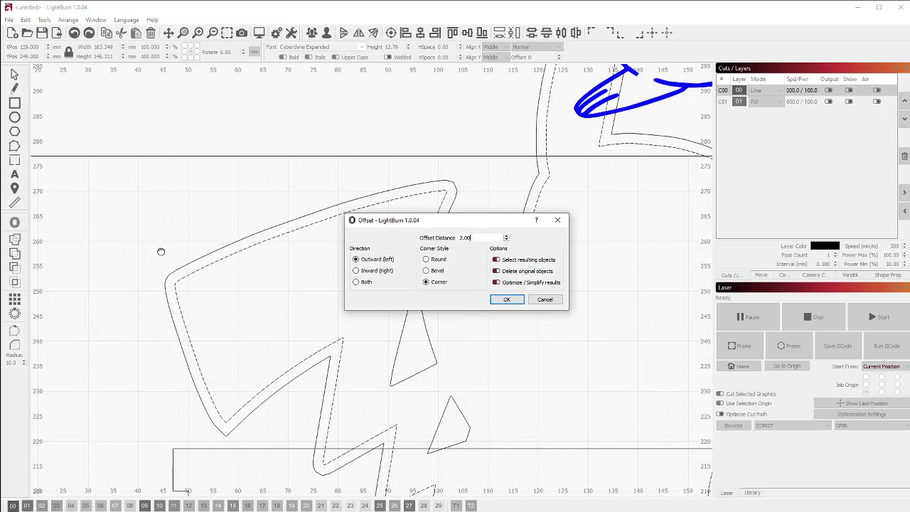
scroll(293, 427, up, 2)
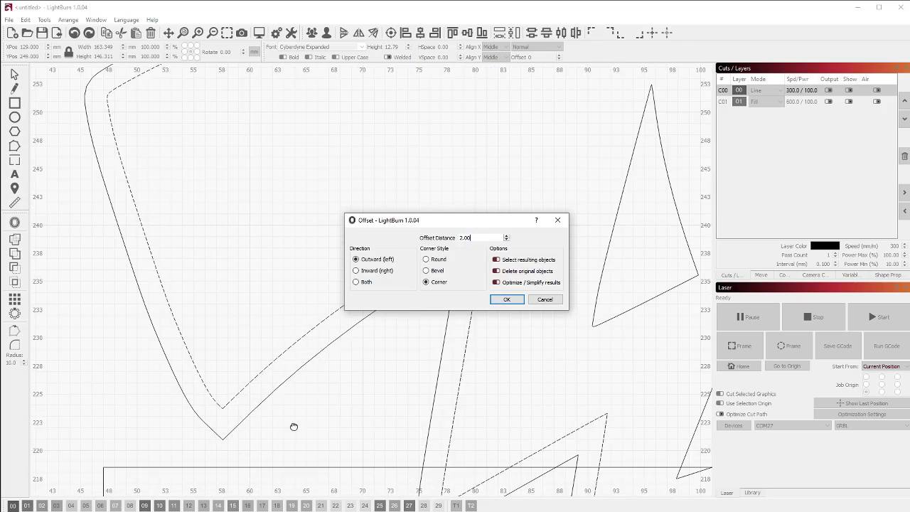
click(426, 260)
click(504, 299)
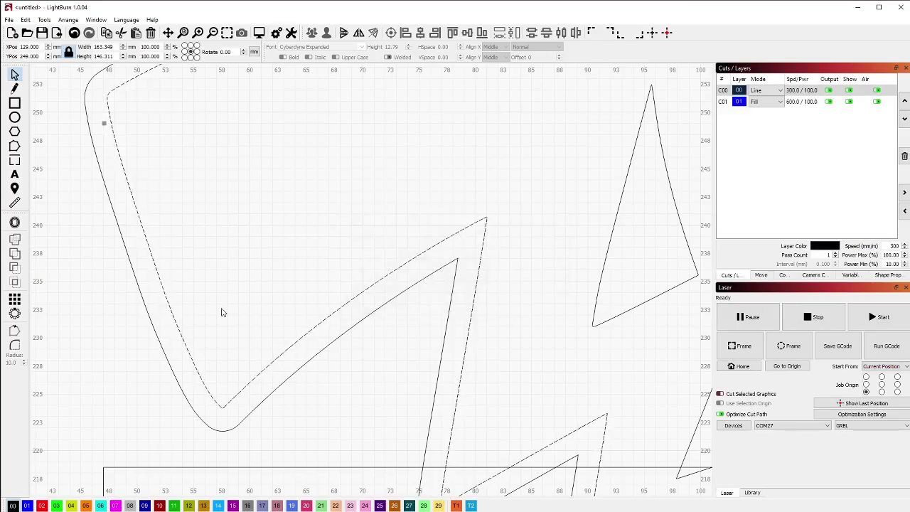
Offset the larger triangle inside the silhouette inward with round corners, lowering the offset distance.
scroll(221, 311, down, 6)
scroll(300, 298, up, 4)
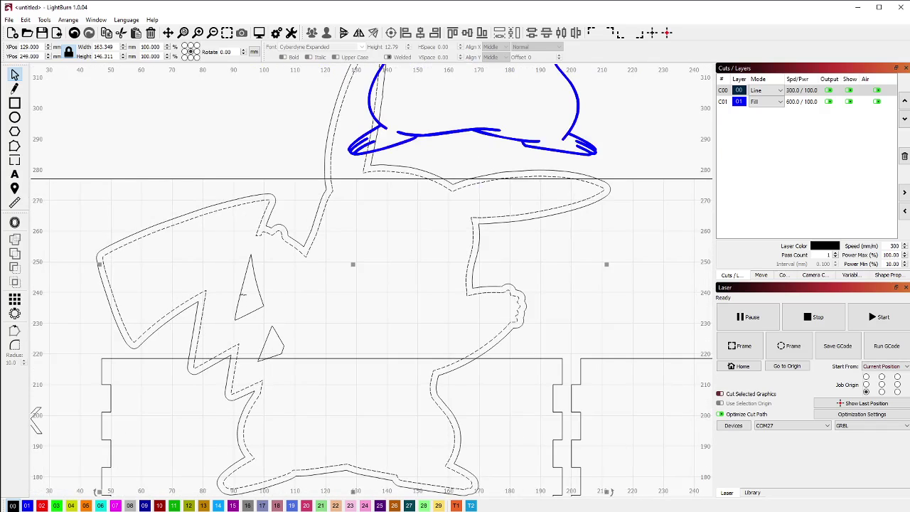
key(Escape)
click(244, 288)
click(15, 222)
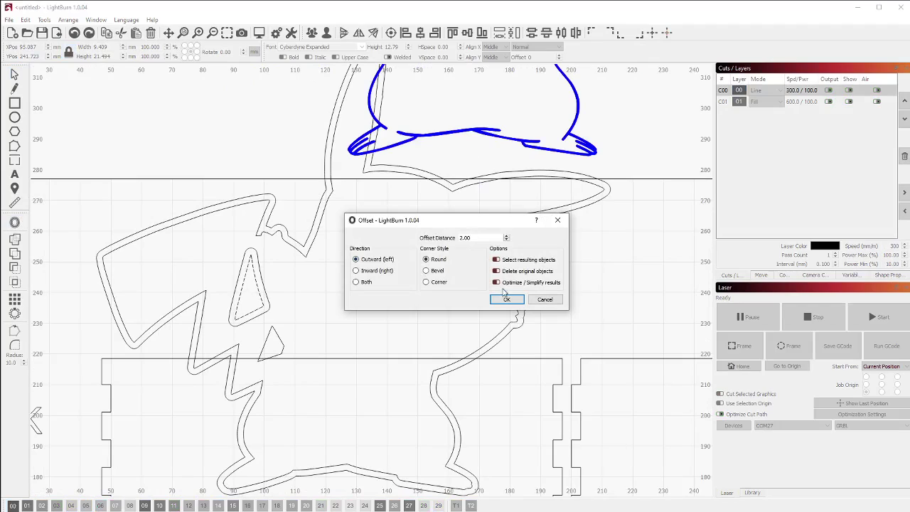
click(370, 275)
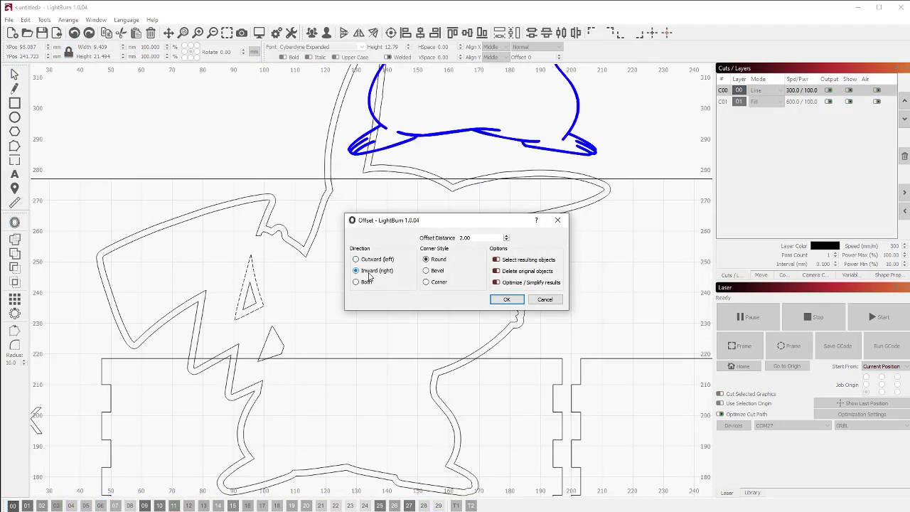
click(507, 241)
click(508, 299)
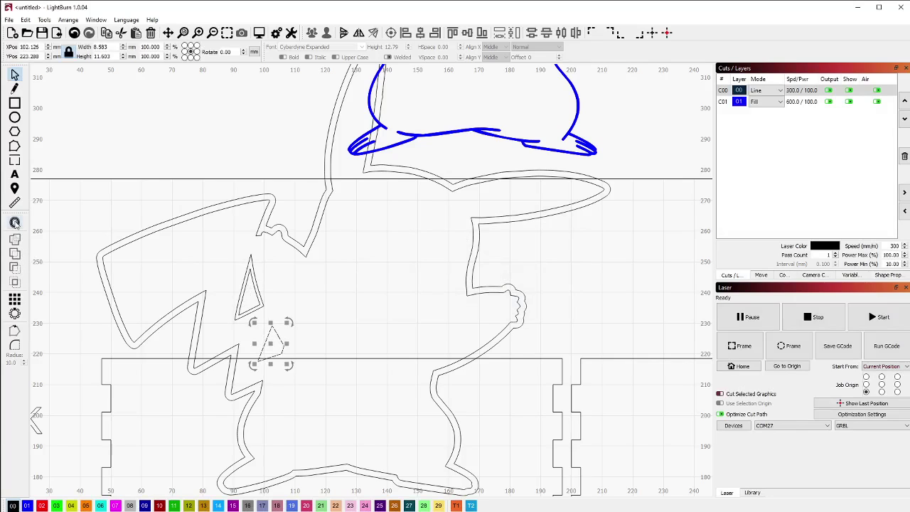
Offset the smaller triangle inside the silhouette inward by 1.00 mm with the Round corner style.
click(15, 222)
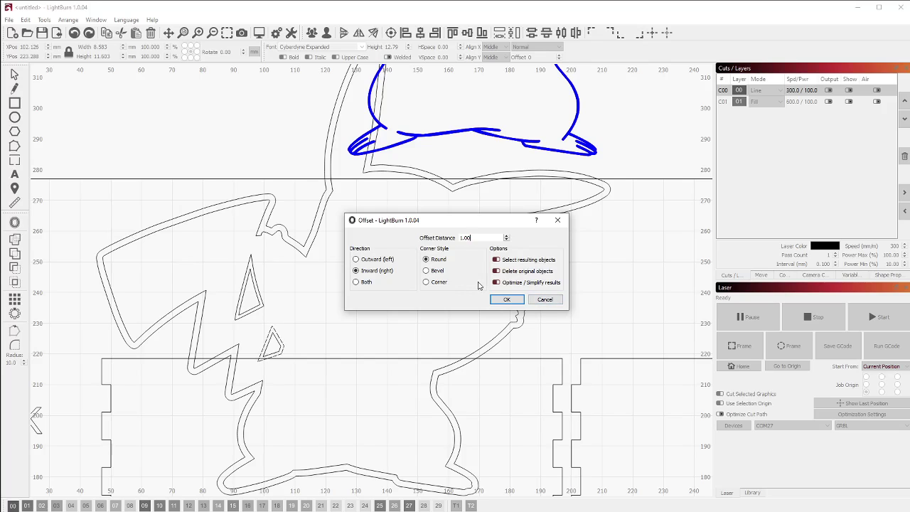
click(507, 299)
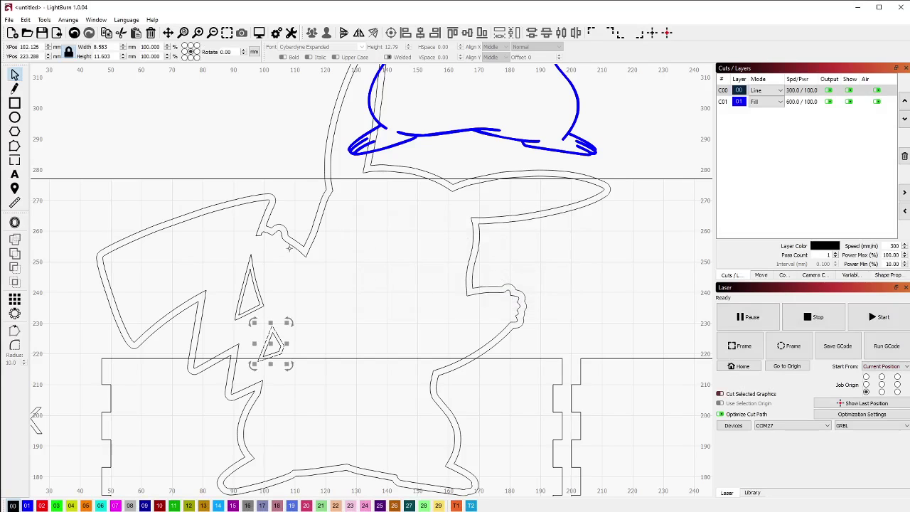
scroll(258, 250, down, 3)
click(206, 346)
scroll(244, 320, up, 5)
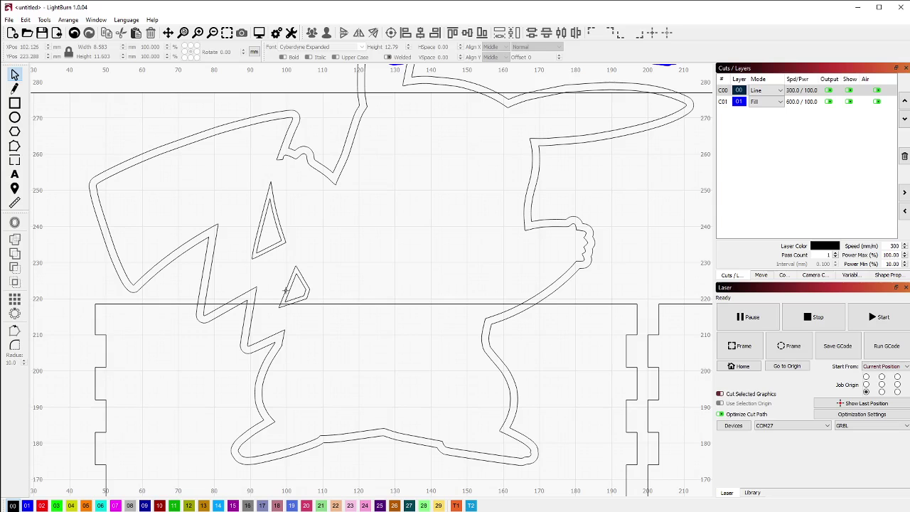
scroll(271, 303, down, 4)
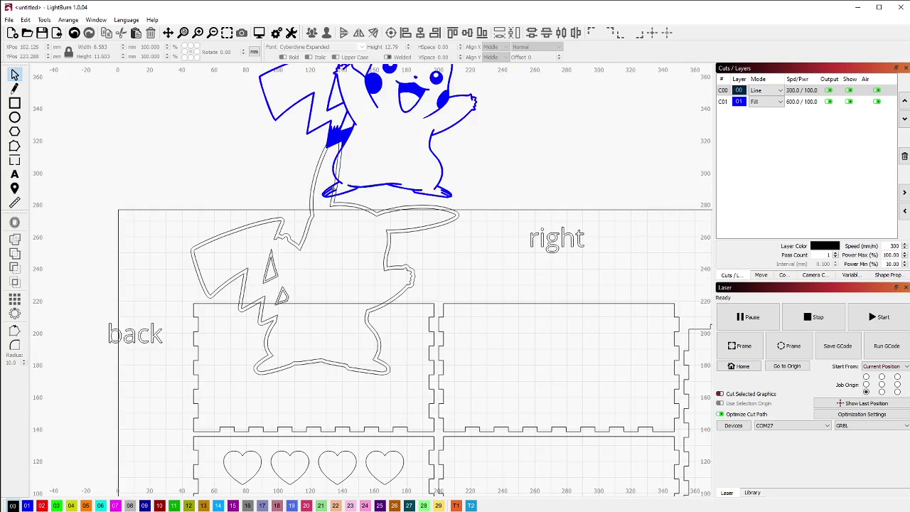
Move the blue Pikachu down onto the offset silhouette, centred at X 129, Y 249 mm.
drag(368, 135, 303, 308)
scroll(307, 293, down, 2)
scroll(307, 293, up, 4)
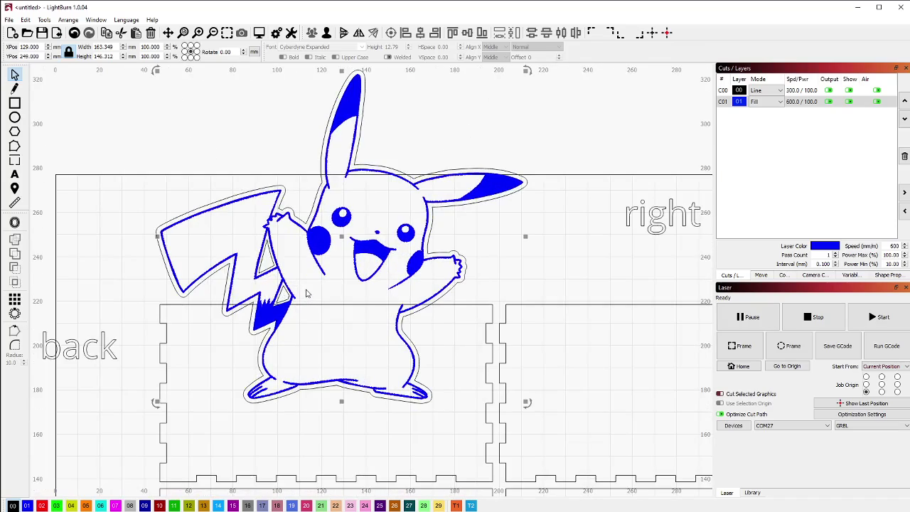
scroll(330, 264, up, 1)
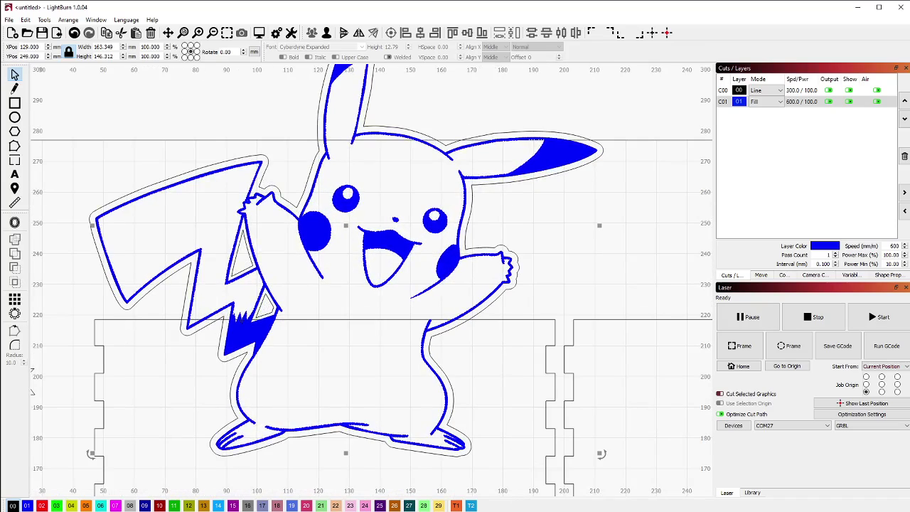
scroll(262, 334, down, 3)
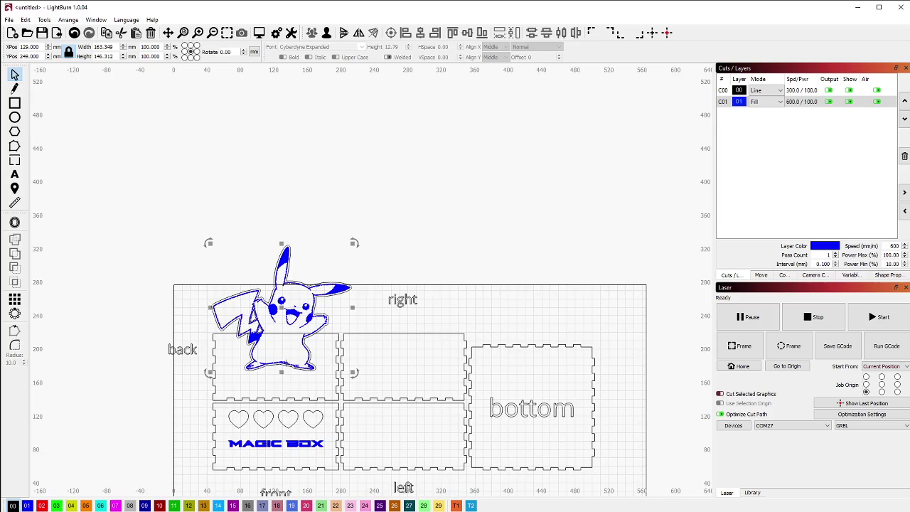
Move the blue Pikachu off the silhouette into the empty area above the work area, at X 267, Y 401 mm.
scroll(306, 328, up, 1)
scroll(306, 327, down, 1)
drag(270, 302, 386, 176)
click(301, 221)
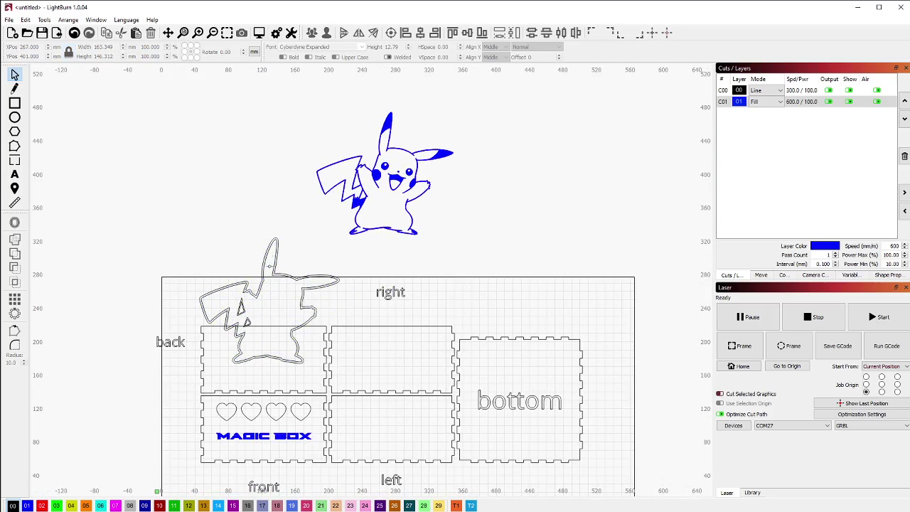
Weld the outer Pikachu offset outline together with the "back" panel outline.
scroll(231, 350, up, 6)
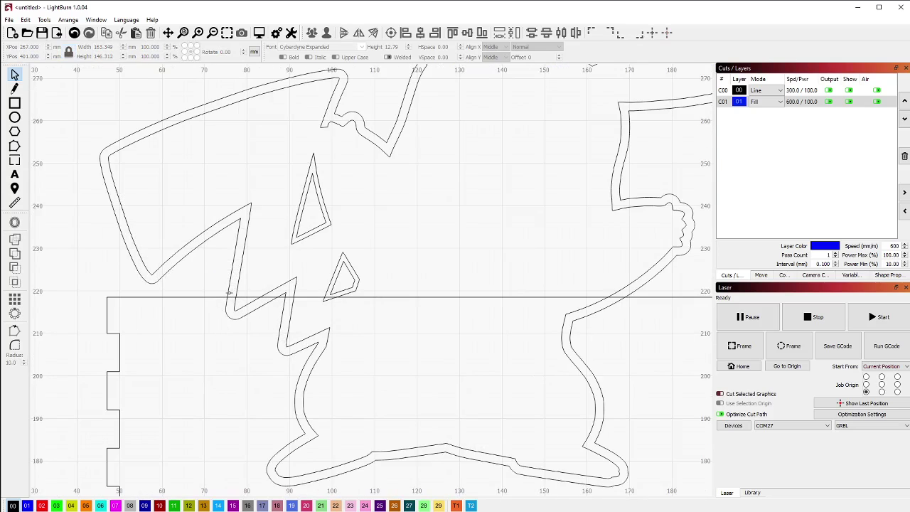
click(229, 292)
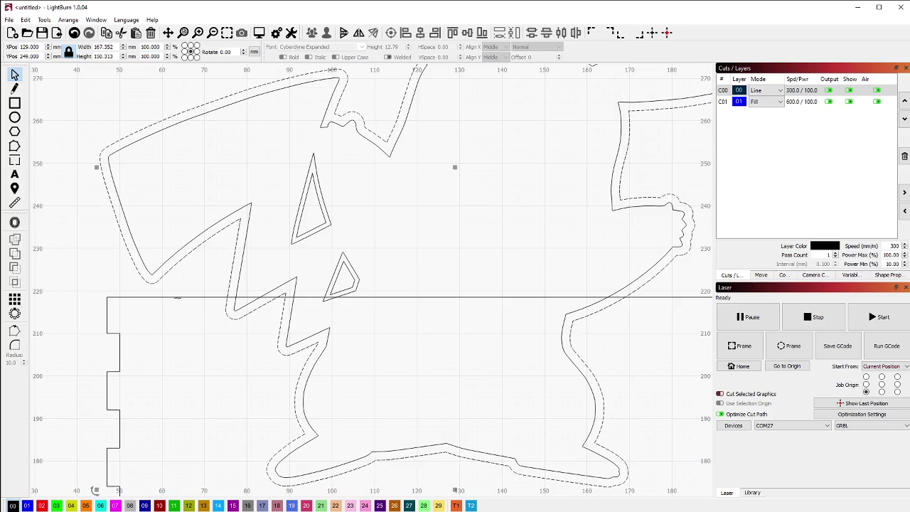
shift+click(178, 297)
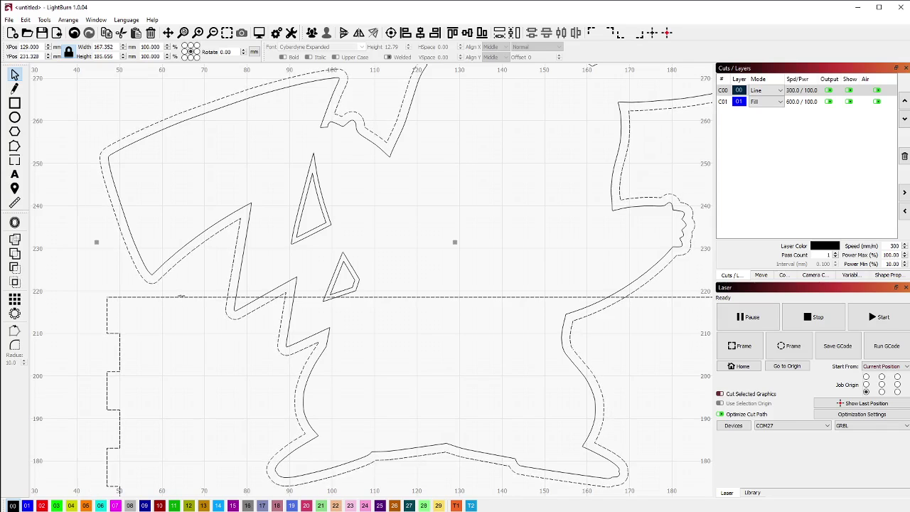
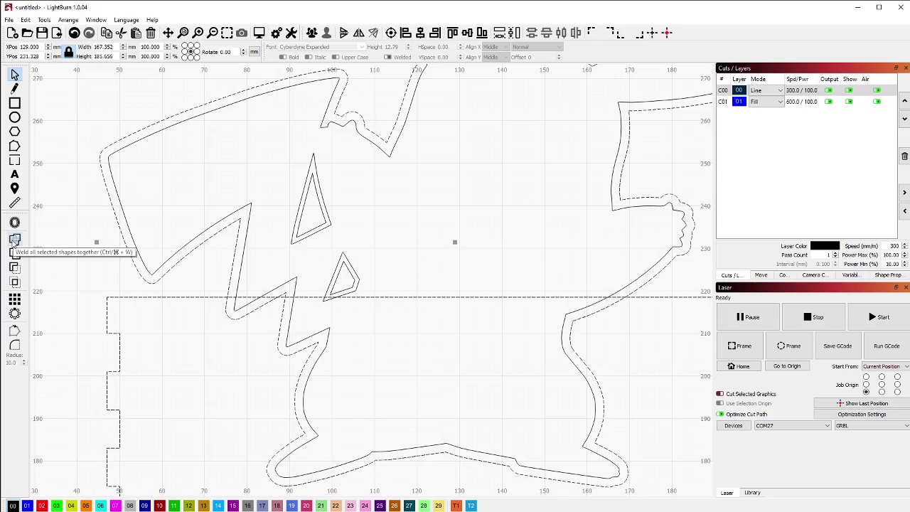
click(14, 240)
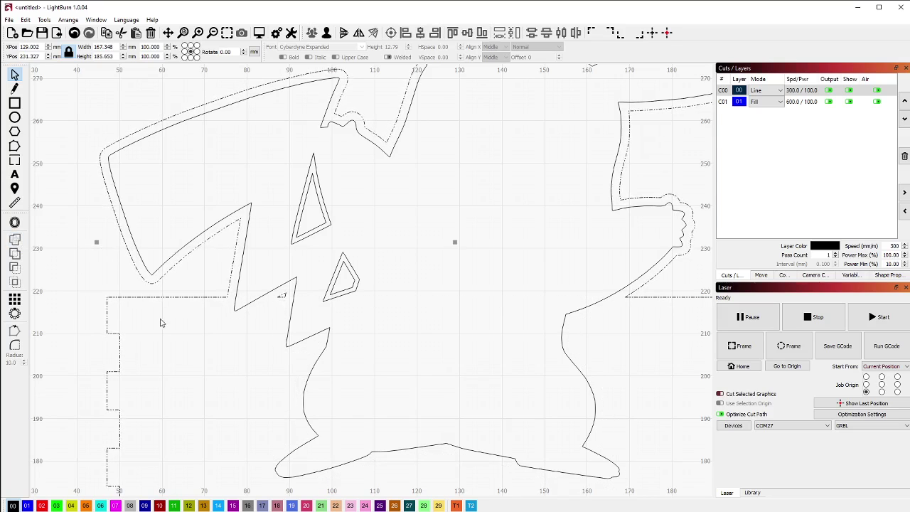
scroll(160, 323, down, 2)
scroll(116, 294, down, 1)
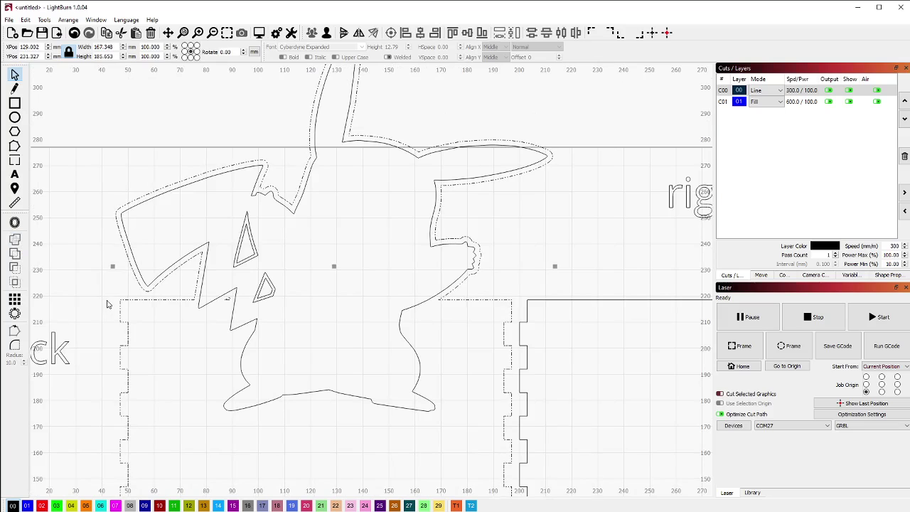
click(108, 304)
Ungroup the welded back panel shape and delete the tiny leftover fragment near the tail.
click(225, 297)
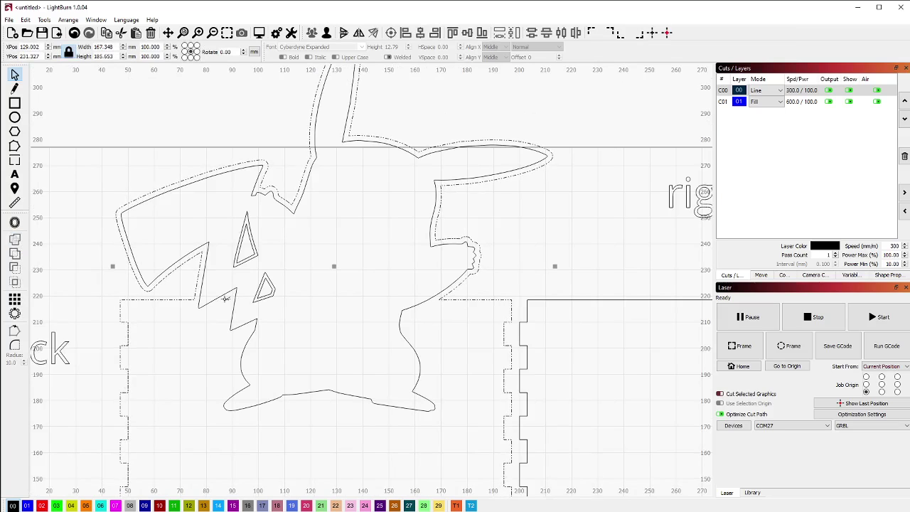
scroll(213, 293, down, 1)
scroll(213, 294, down, 2)
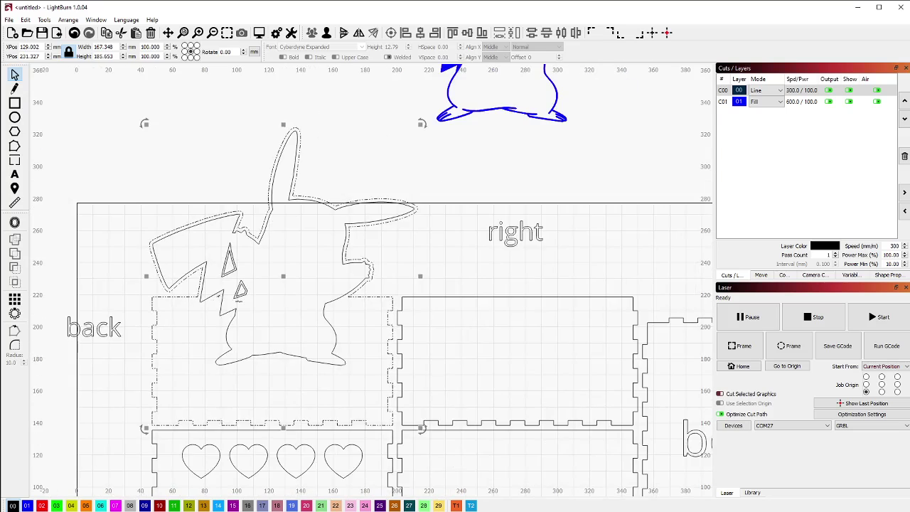
scroll(235, 299, up, 3)
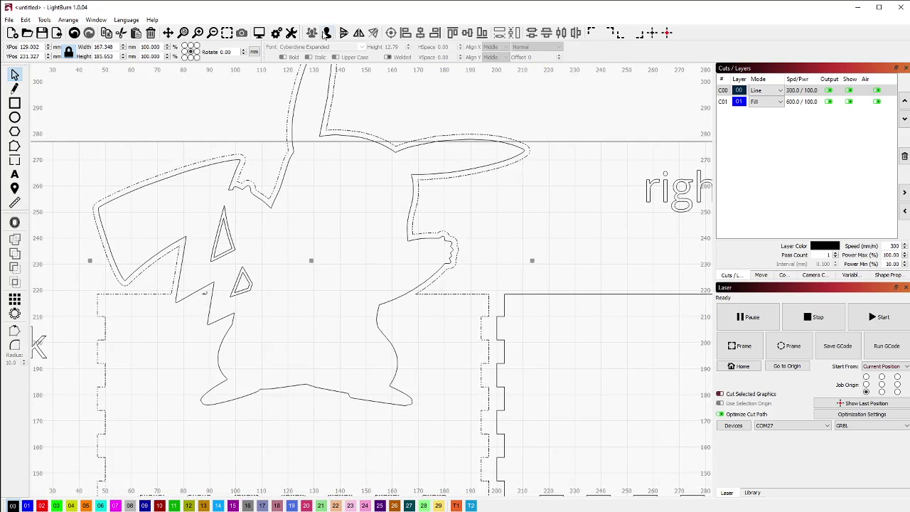
click(326, 35)
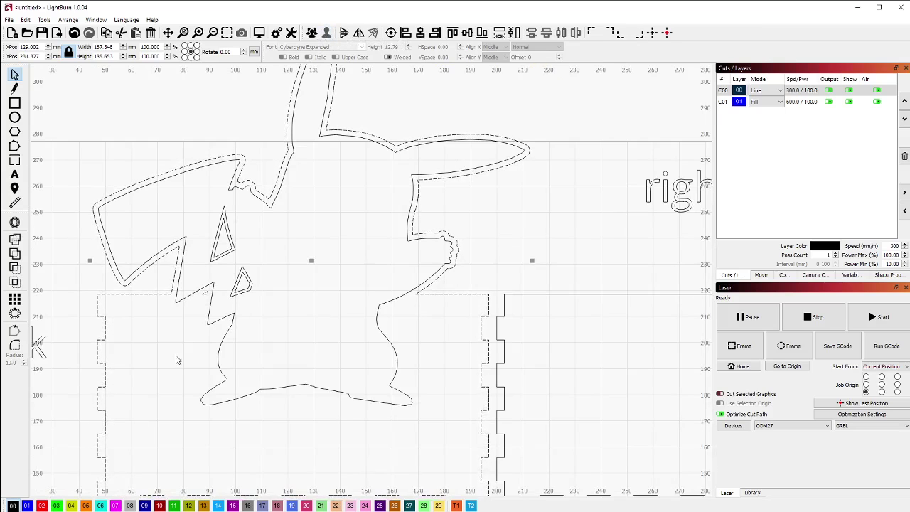
click(196, 271)
drag(191, 275, 213, 304)
scroll(206, 304, up, 2)
scroll(206, 305, down, 5)
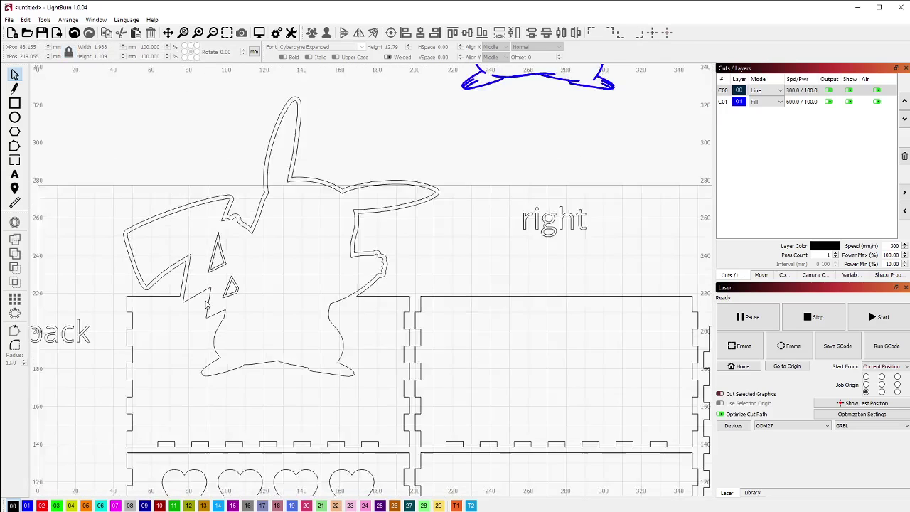
scroll(377, 206, down, 2)
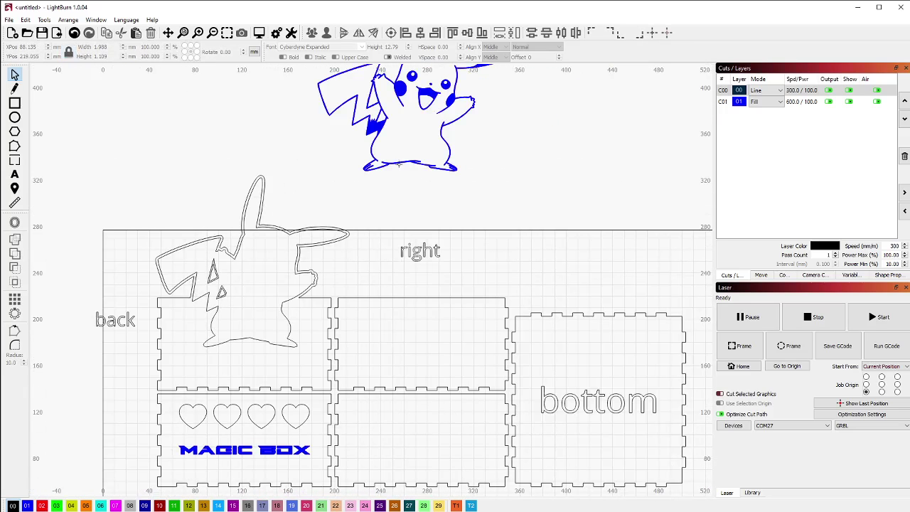
Delete the original outer outlines of both triangles in the silhouette, keeping their inward offsets.
click(399, 163)
scroll(242, 281, up, 3)
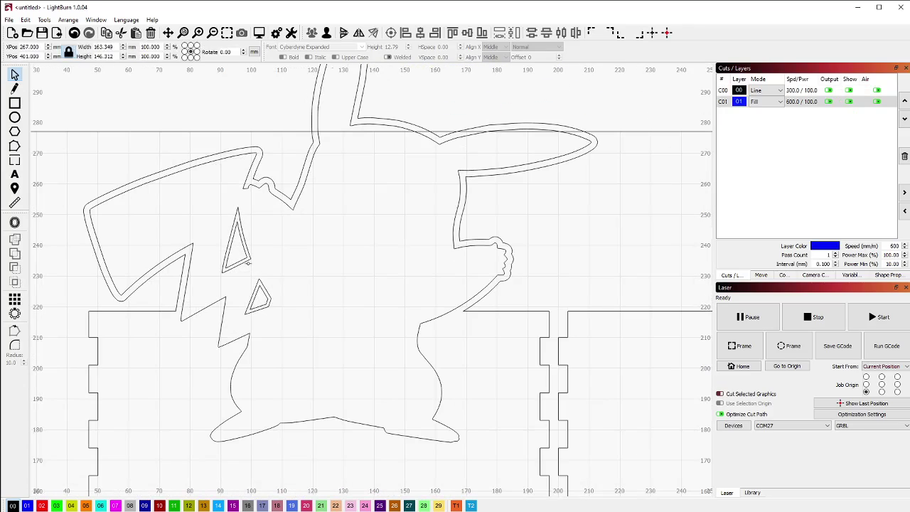
click(266, 253)
click(247, 250)
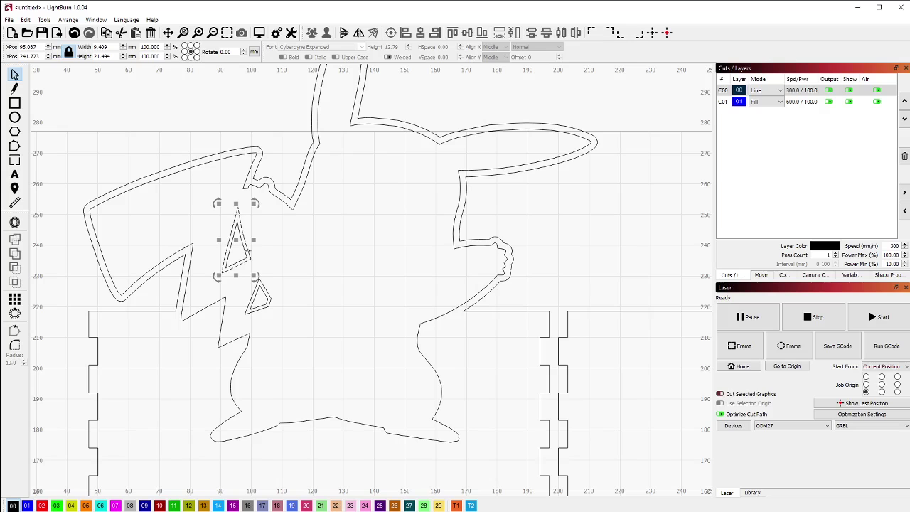
click(259, 270)
click(260, 281)
click(259, 281)
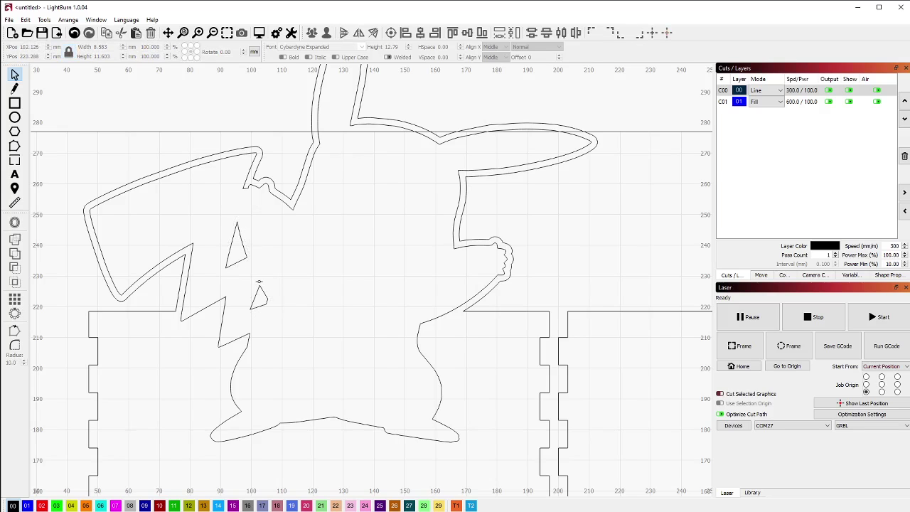
Place the blue Pikachu over the silhouette on the "back" panel, centred at X 129, Y 249 mm.
click(202, 310)
scroll(202, 311, down, 3)
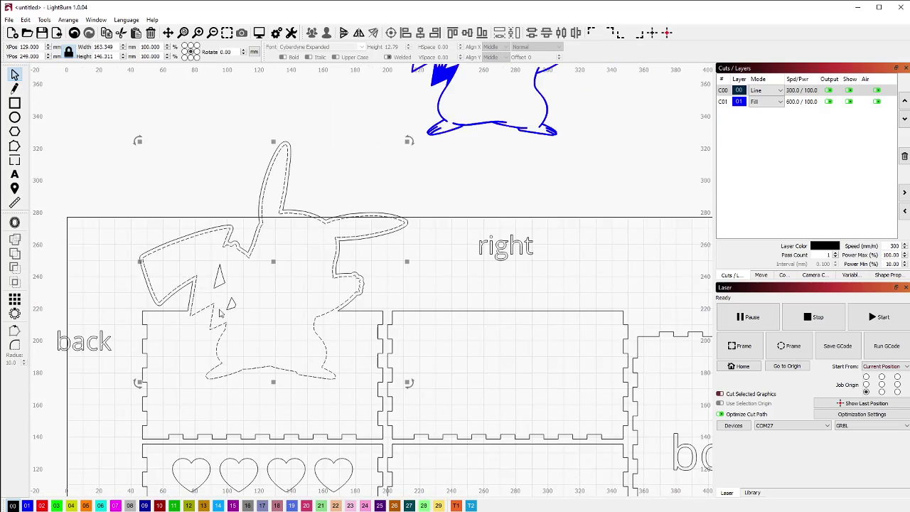
click(299, 206)
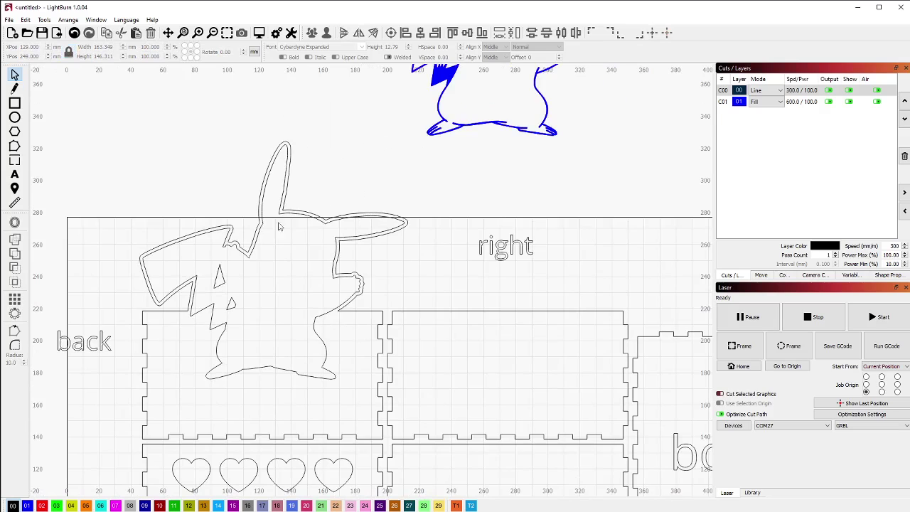
scroll(279, 226, down, 3)
click(403, 169)
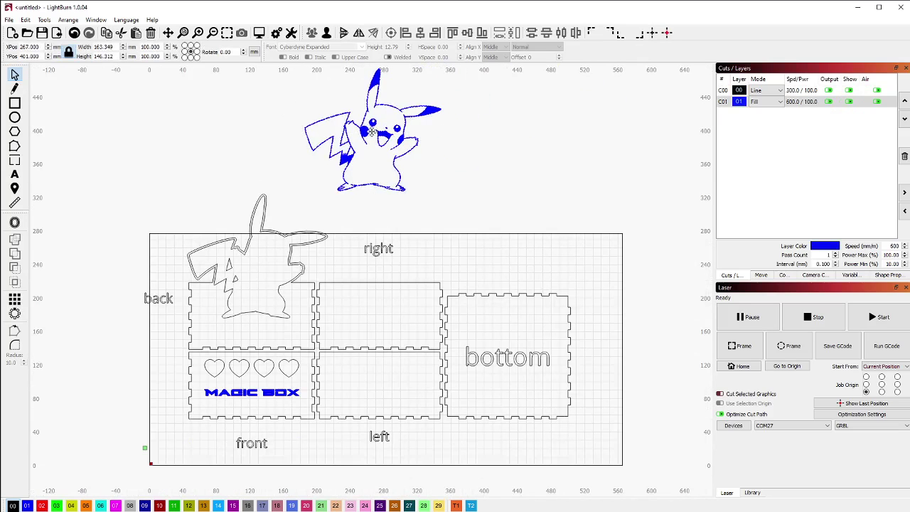
drag(373, 132, 259, 259)
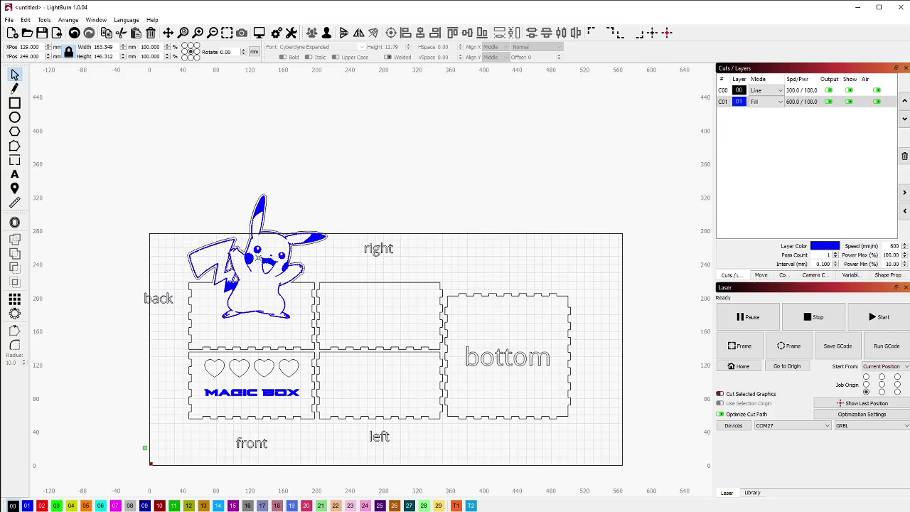
Examine how the blue Pikachu lines up with the inner silhouette and the welded panel outline around the tail.
click(217, 306)
scroll(215, 304, up, 3)
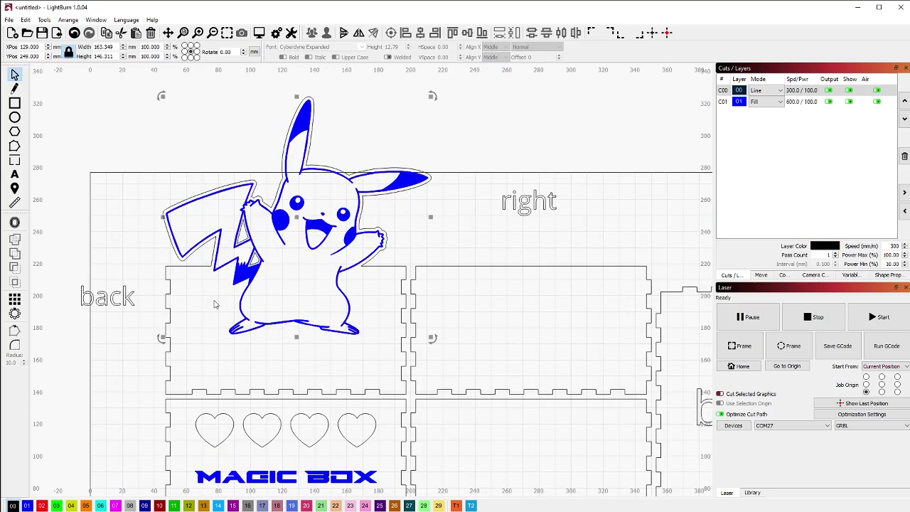
click(215, 304)
scroll(215, 298, up, 3)
click(212, 241)
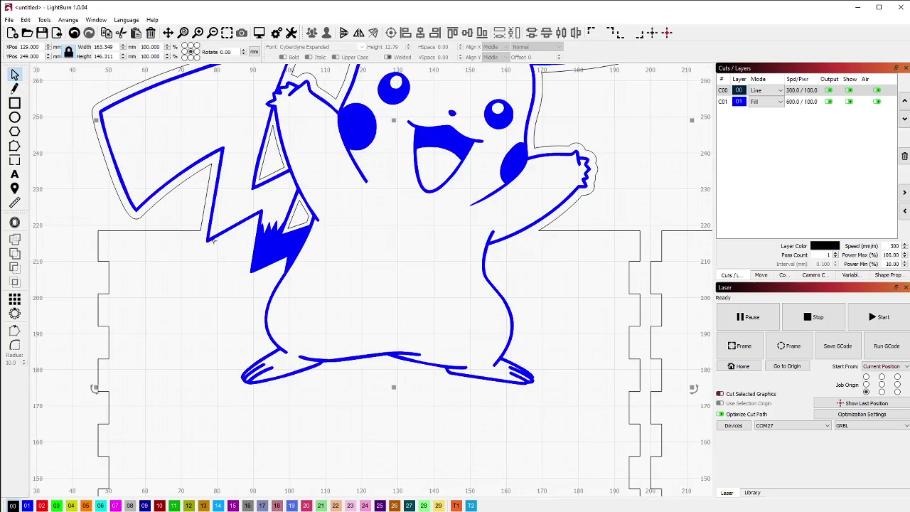
mouse_move(212, 241)
mouse_down()
mouse_move(203, 287)
mouse_move(178, 315)
mouse_move(216, 239)
mouse_up()
scroll(254, 271, down, 3)
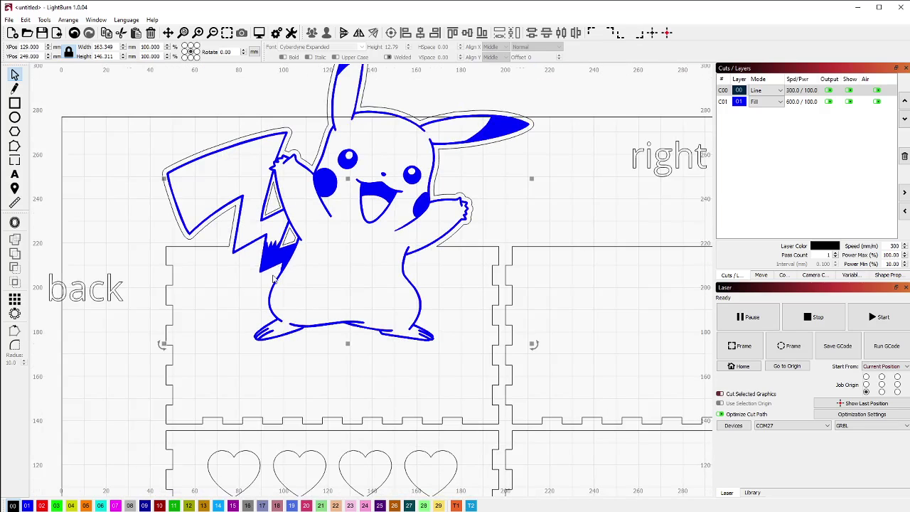
Move the blue Pikachu up and to the right to expose the inner silhouette on the "back" panel.
click(175, 338)
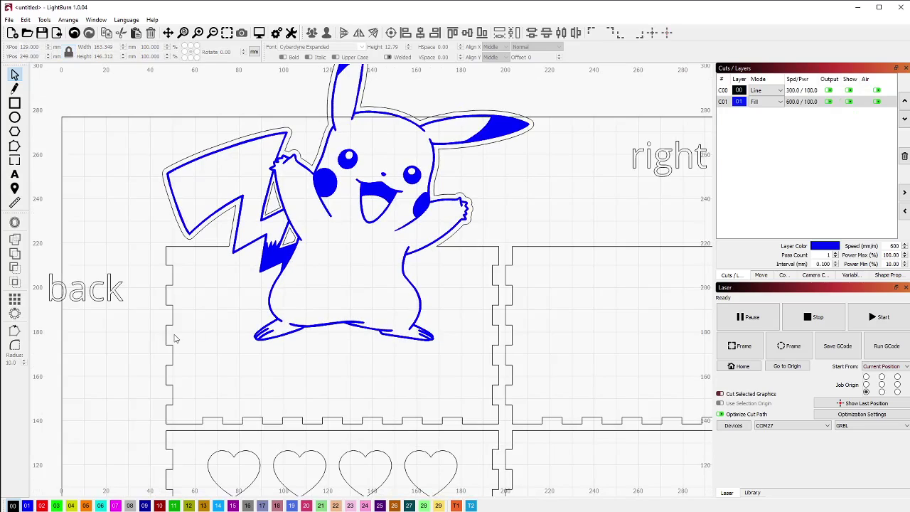
click(274, 258)
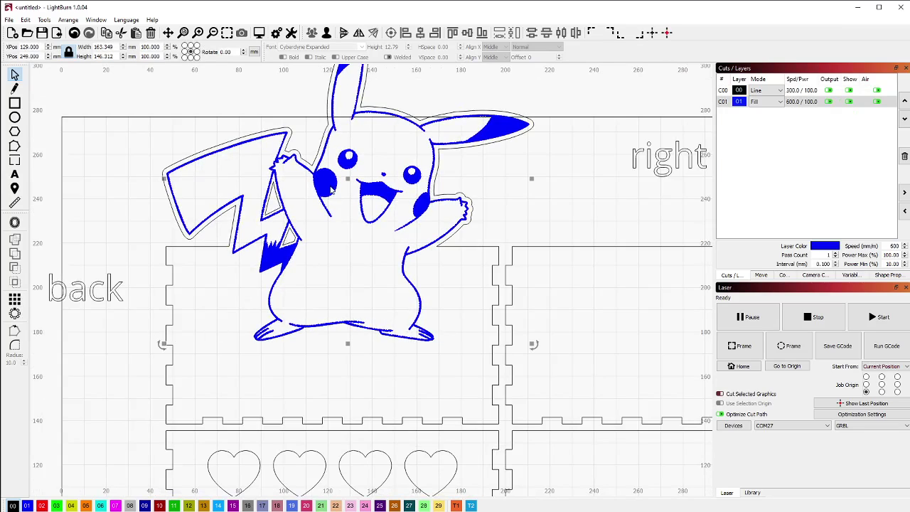
drag(349, 178, 465, 137)
Assign the inner Pikachu silhouette to the magenta layer 07 and turn off that layer's output.
click(260, 263)
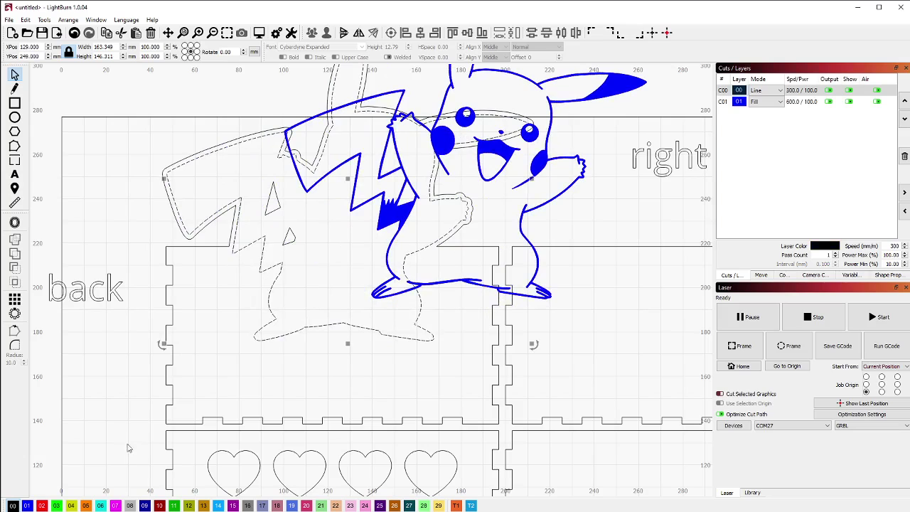
click(116, 506)
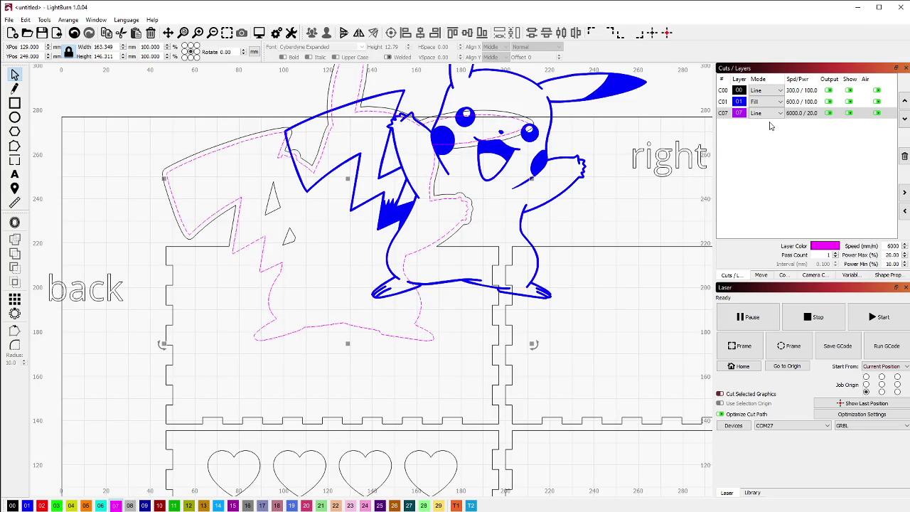
click(828, 114)
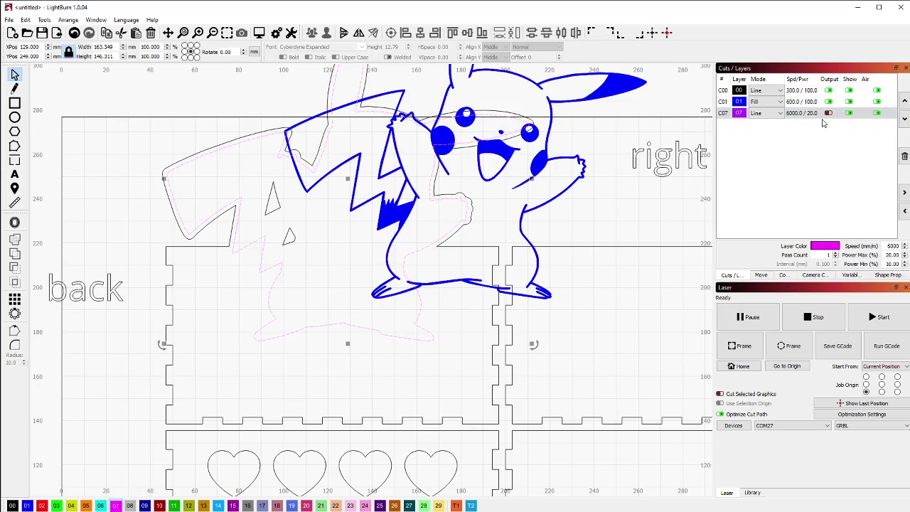
Move the blue Pikachu back over its silhouette on the "back" panel, centred at X 129, Y 249 mm.
click(416, 228)
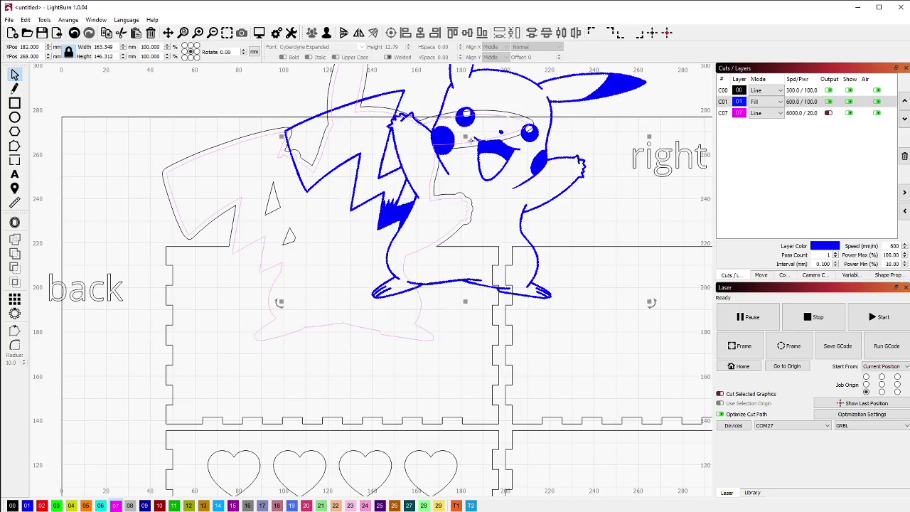
drag(465, 140, 348, 183)
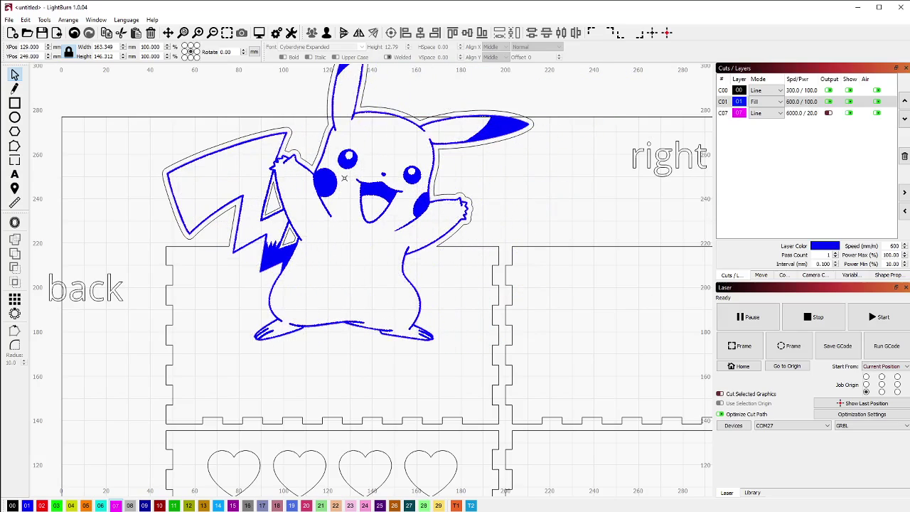
click(490, 182)
scroll(490, 182, down, 3)
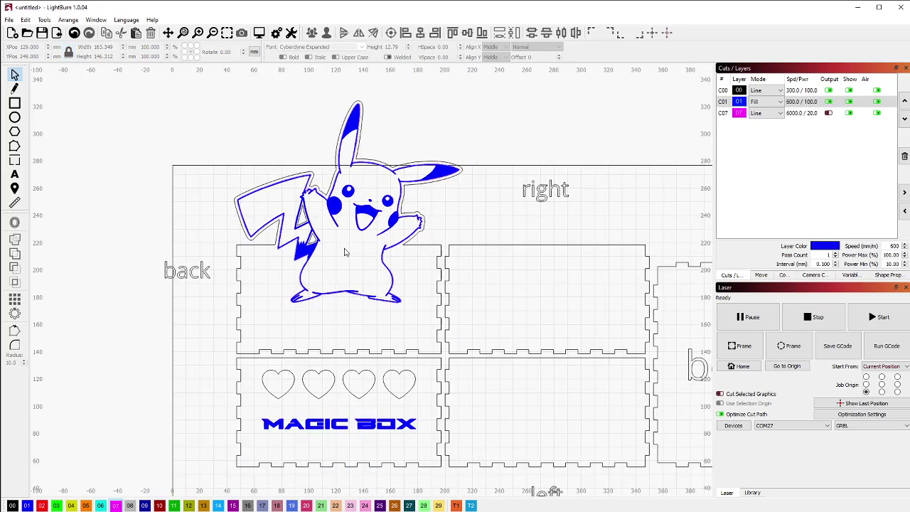
Examine the Pikachu on the "back" panel, the front panel's hearts and text, and the remaining labelled panels.
scroll(382, 135, up, 5)
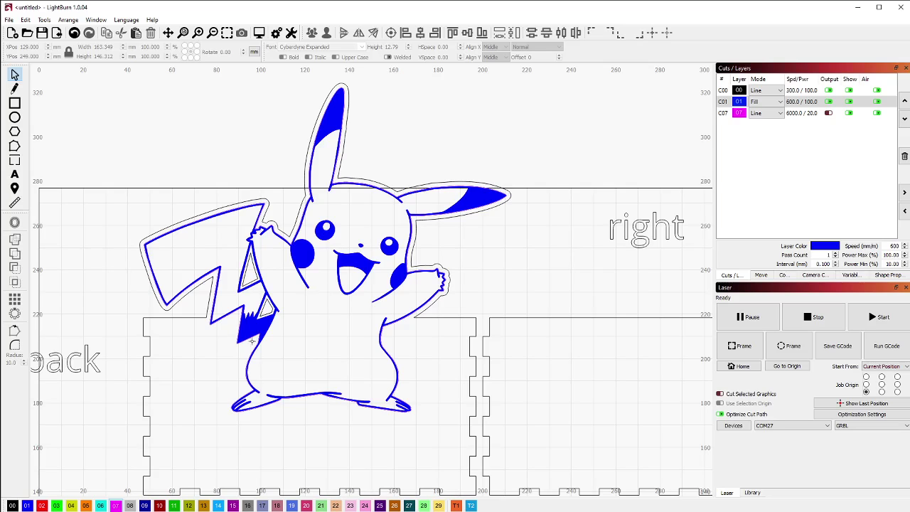
scroll(219, 359, down, 3)
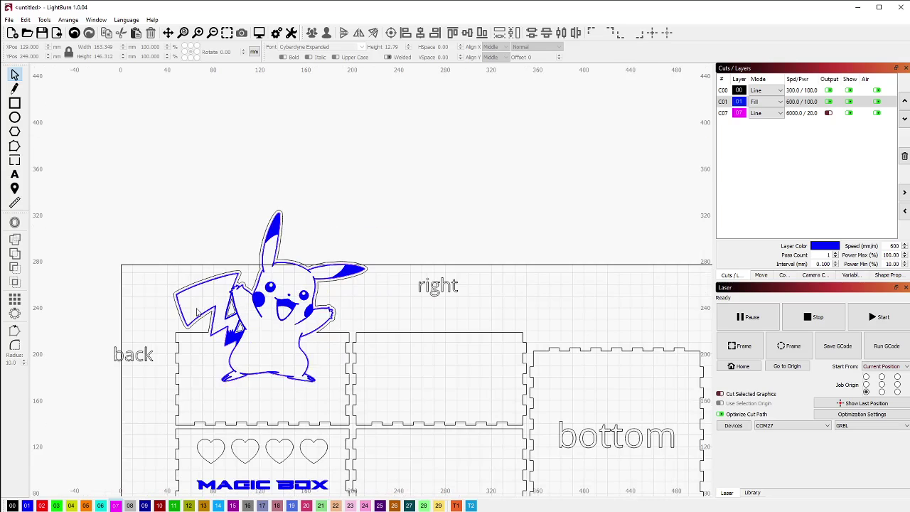
scroll(192, 248, down, 3)
scroll(199, 366, up, 2)
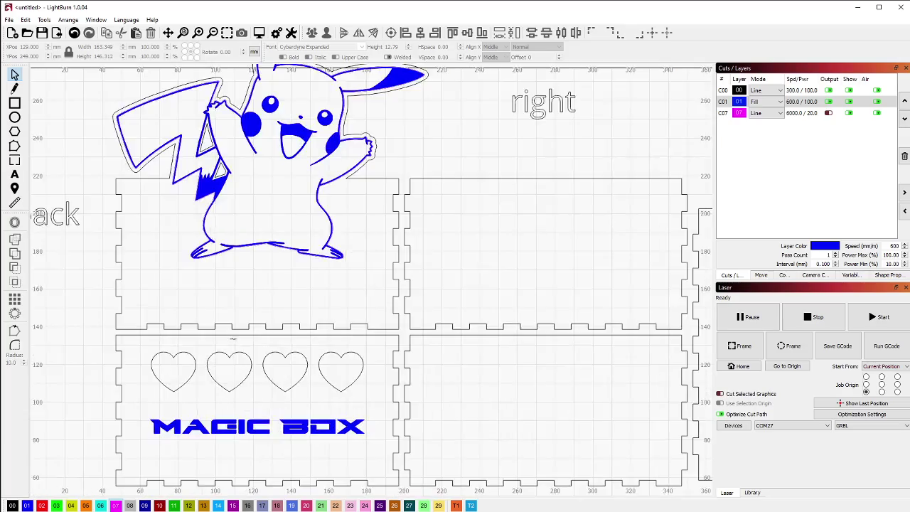
scroll(163, 378, down, 1)
scroll(239, 319, up, 3)
scroll(244, 279, down, 3)
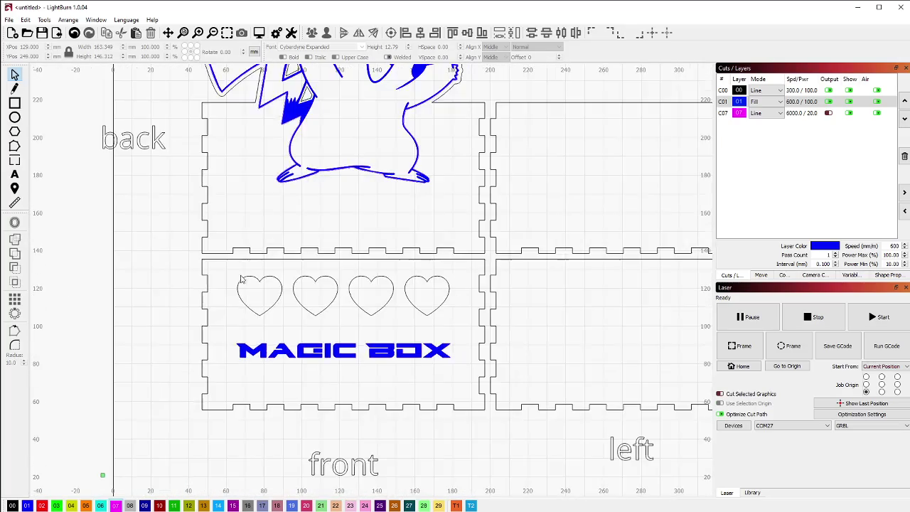
scroll(347, 325, up, 1)
scroll(159, 327, down, 2)
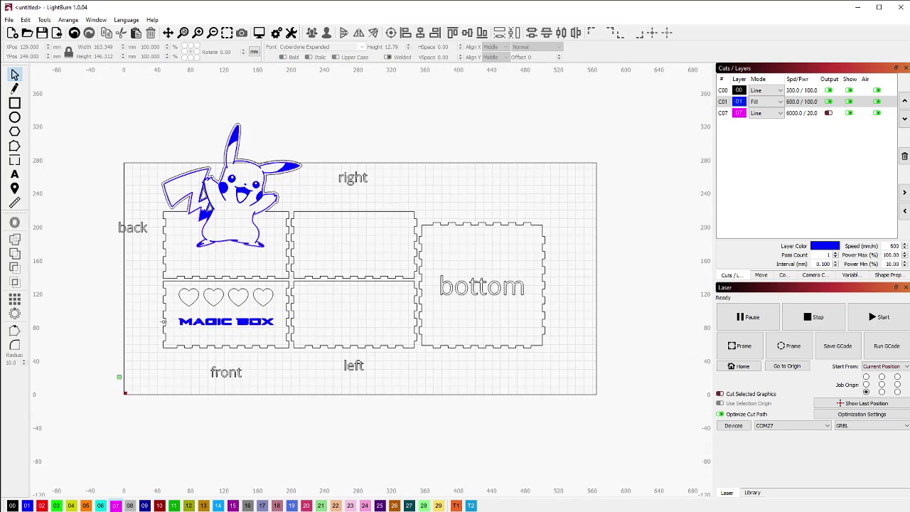
scroll(433, 329, up, 3)
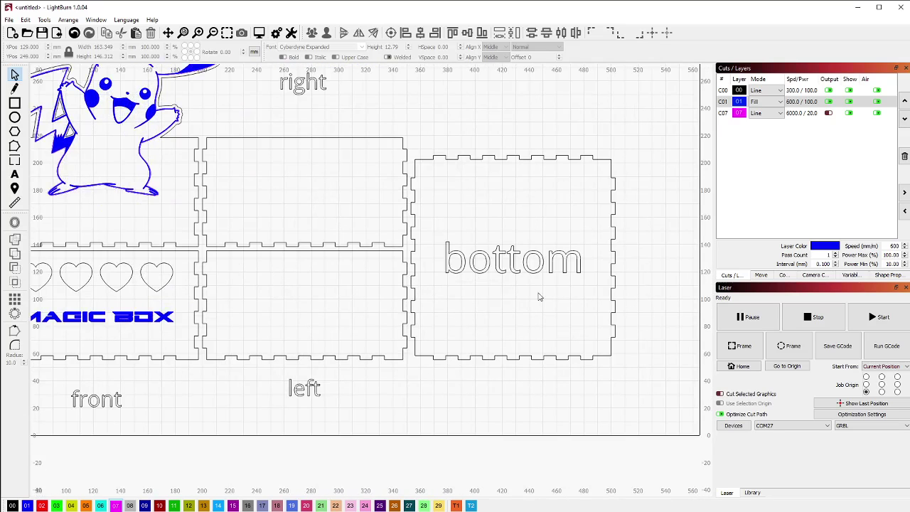
Move the "bottom" label out of its panel to the empty area above it, centred at about X 421, Y 245 mm.
scroll(505, 274, down, 2)
drag(453, 241, 567, 302)
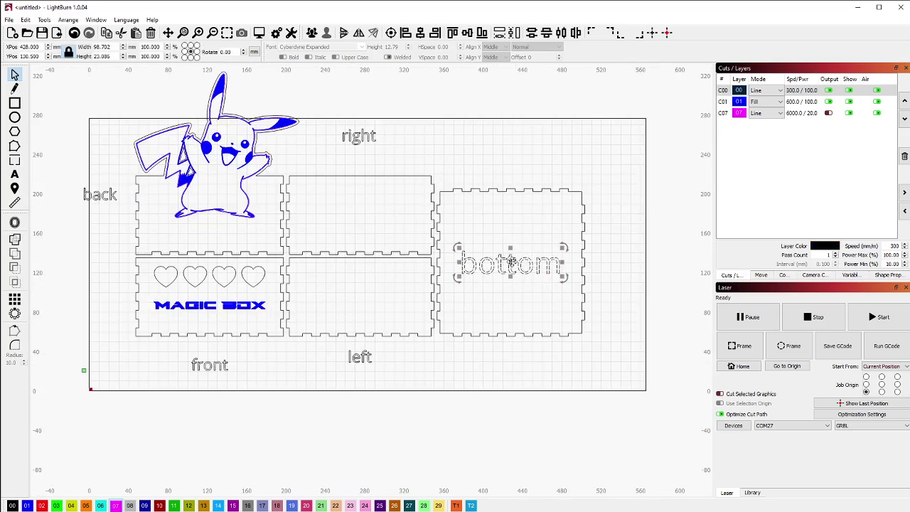
drag(511, 267, 505, 153)
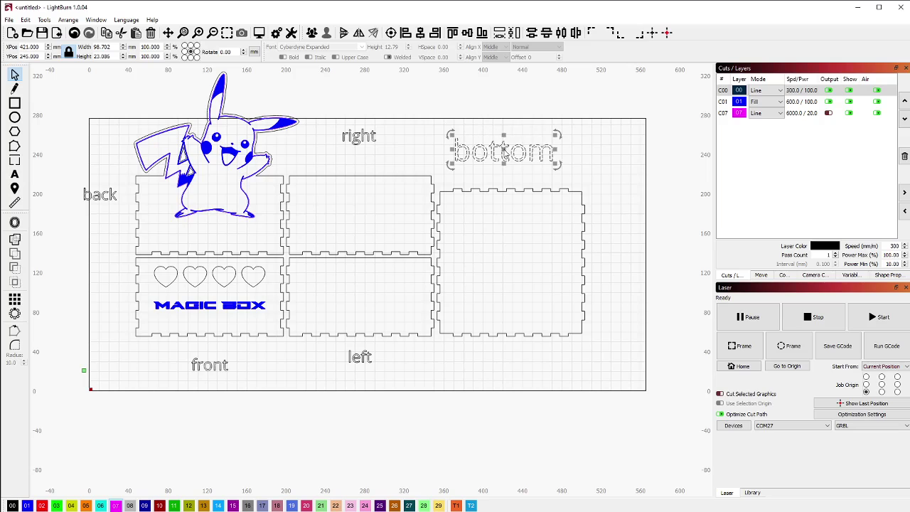
click(515, 287)
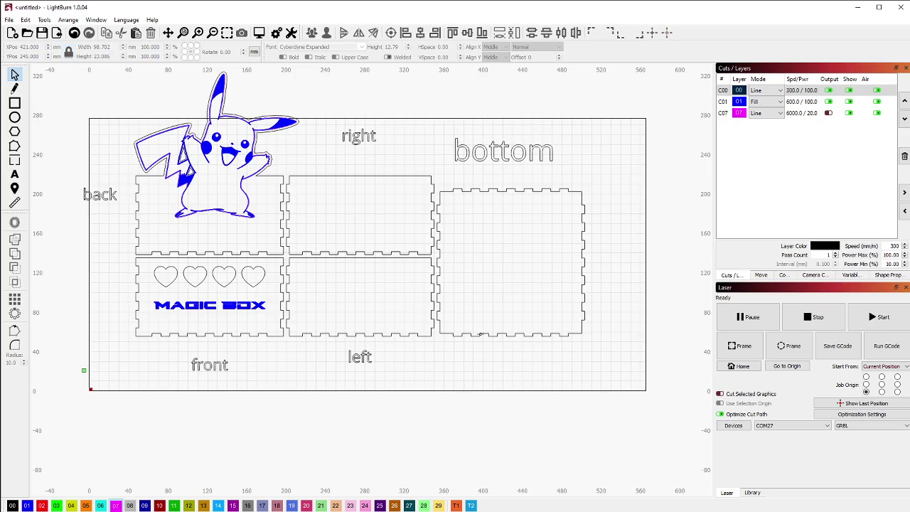
scroll(377, 281, down, 1)
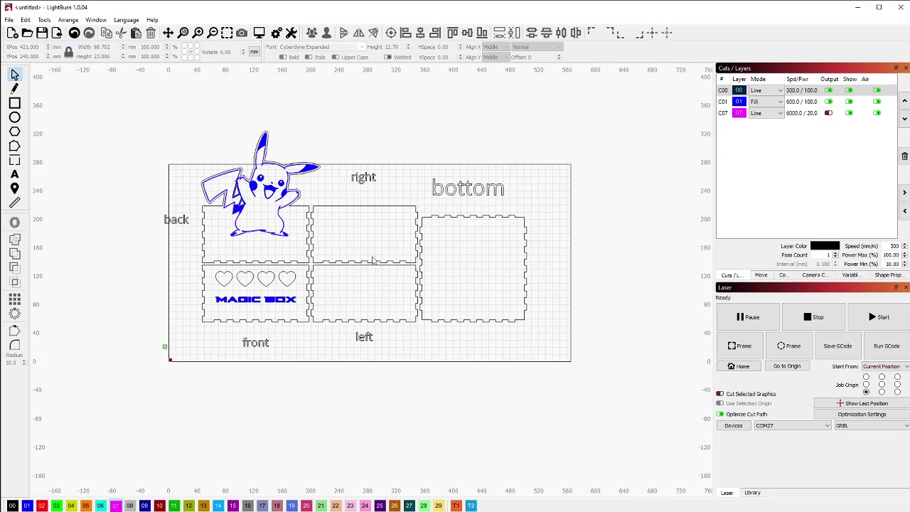
scroll(284, 183, up, 1)
Delete the "back", "front", "left", "right" and "bottom" text labels from the box layout.
click(146, 246)
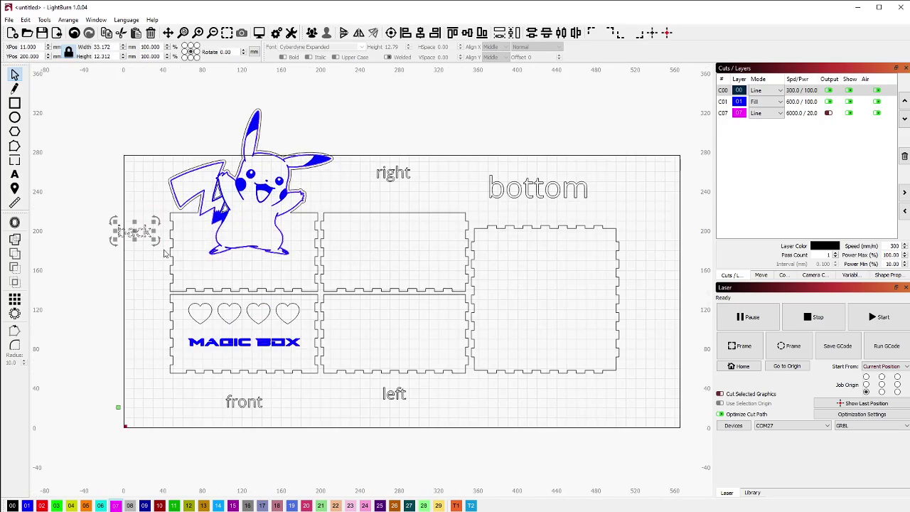
key(Delete)
drag(194, 387, 346, 433)
key(Delete)
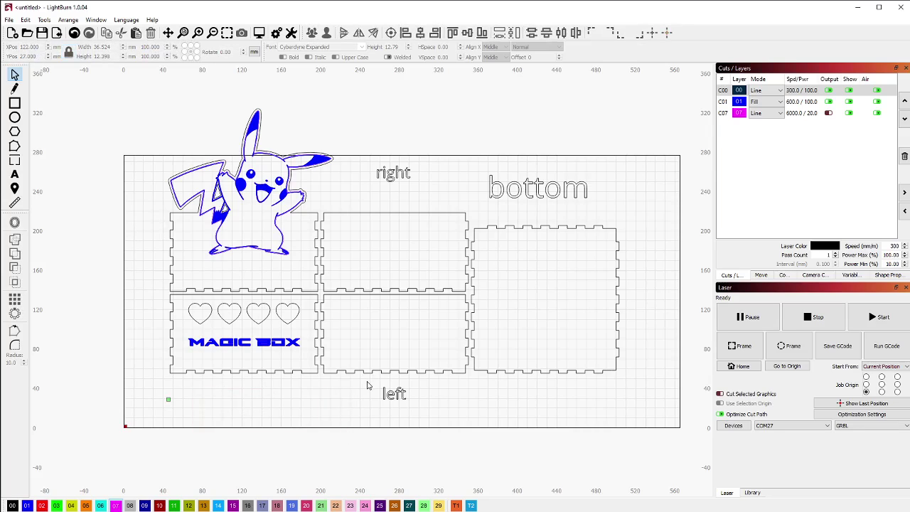
drag(367, 385, 477, 423)
key(Delete)
drag(357, 140, 454, 195)
key(Delete)
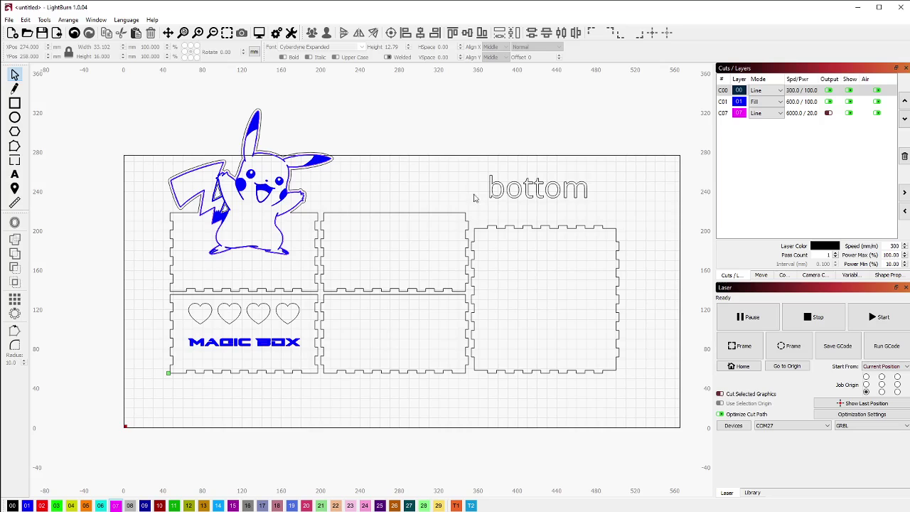
drag(475, 163, 629, 209)
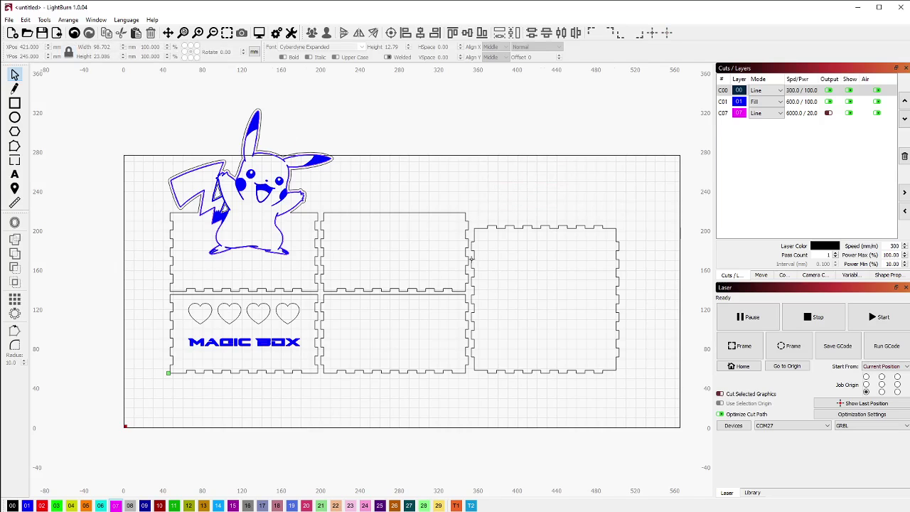
Examine the box layout without labels and the offset cut outline around Pikachu's upright ear.
scroll(470, 260, down, 1)
scroll(423, 242, up, 2)
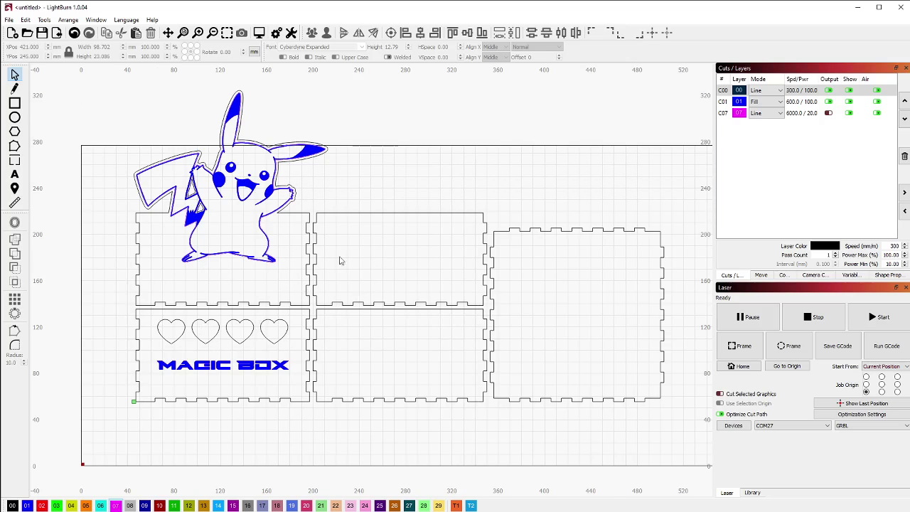
scroll(340, 261, down, 3)
scroll(257, 245, up, 1)
scroll(219, 134, up, 1)
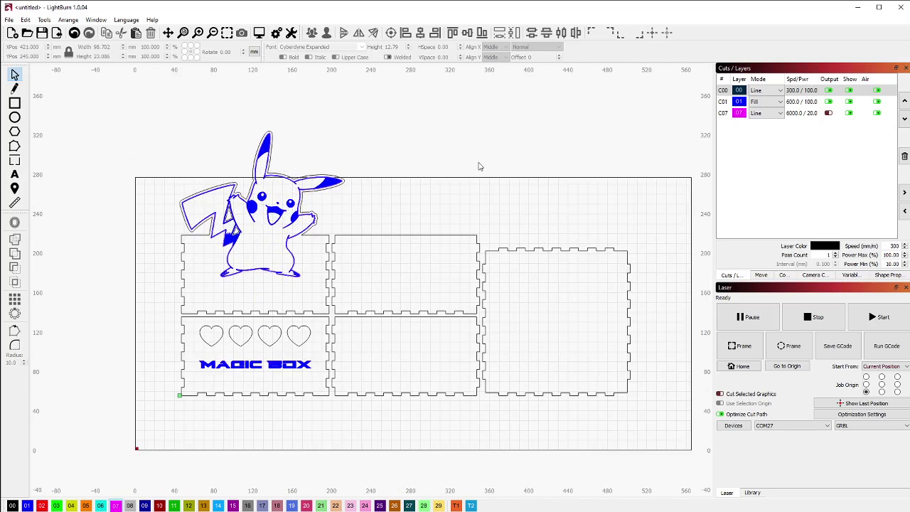
scroll(180, 204, up, 2)
scroll(180, 203, down, 1)
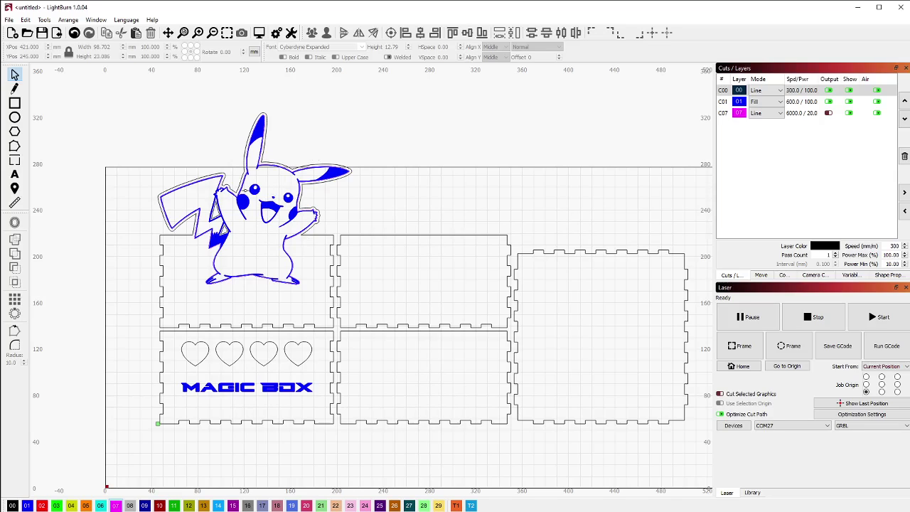
scroll(264, 104, up, 4)
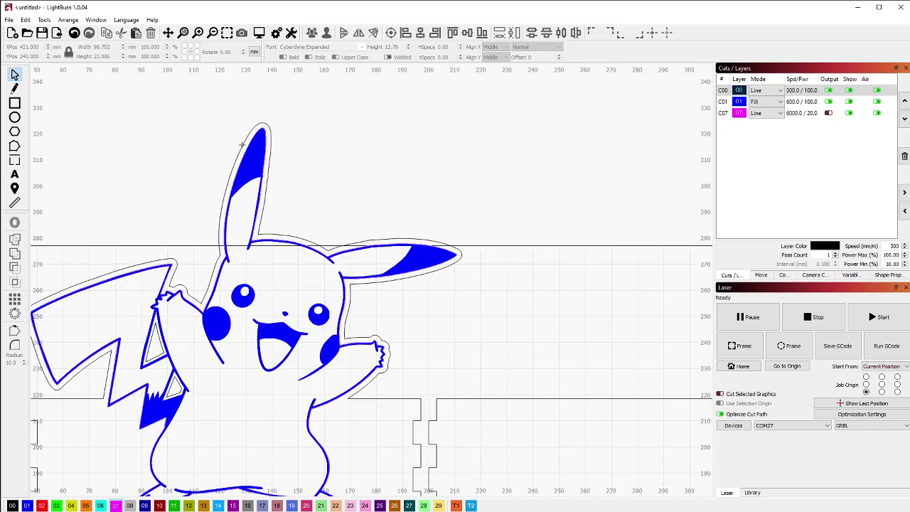
scroll(238, 150, up, 2)
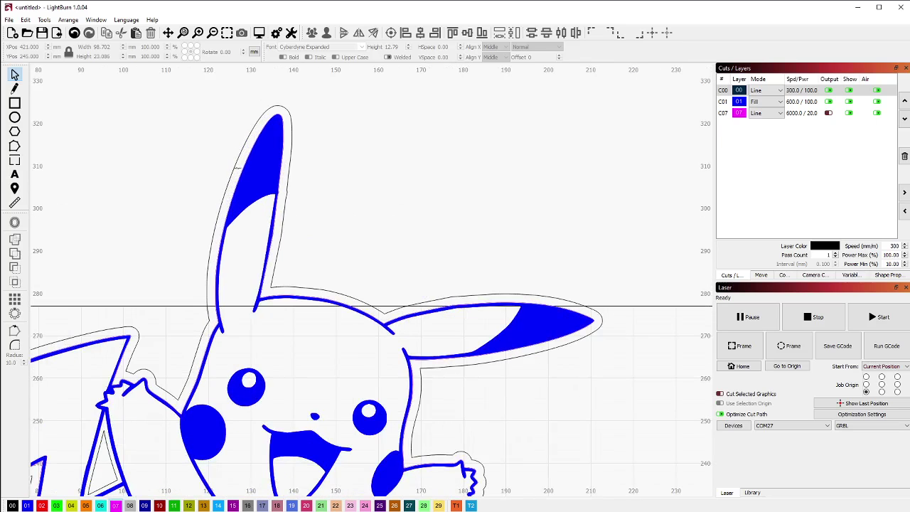
scroll(237, 168, up, 6)
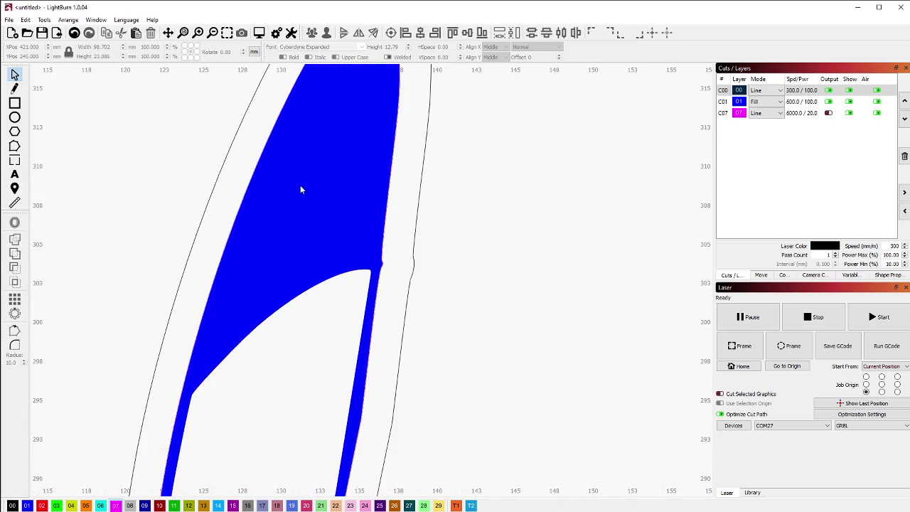
scroll(349, 244, down, 3)
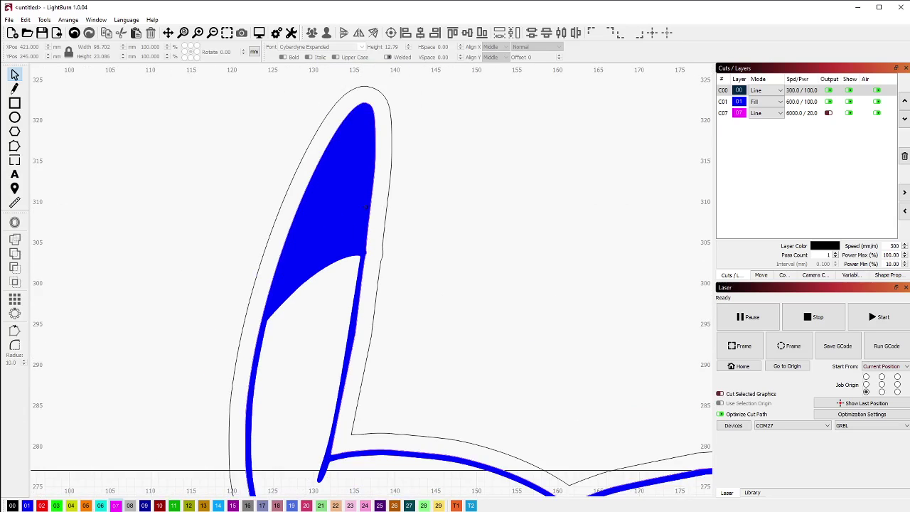
scroll(365, 206, down, 7)
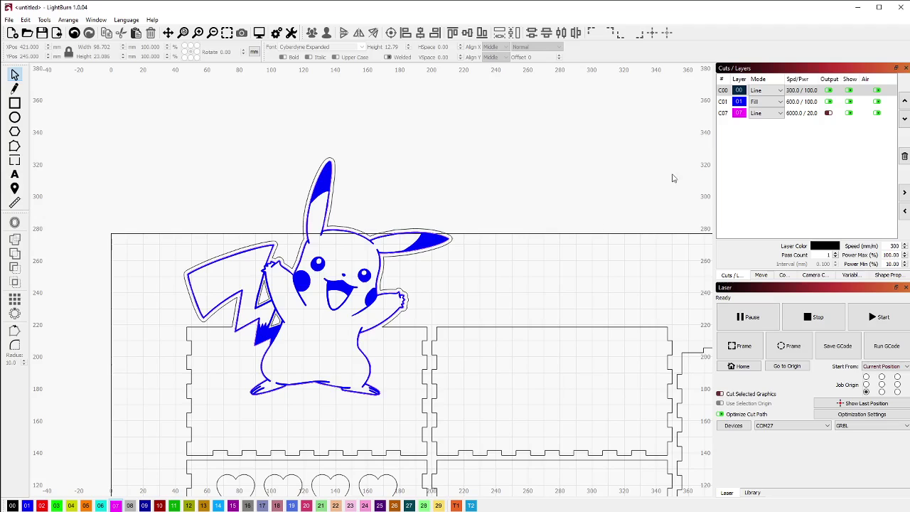
Reorder the layers so that the blue Fill layer 01 runs before the black Line layer 00.
click(801, 104)
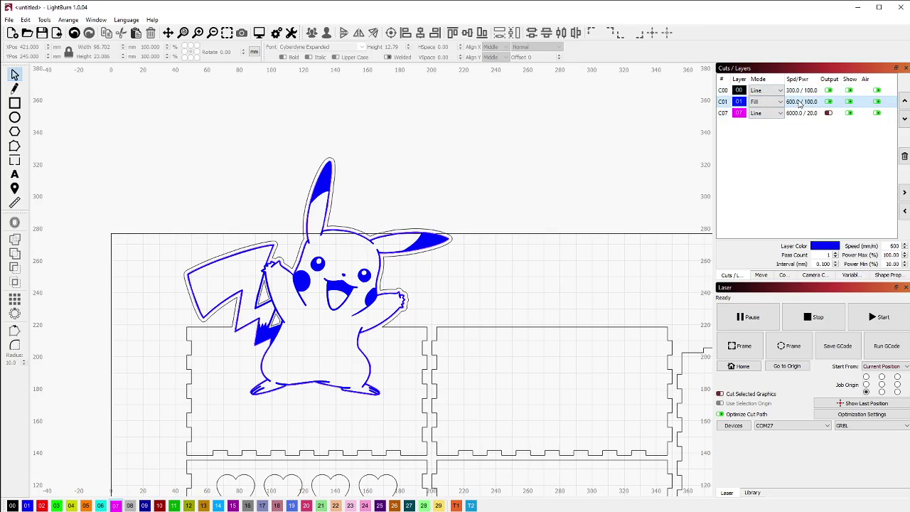
click(904, 101)
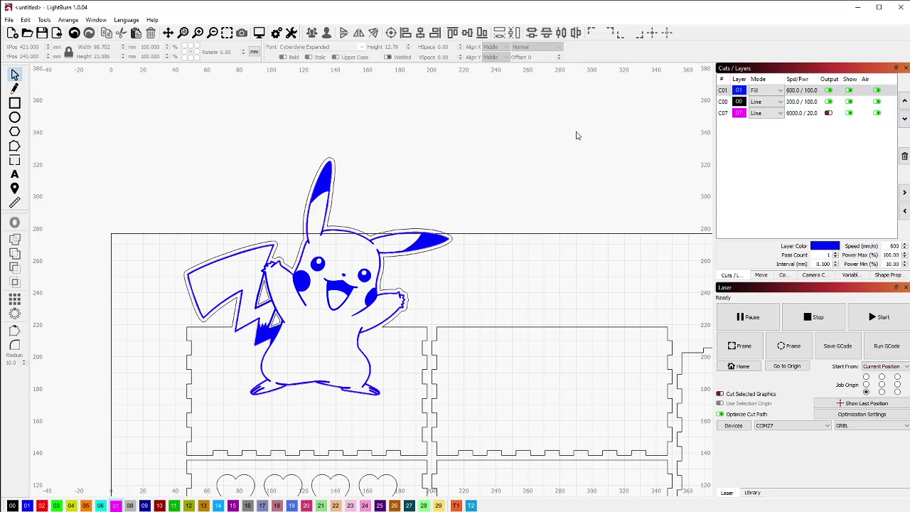
Preview the laser job and scrub through its playback to check the order of engraving and cutting.
scroll(592, 126, down, 1)
scroll(229, 175, down, 1)
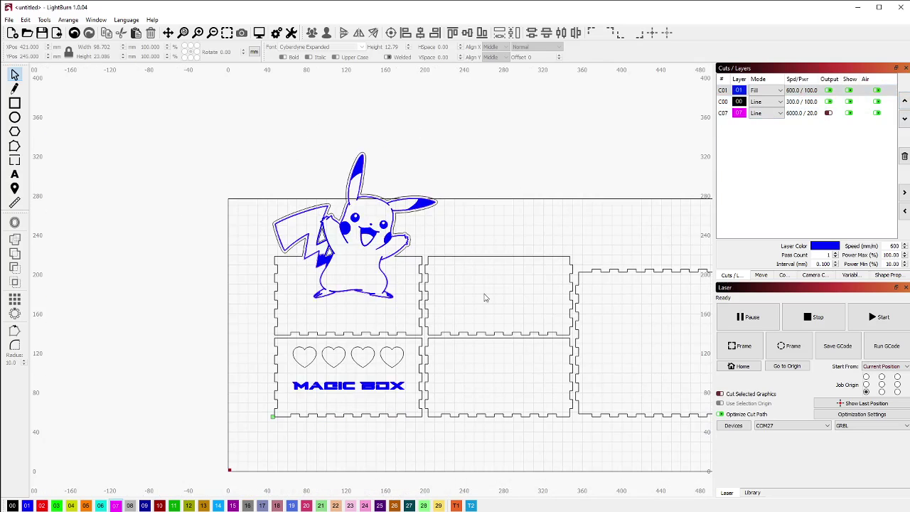
scroll(202, 234, down, 1)
scroll(518, 313, up, 1)
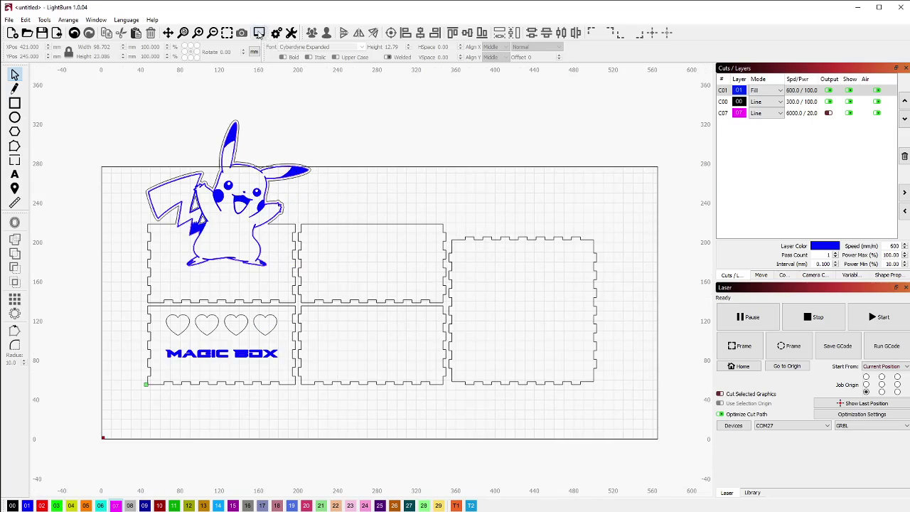
click(258, 34)
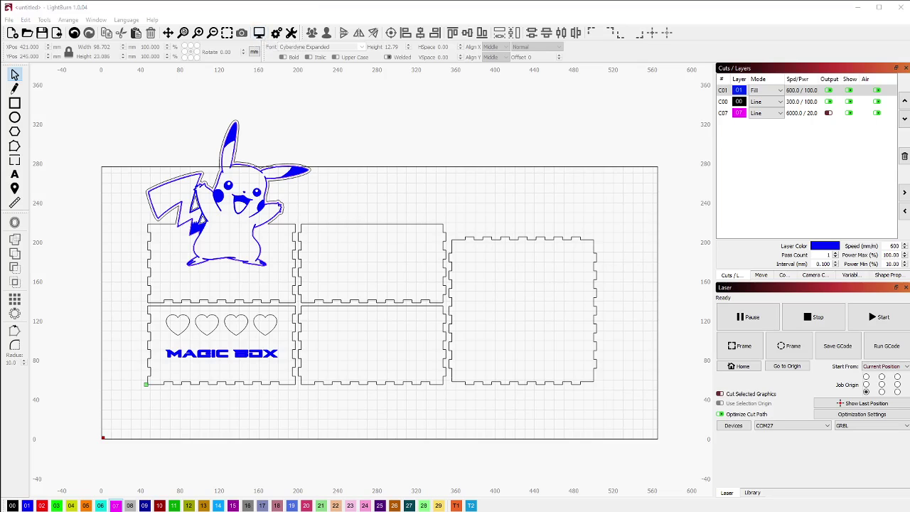
drag(420, 35, 356, 112)
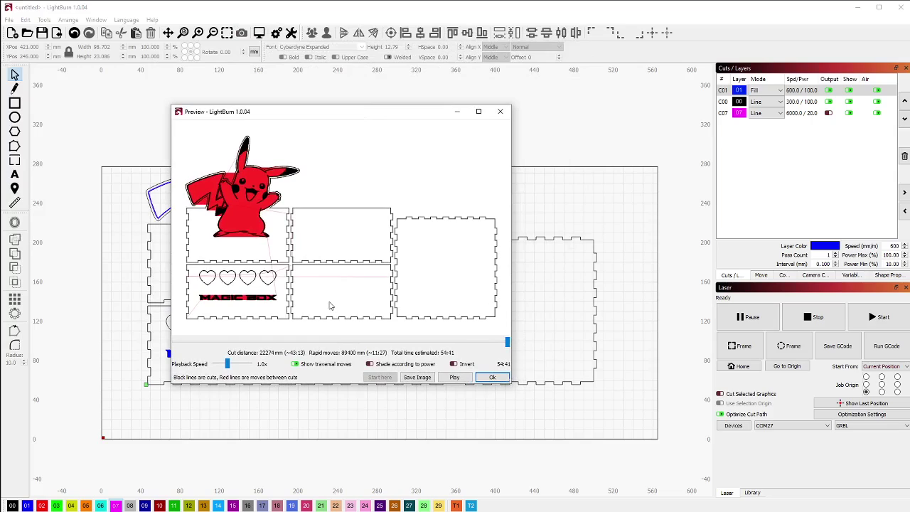
mouse_move(507, 343)
mouse_down()
mouse_move(142, 359)
mouse_move(230, 336)
mouse_move(195, 337)
mouse_move(432, 315)
mouse_up()
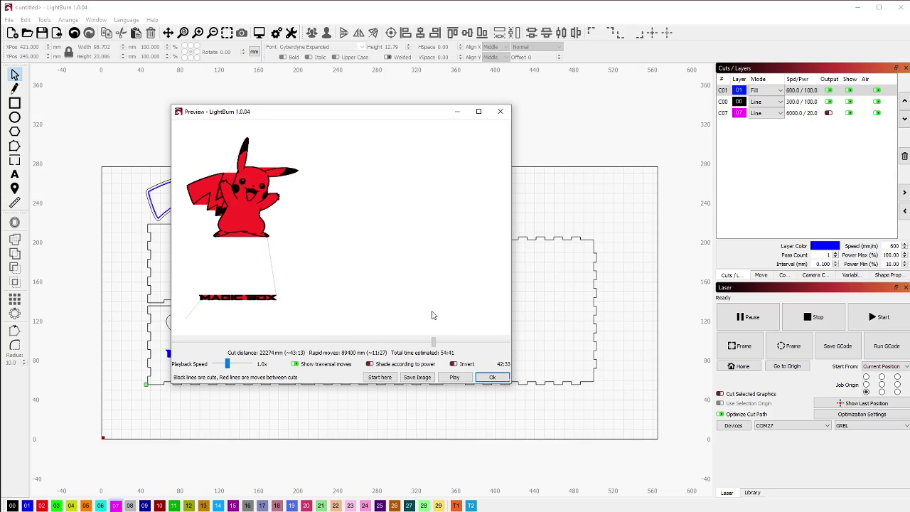
mouse_move(436, 316)
mouse_down()
mouse_move(533, 318)
mouse_move(505, 359)
mouse_up()
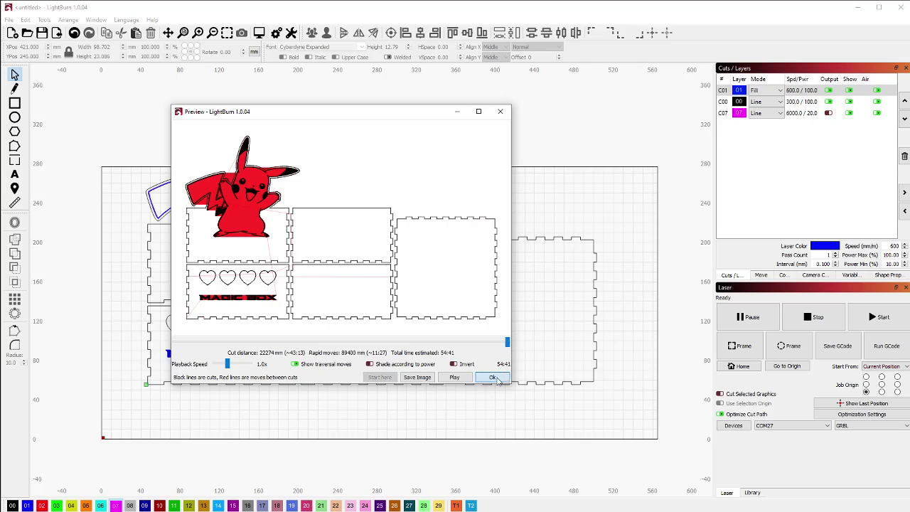
click(497, 378)
scroll(245, 331, down, 2)
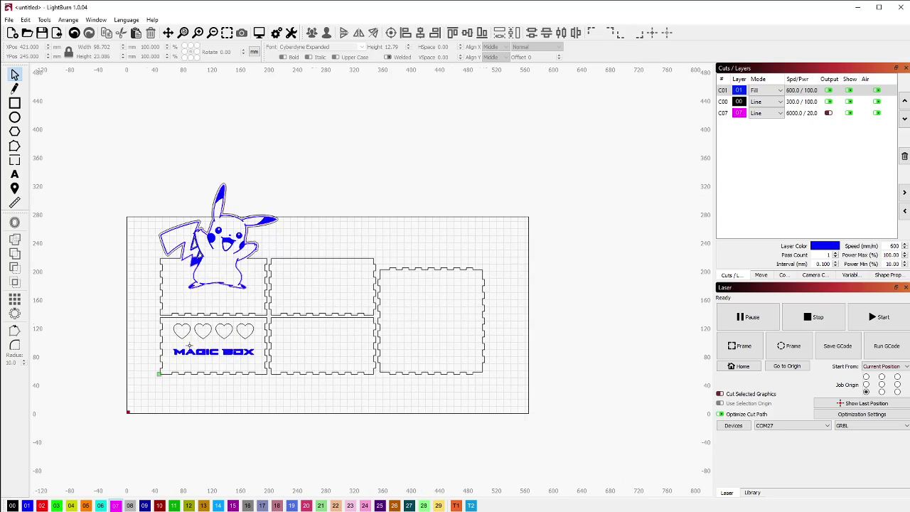
scroll(245, 333, up, 4)
scroll(320, 391, down, 2)
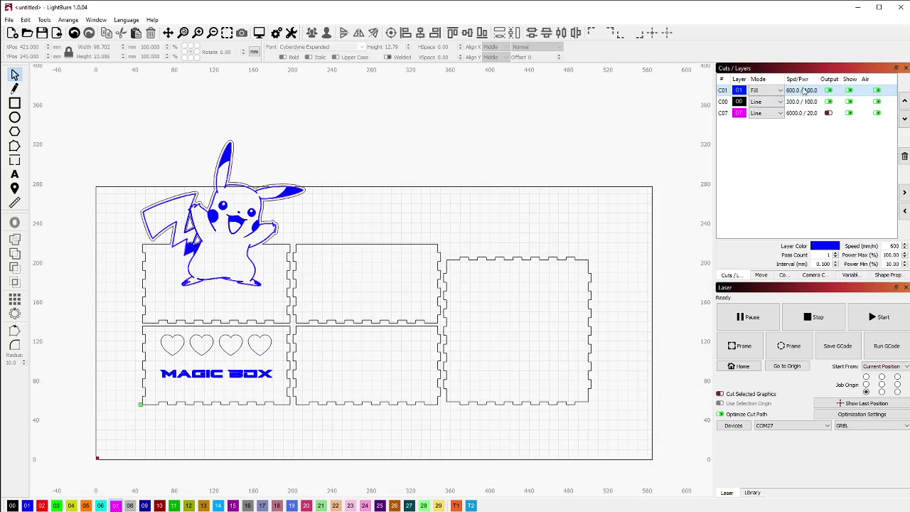
scroll(413, 266, up, 3)
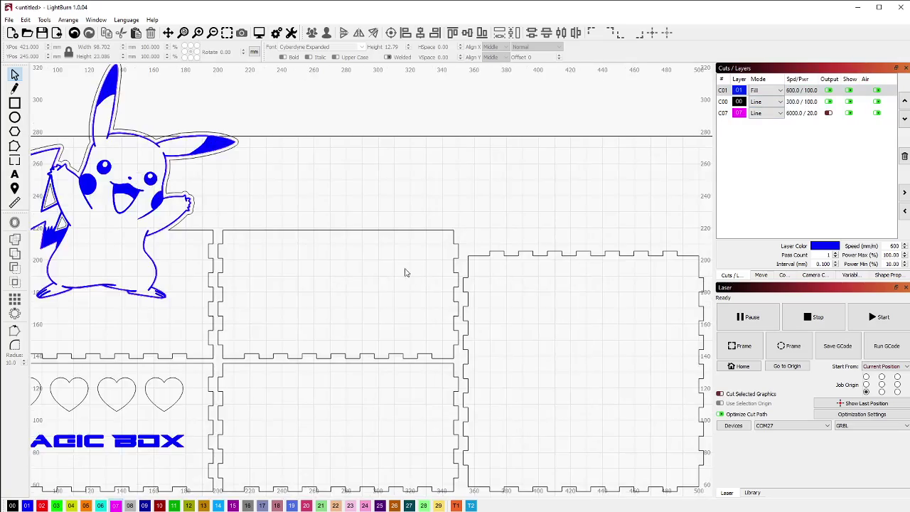
scroll(395, 262, down, 3)
scroll(322, 230, up, 2)
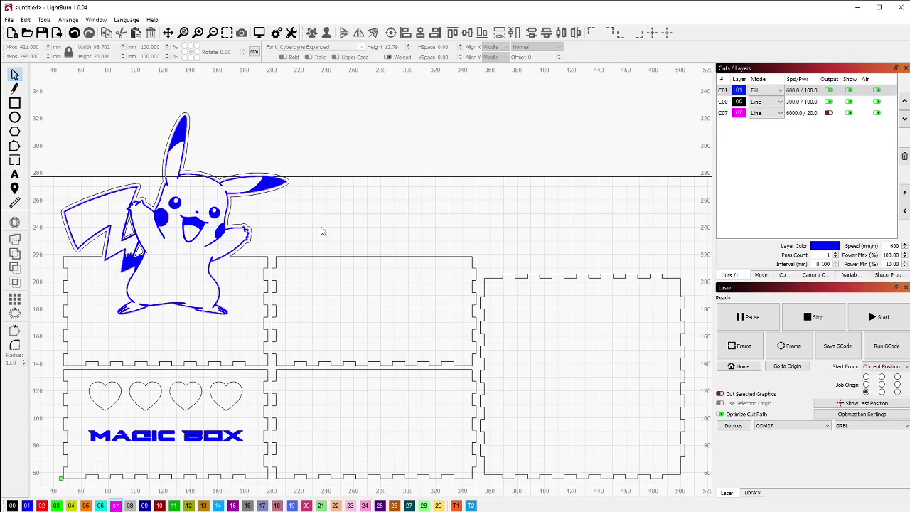
scroll(451, 249, down, 1)
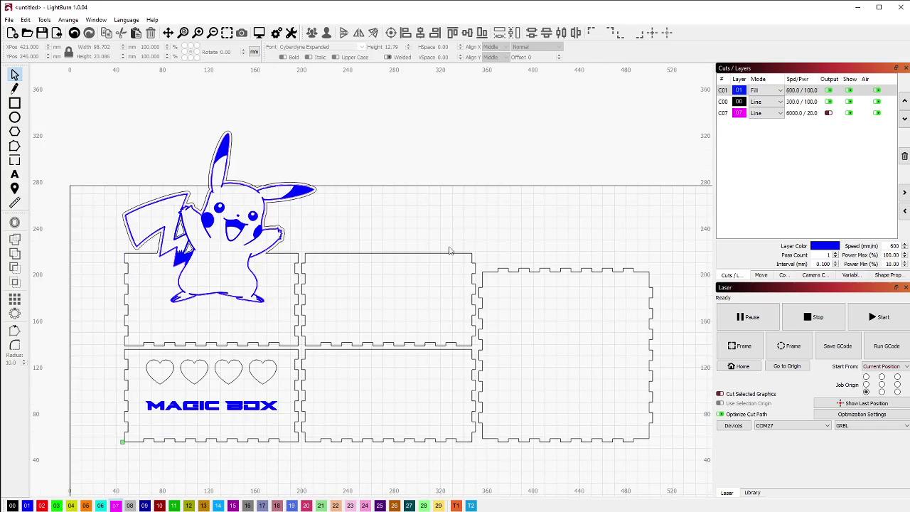
scroll(448, 251, down, 2)
scroll(448, 251, up, 2)
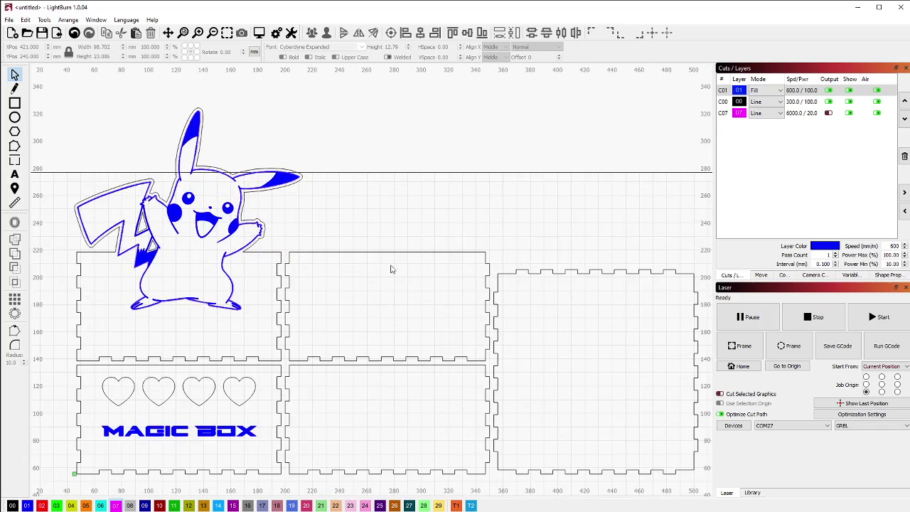
scroll(391, 262, down, 1)
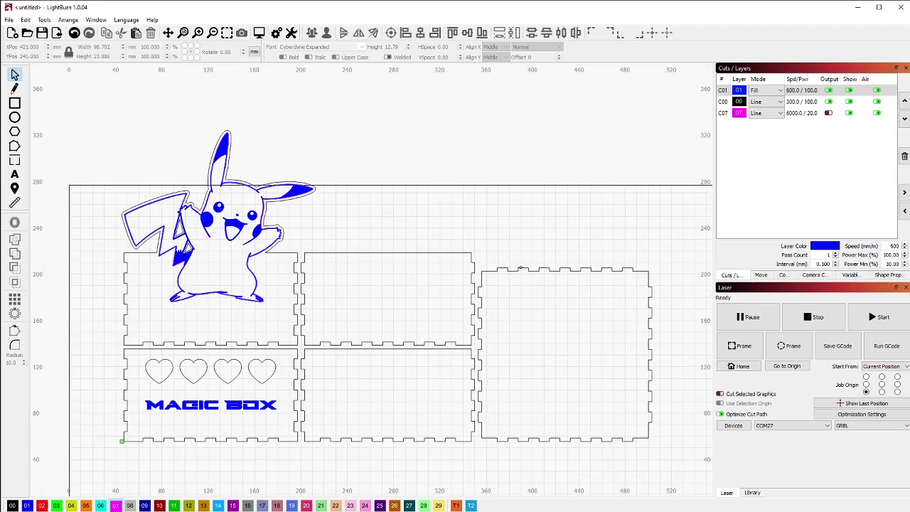